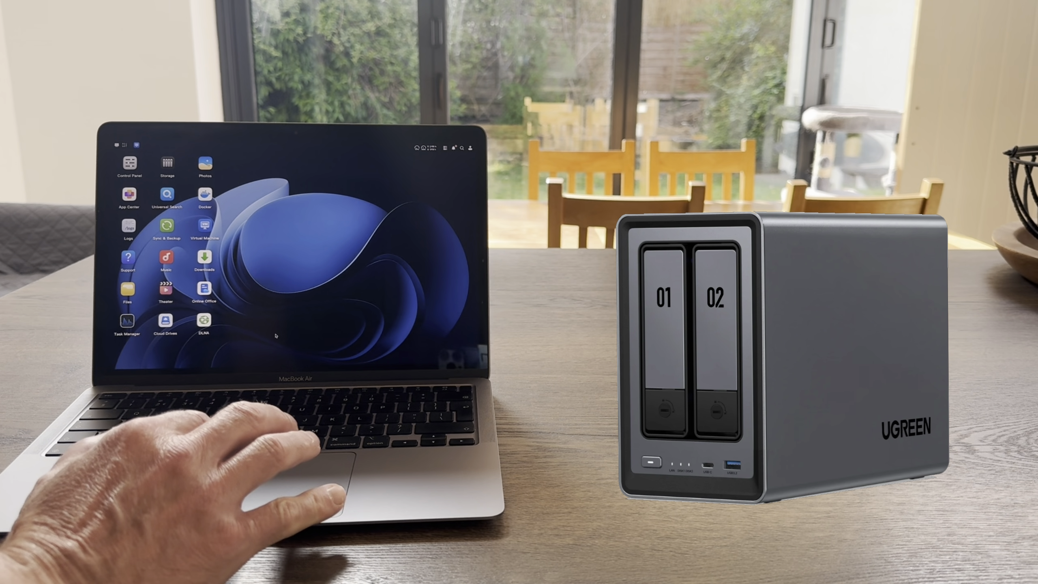
- Open the Virtual Machine app and view the import methods offered for a new virtual machine, leaving without importing one
click(205, 233)
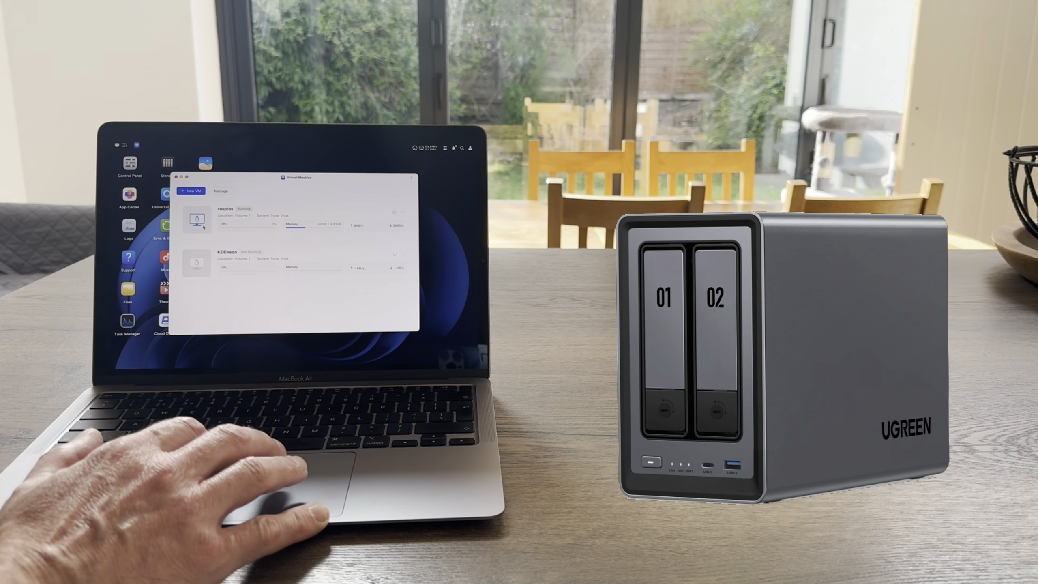
click(191, 192)
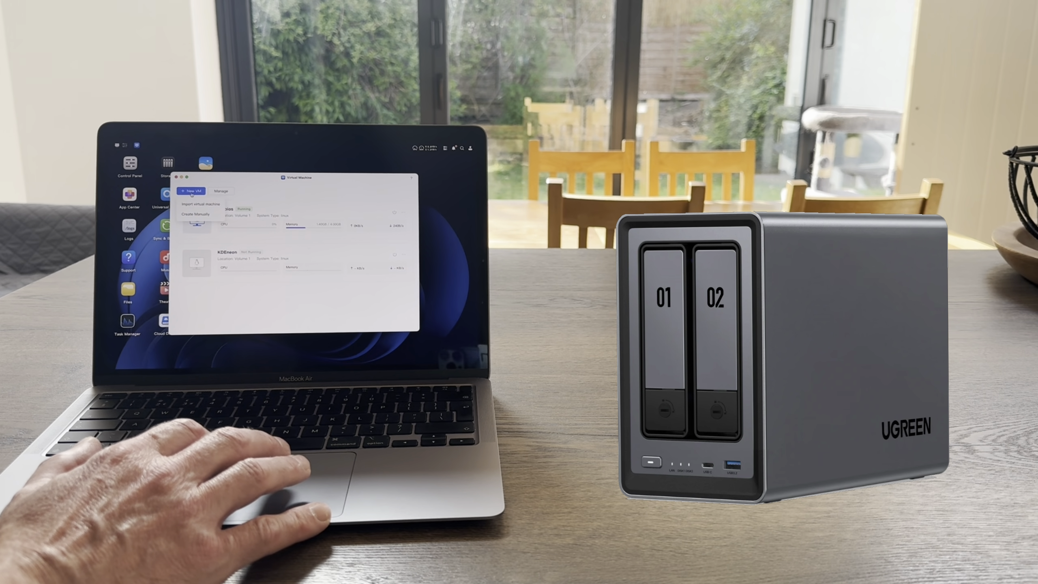
click(193, 203)
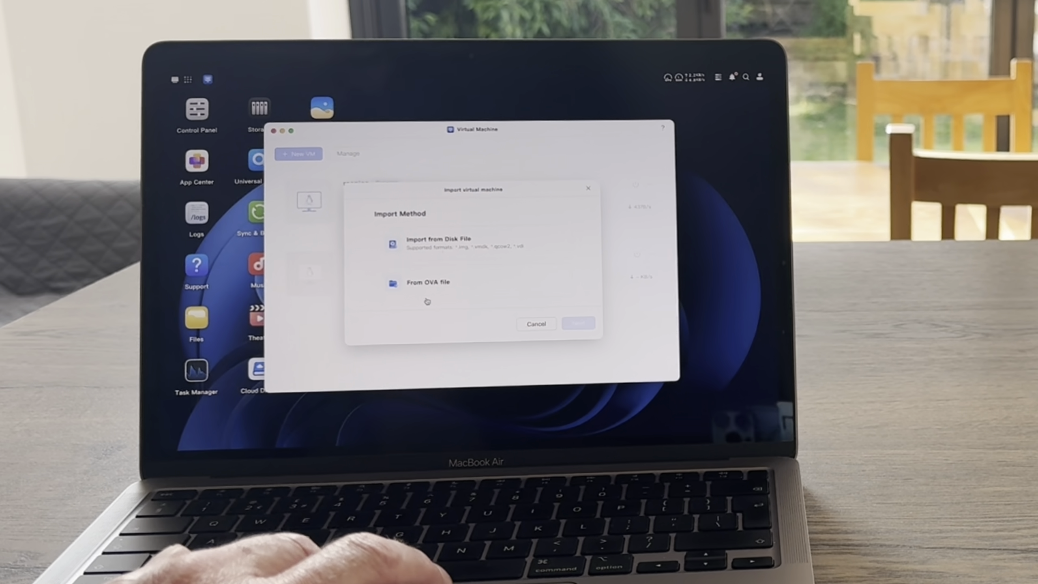
click(536, 324)
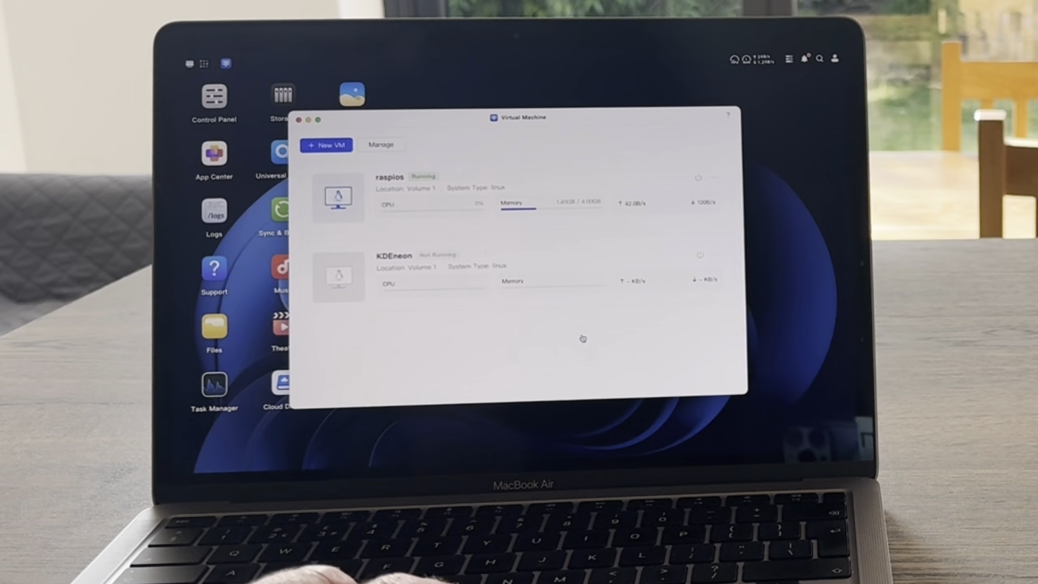
- Switch to the remote desktop of the running raspios virtual machine
mouse_move(472, 304)
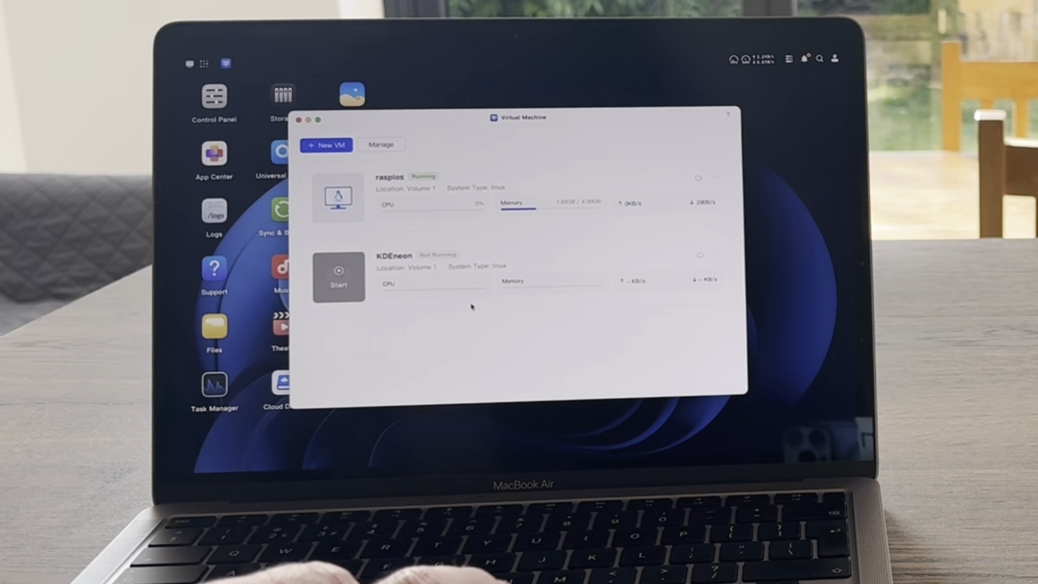
mouse_move(388, 210)
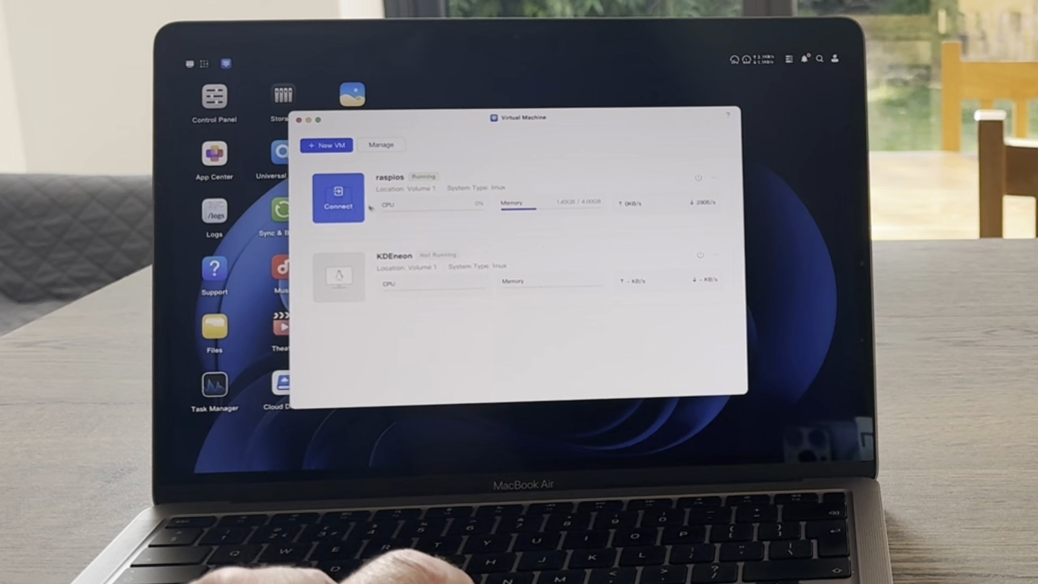
mouse_move(643, 57)
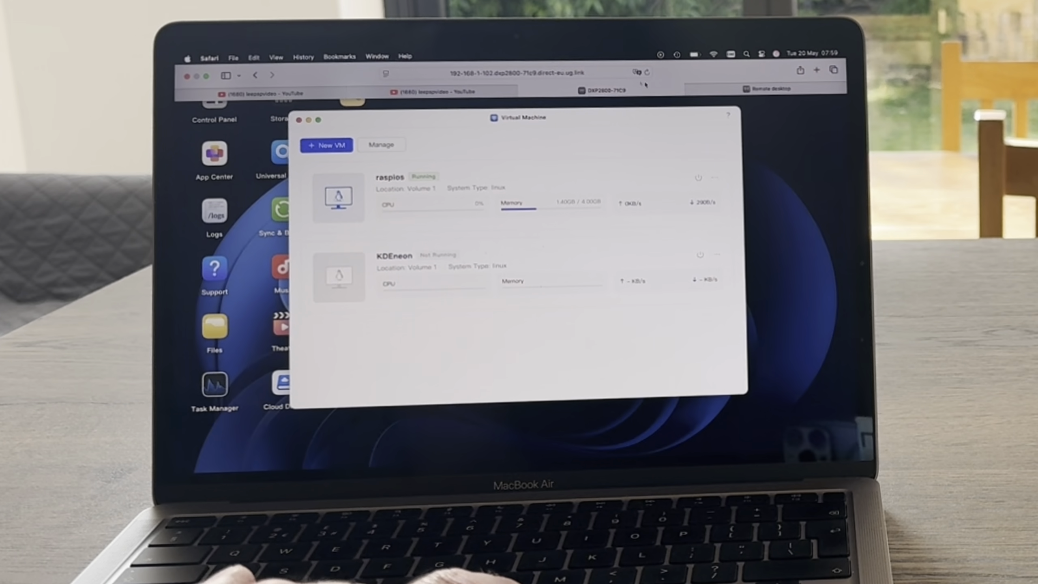
click(716, 90)
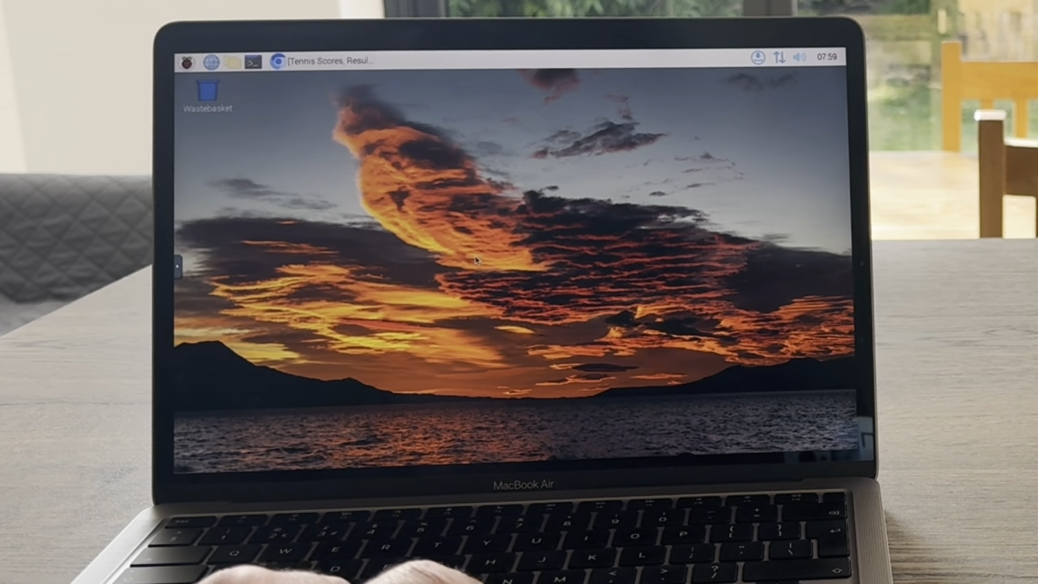
- View the CPU usage and free memory readings in Psensor on the raspios desktop, and close it
mouse_move(194, 60)
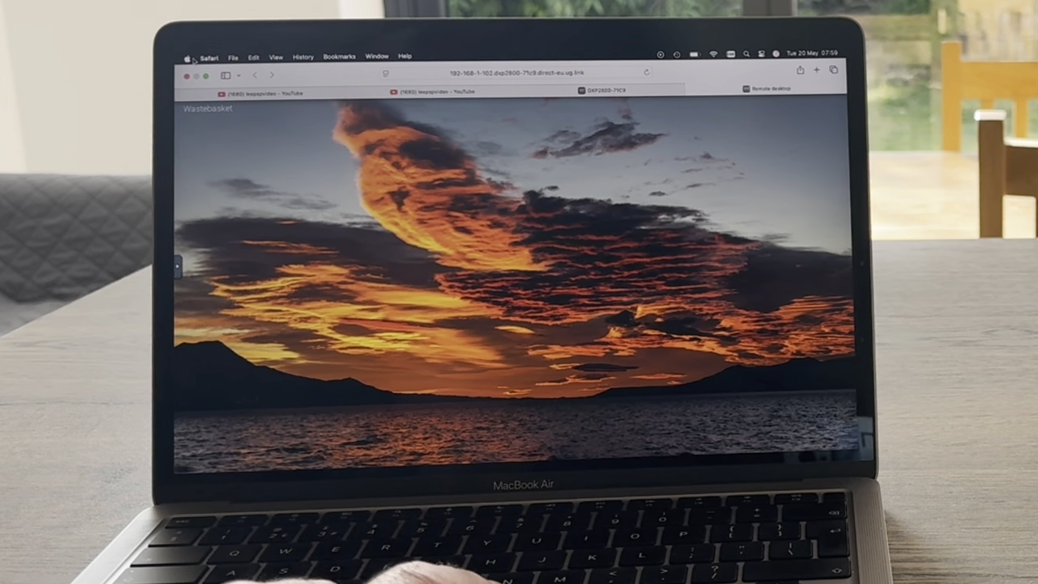
click(187, 62)
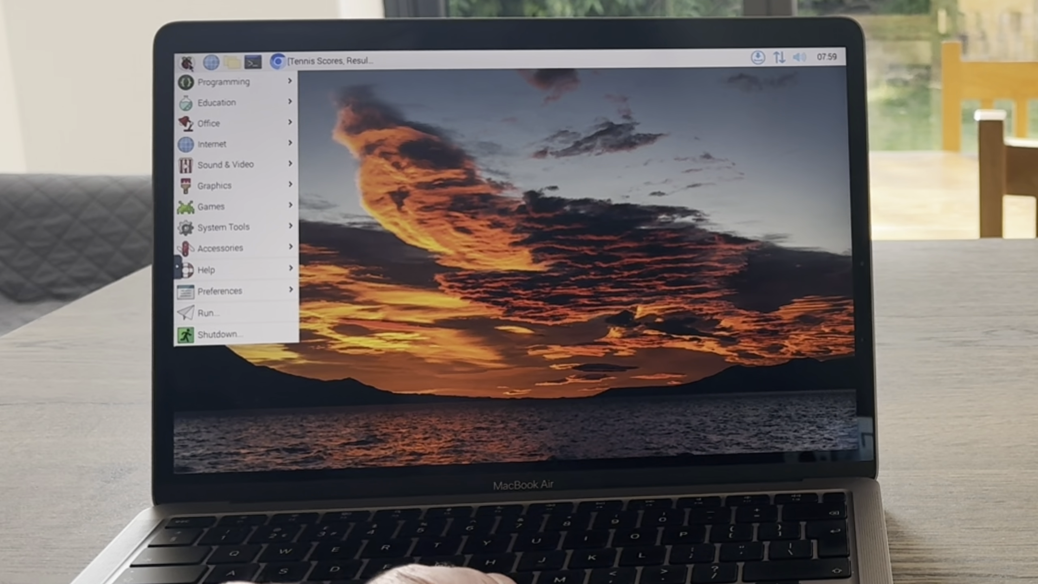
mouse_move(219, 228)
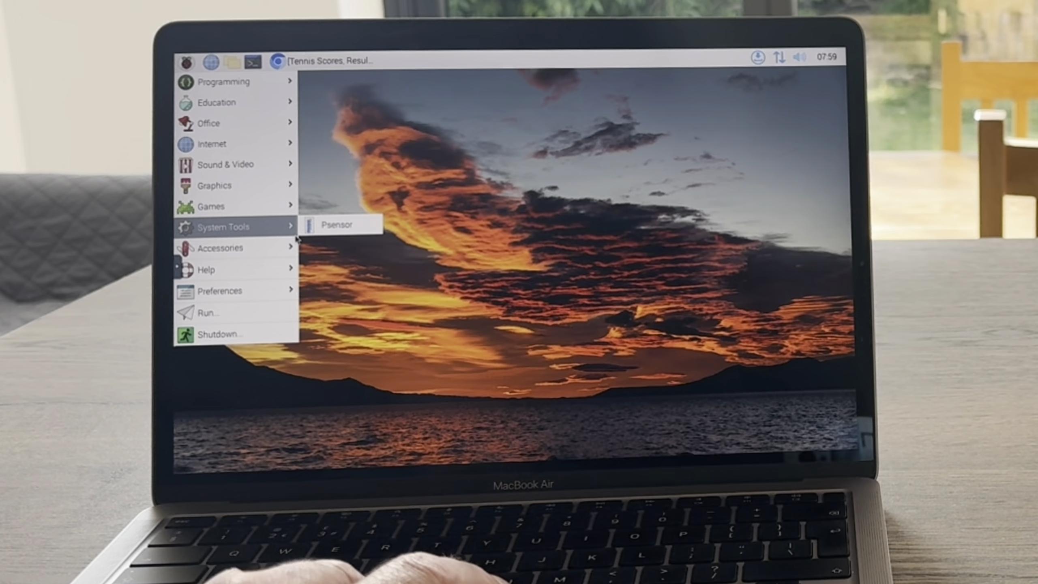
click(335, 225)
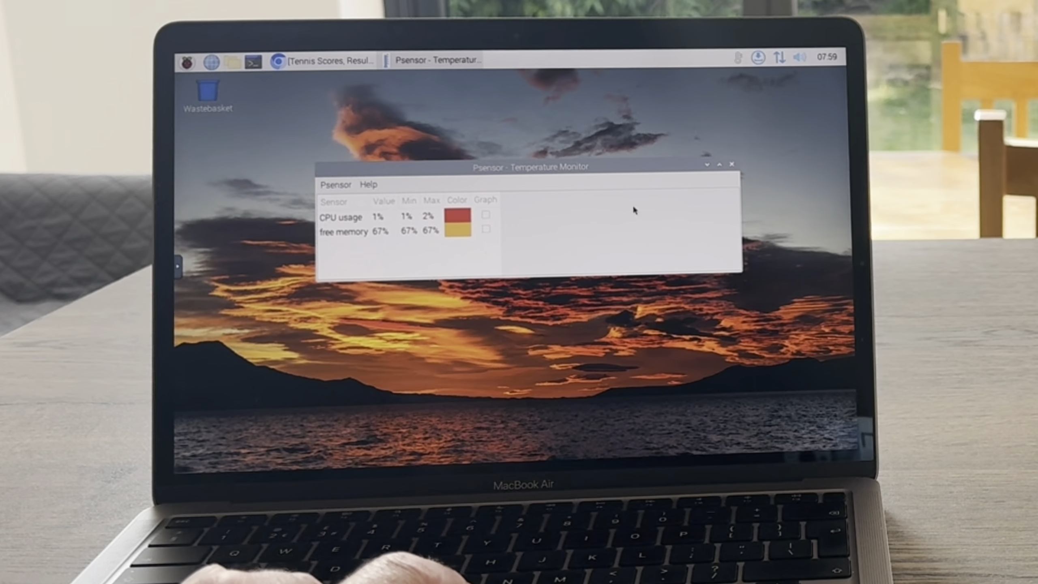
click(732, 164)
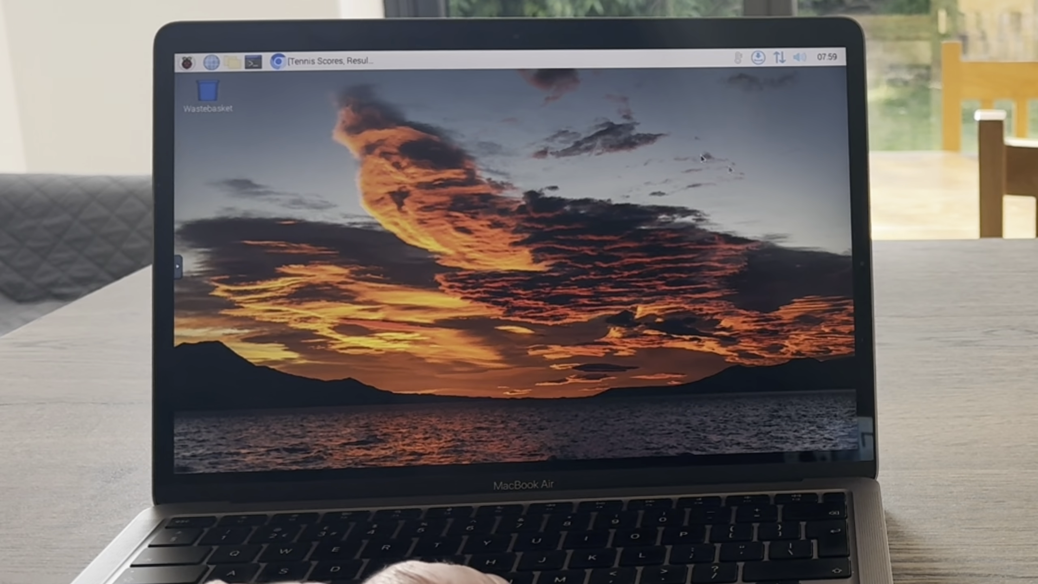
- Open the home folder in the file manager, and show the Athletics section of BBC Sport in the running browser
click(232, 61)
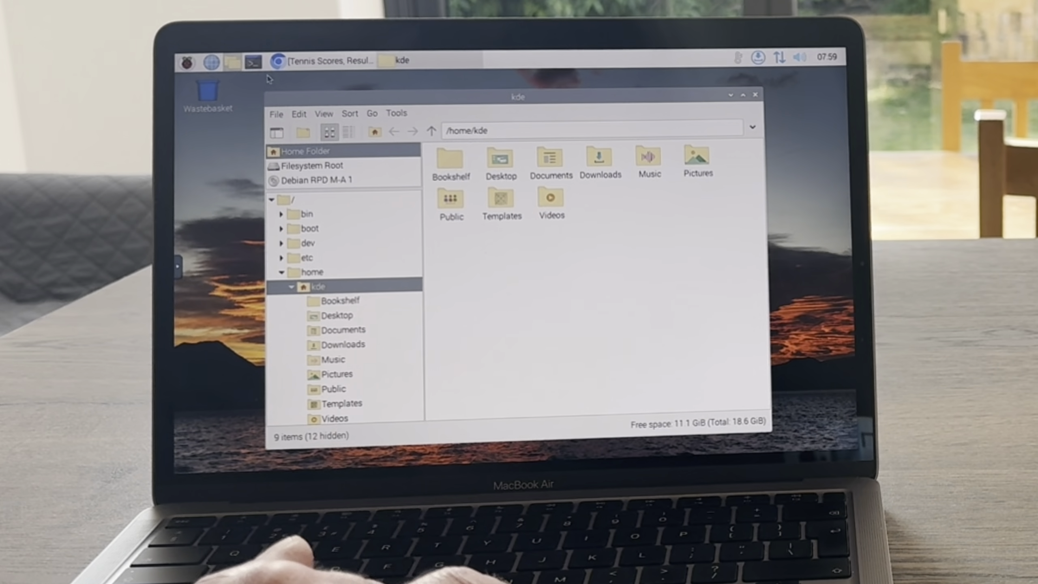
click(311, 60)
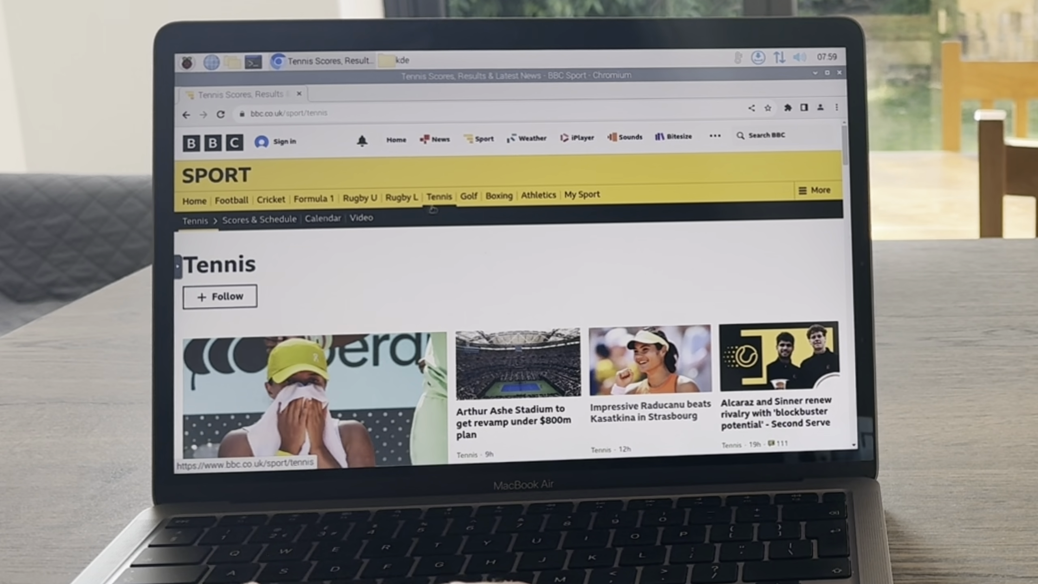
click(529, 200)
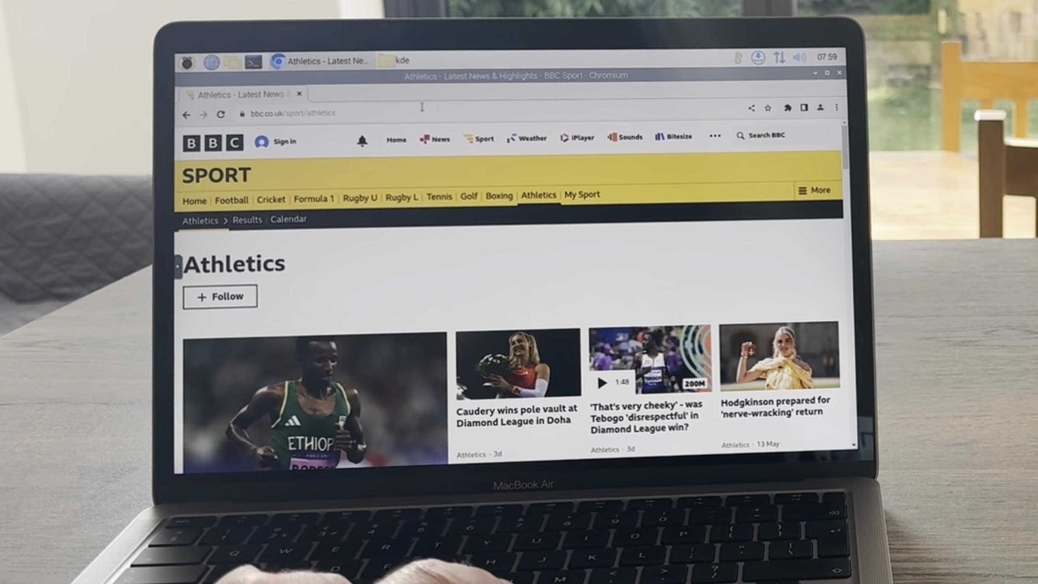
- Search the web for hotukdeals, open its home page with all cookies accepted, and browse the popular deals
click(397, 109)
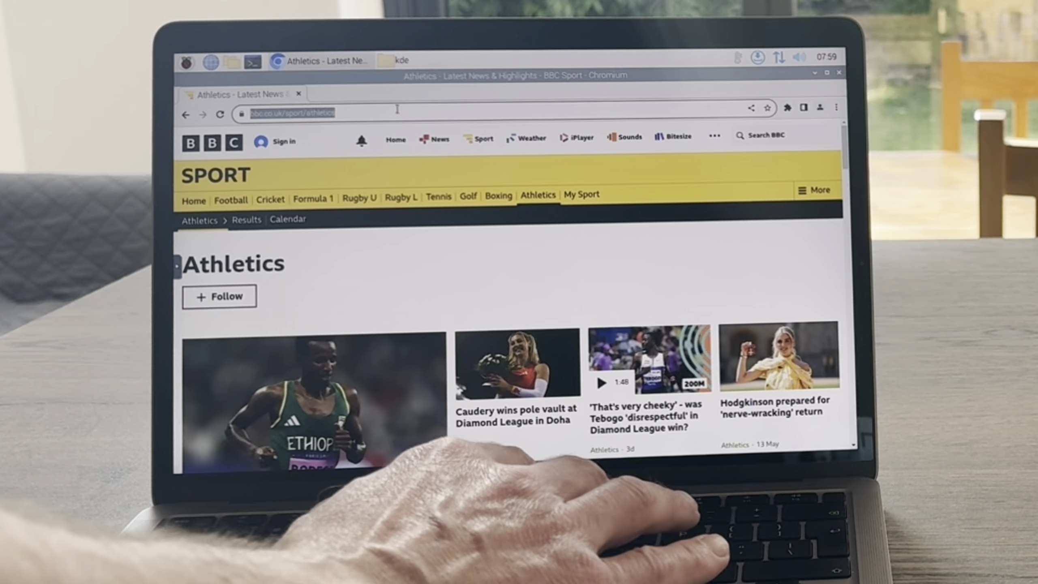
text(hotukdeals)
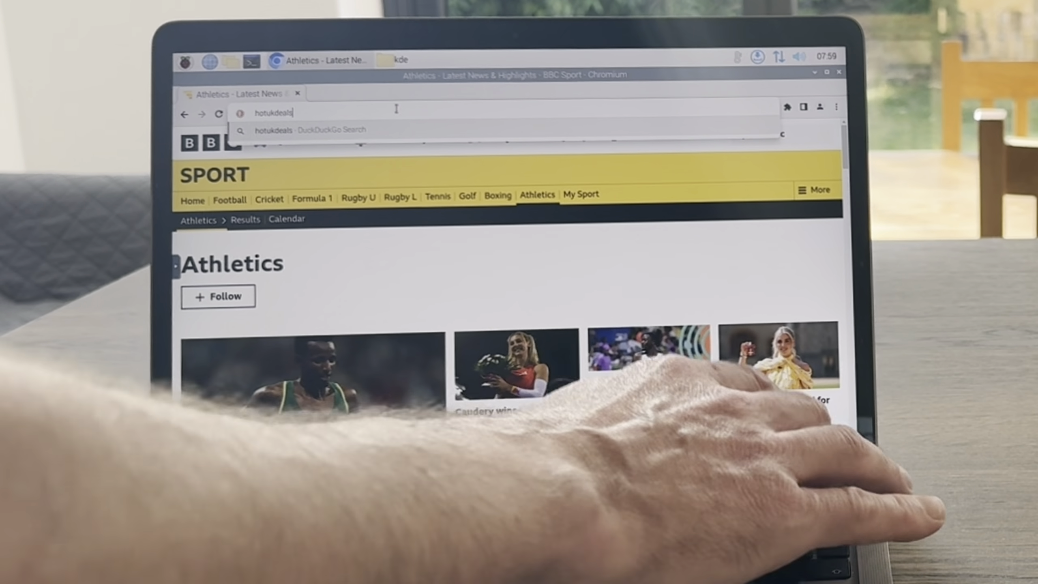
key(Return)
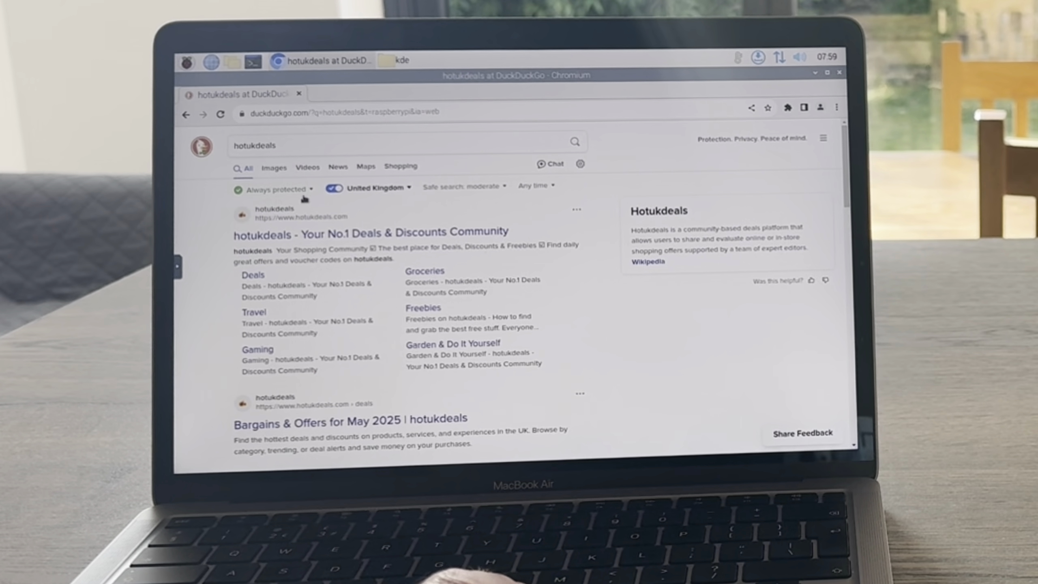
click(313, 235)
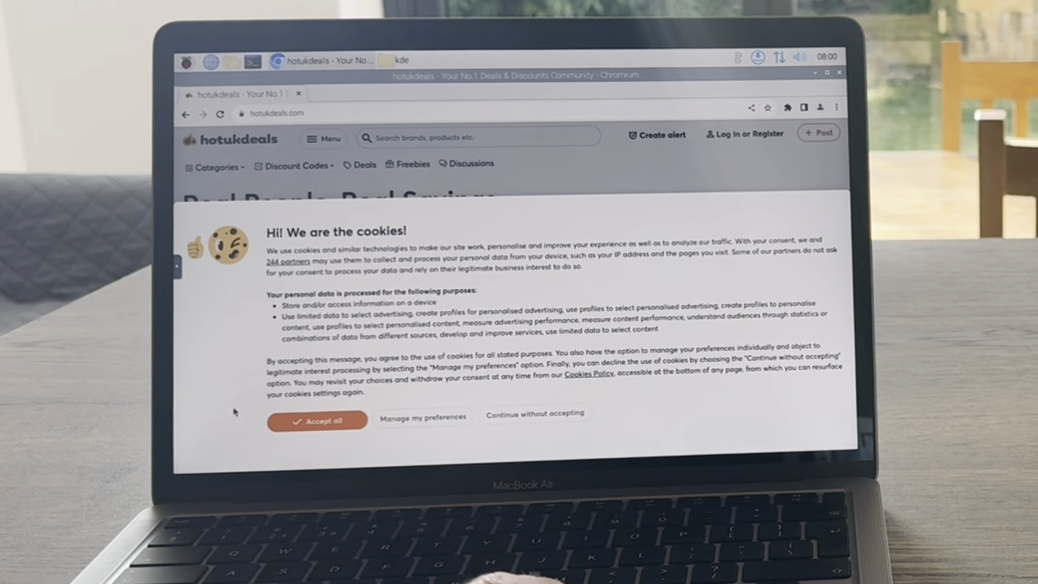
click(300, 420)
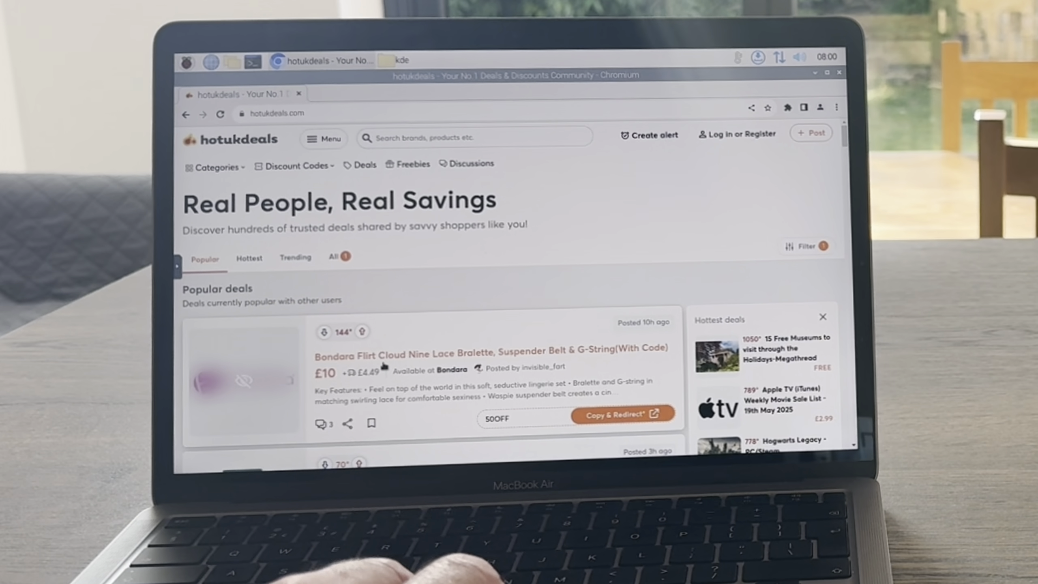
scroll(384, 366, down, 5)
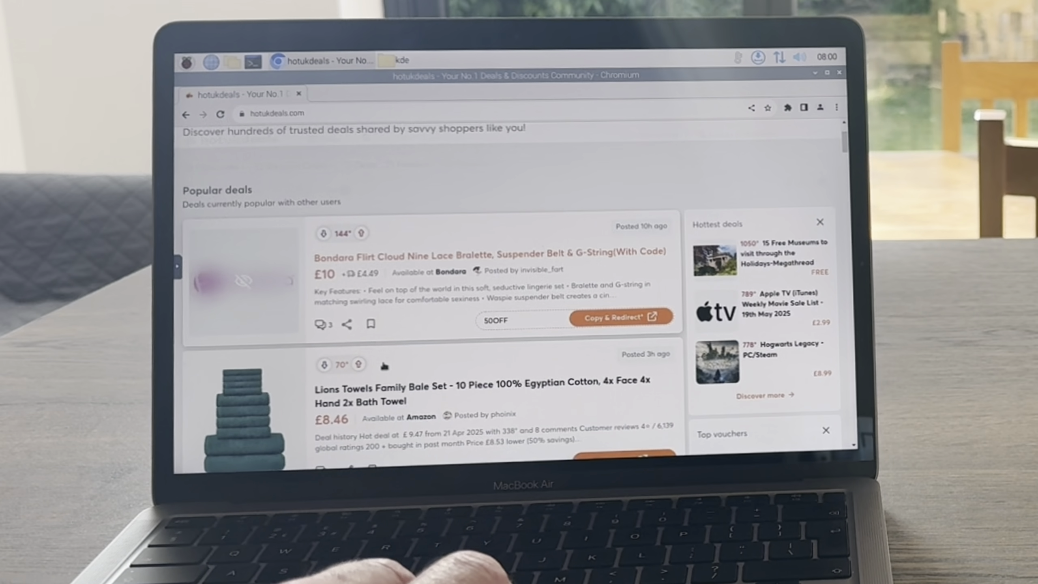
scroll(383, 366, down, 14)
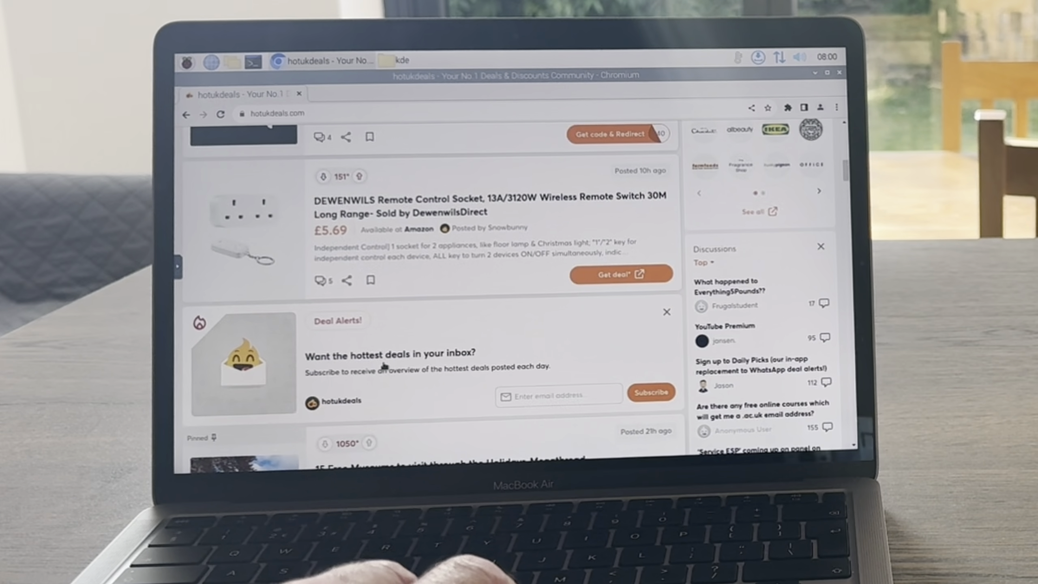
scroll(384, 366, up, 14)
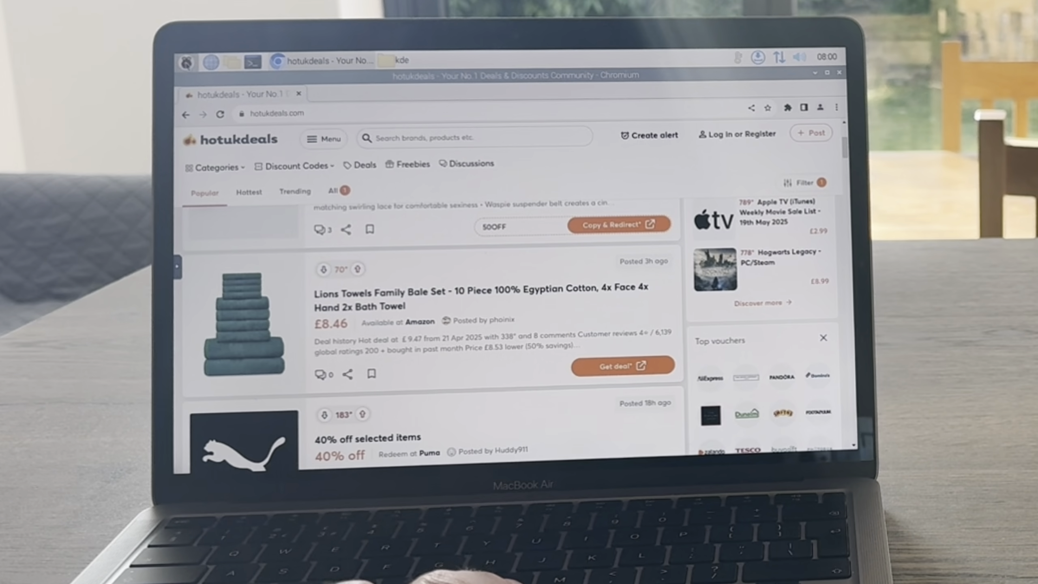
- Shut down the raspios virtual machine from within its desktop
click(186, 62)
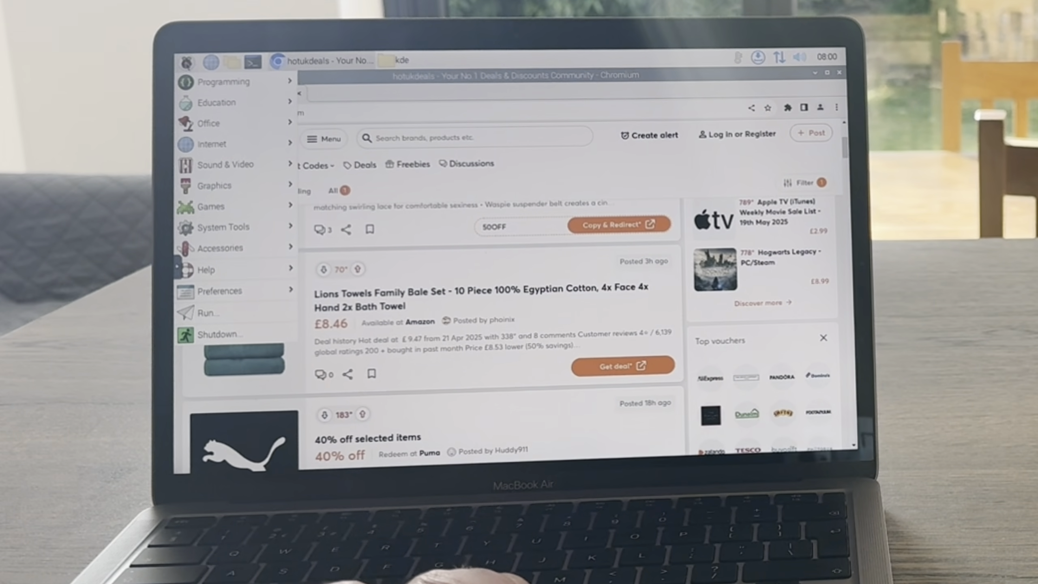
click(248, 334)
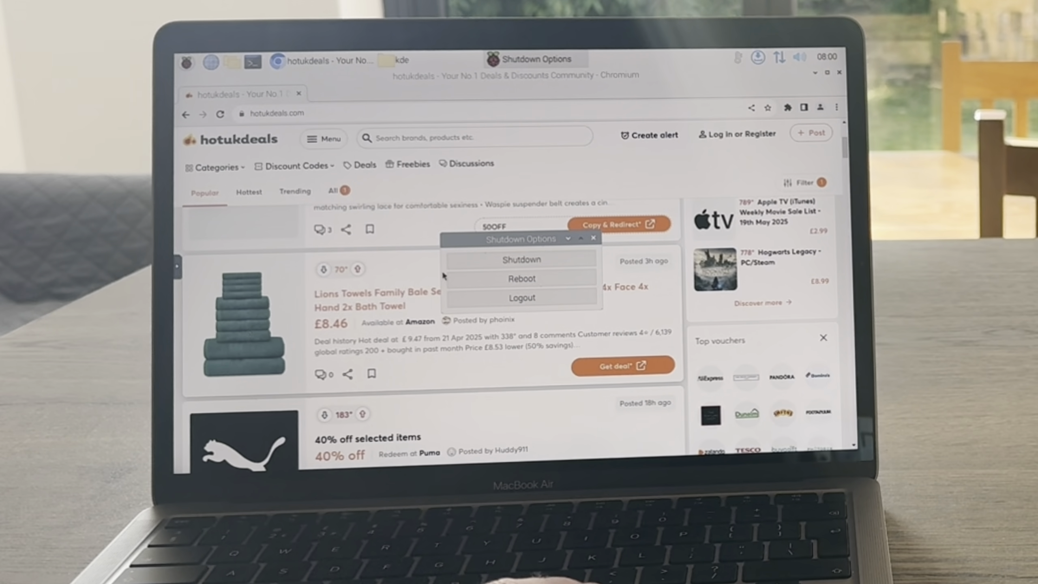
click(464, 265)
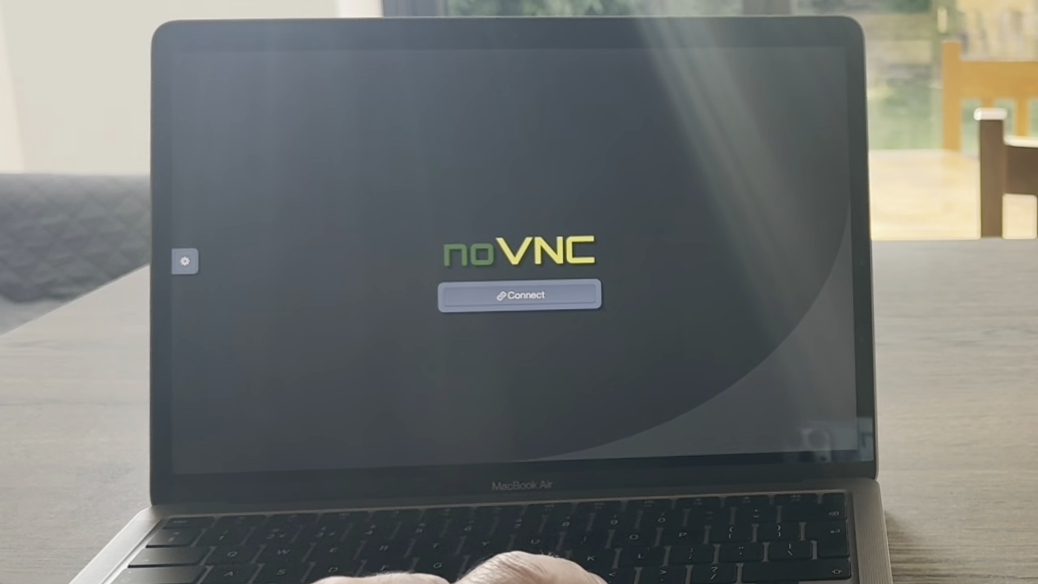
- Return to the NAS's virtual machine list, start the KDEneon virtual machine and connect to its desktop
mouse_move(447, 51)
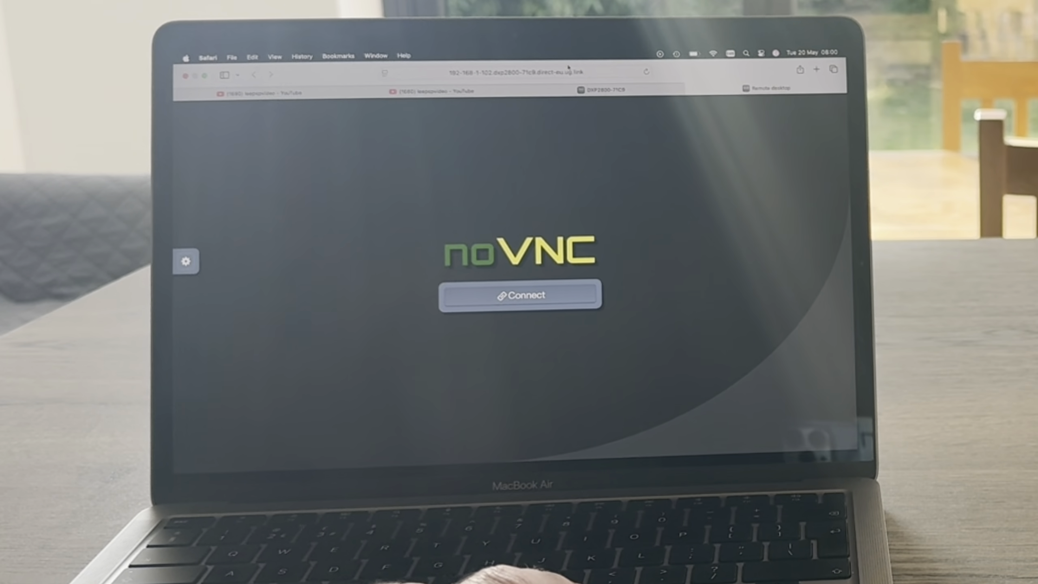
click(691, 91)
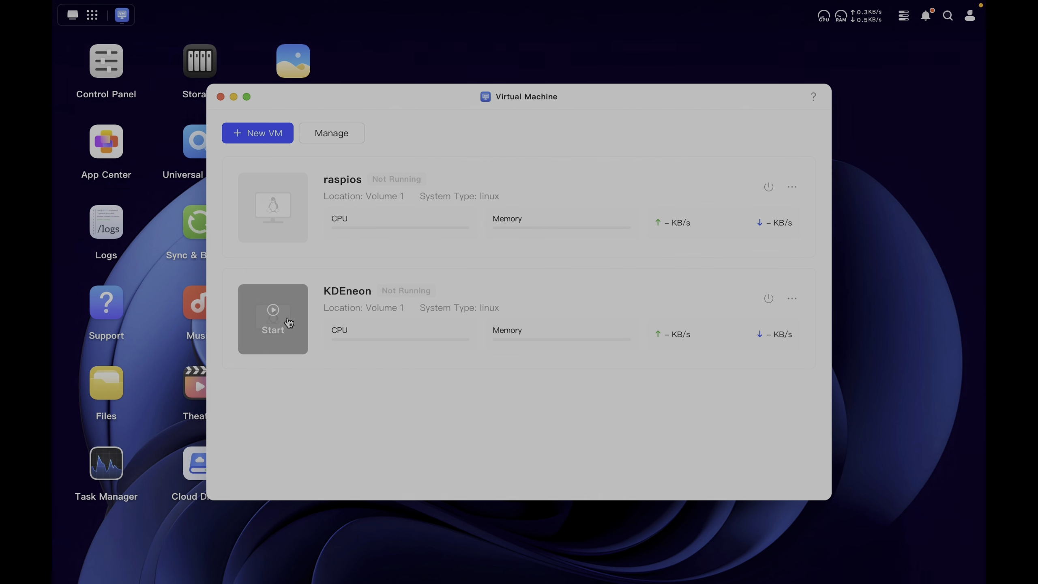
click(275, 321)
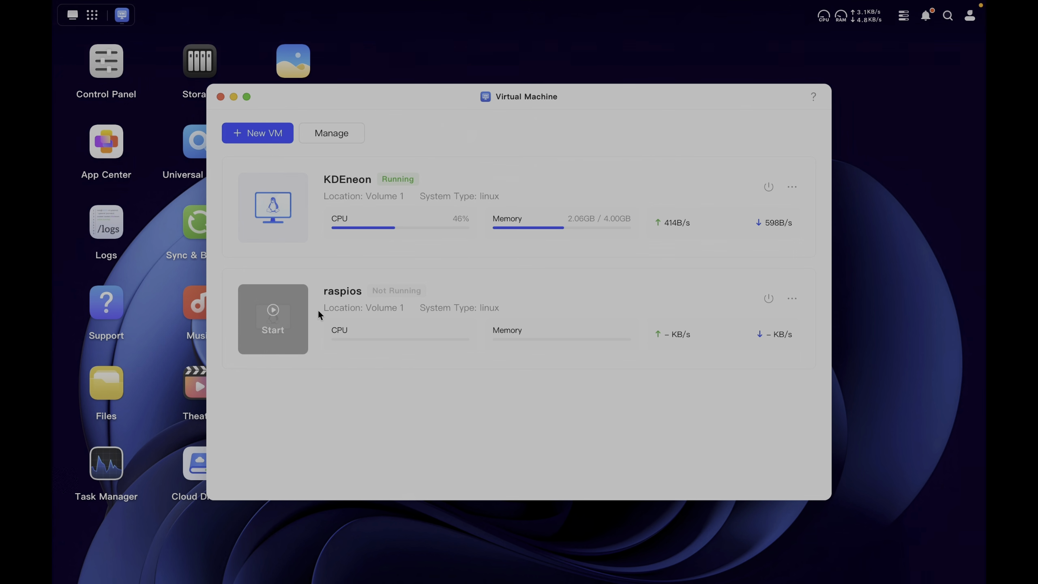
click(272, 225)
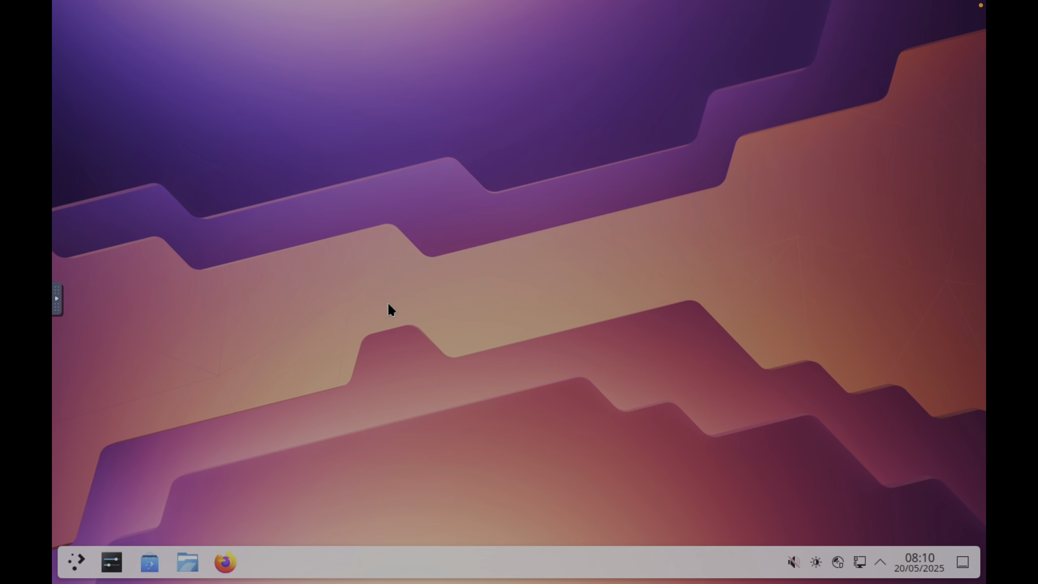
- View the KDE application launcher, and search the desktop for "files" to open the Dolphin file manager
click(74, 562)
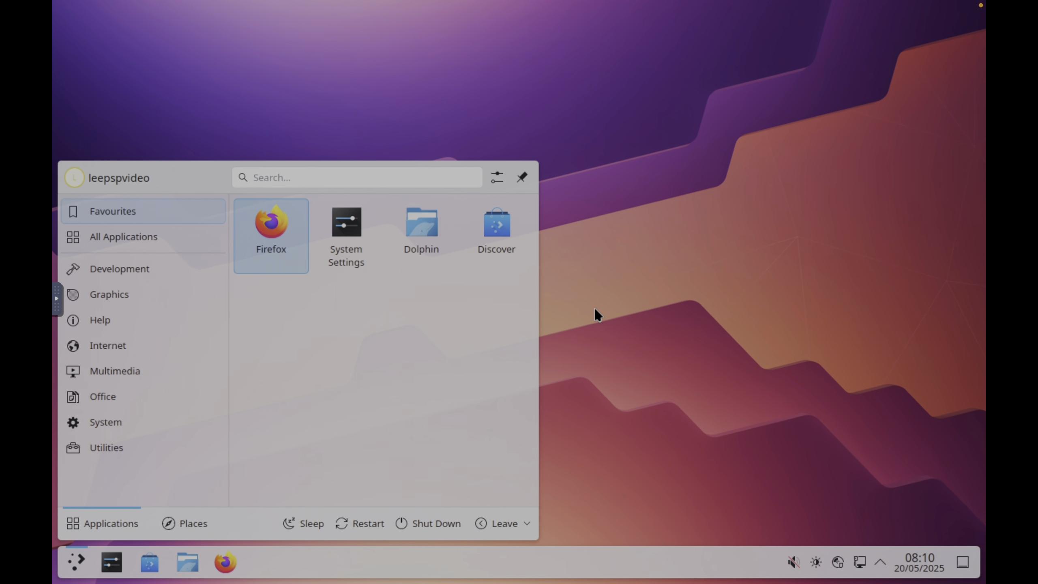
click(609, 310)
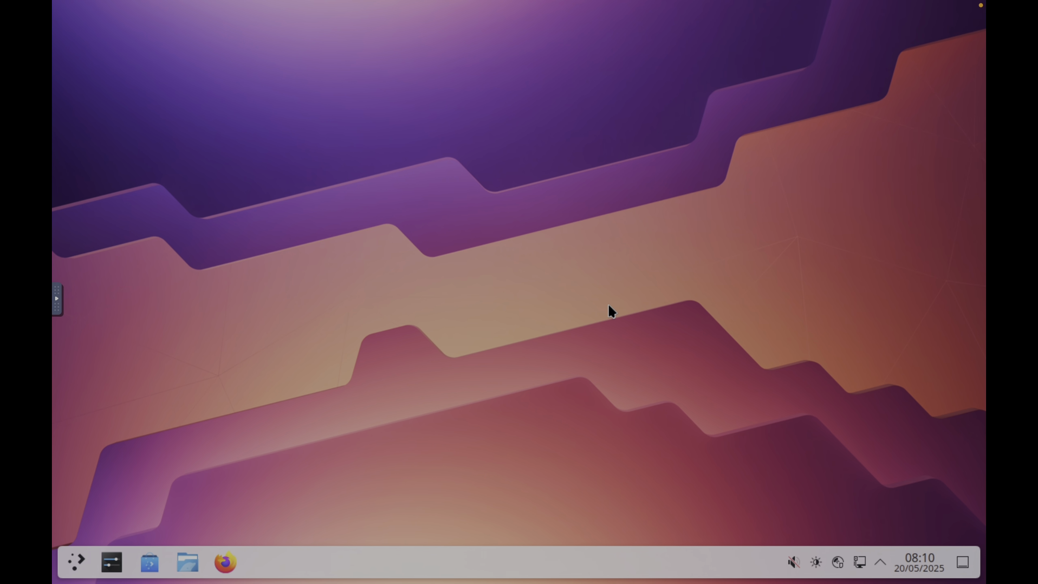
text(files)
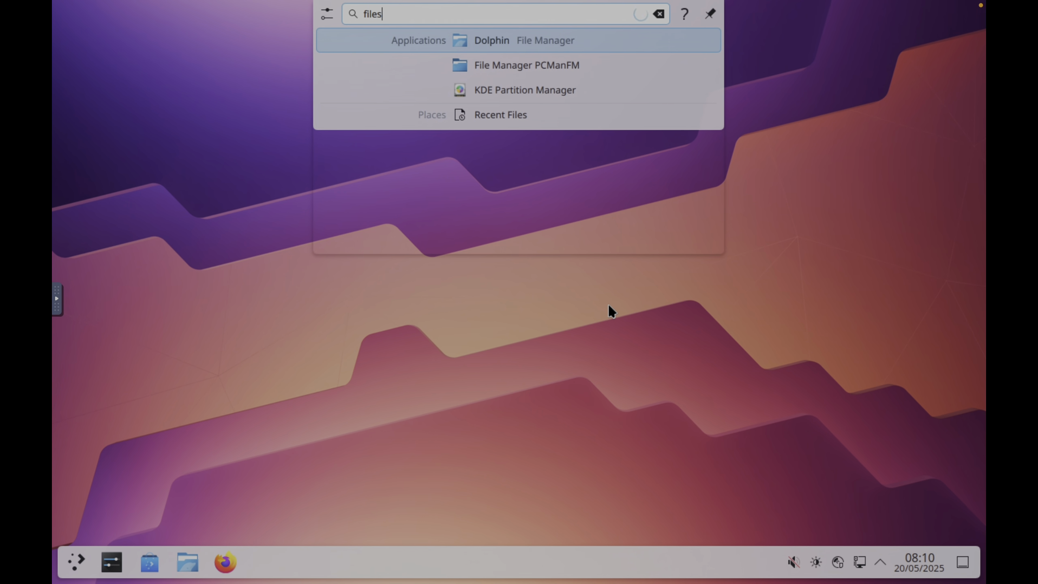
key(Return)
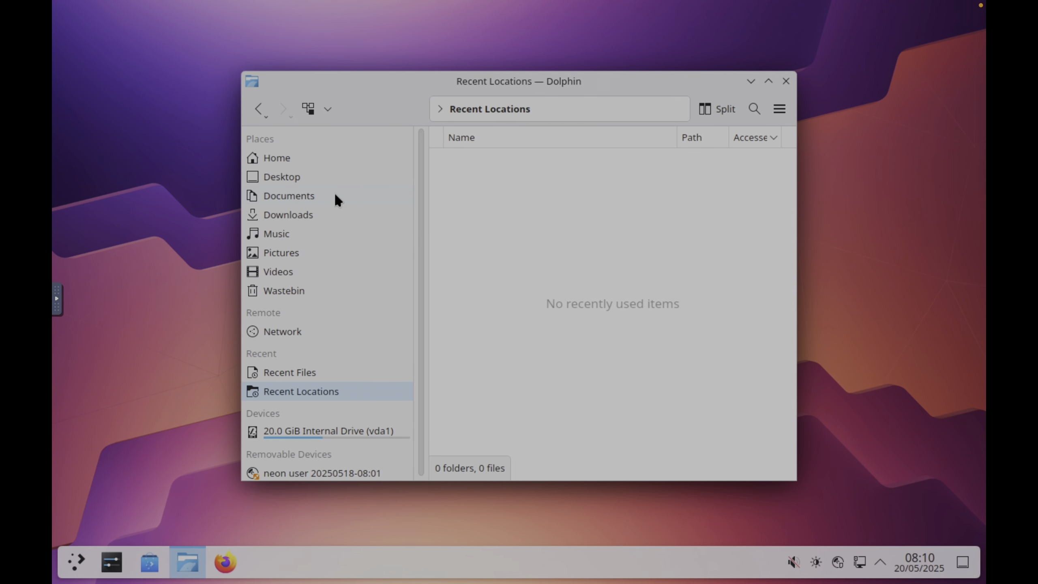
- View the contents of the Downloads, Documents and Desktop folders in the Dolphin file manager
click(303, 212)
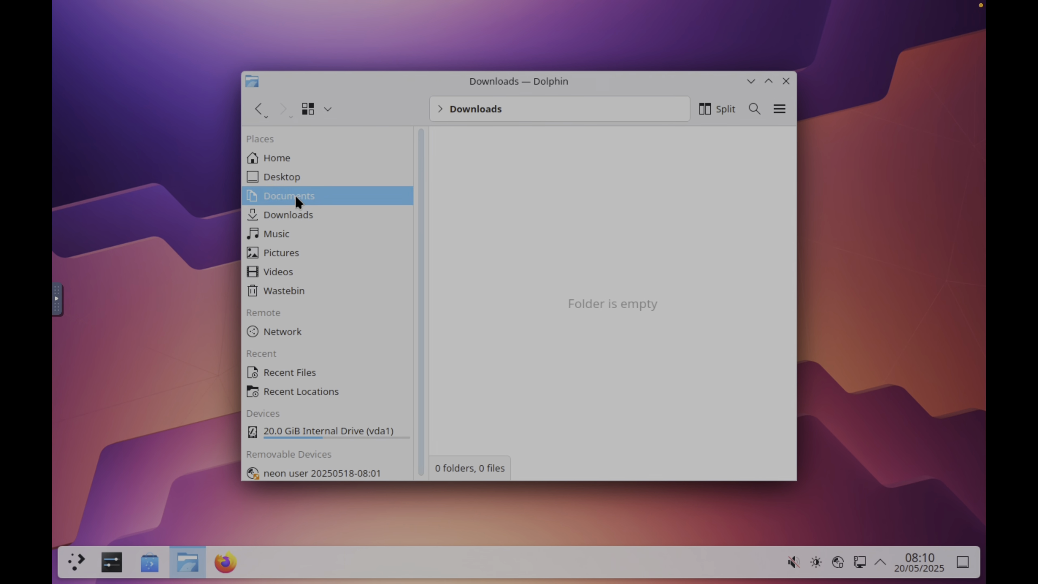
click(296, 198)
click(280, 175)
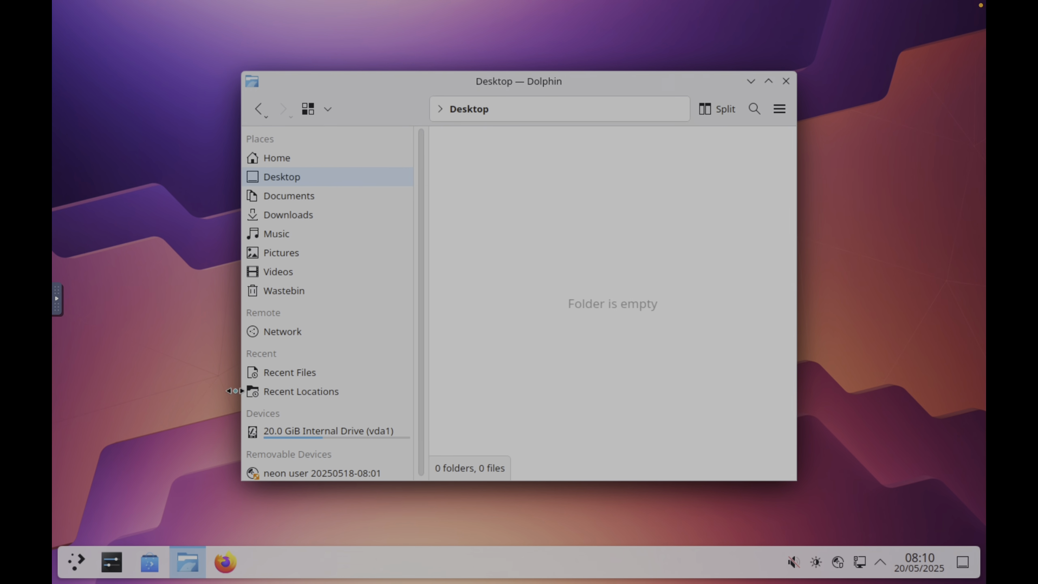
- Launch Firefox to view its welcome page, and close both the browser and the Dolphin file manager
click(227, 562)
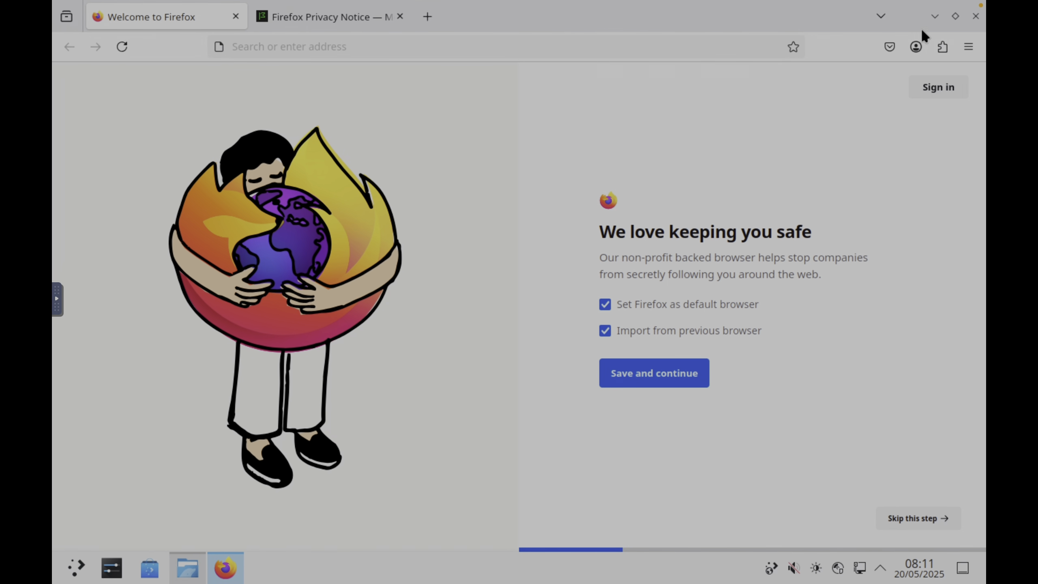
click(975, 17)
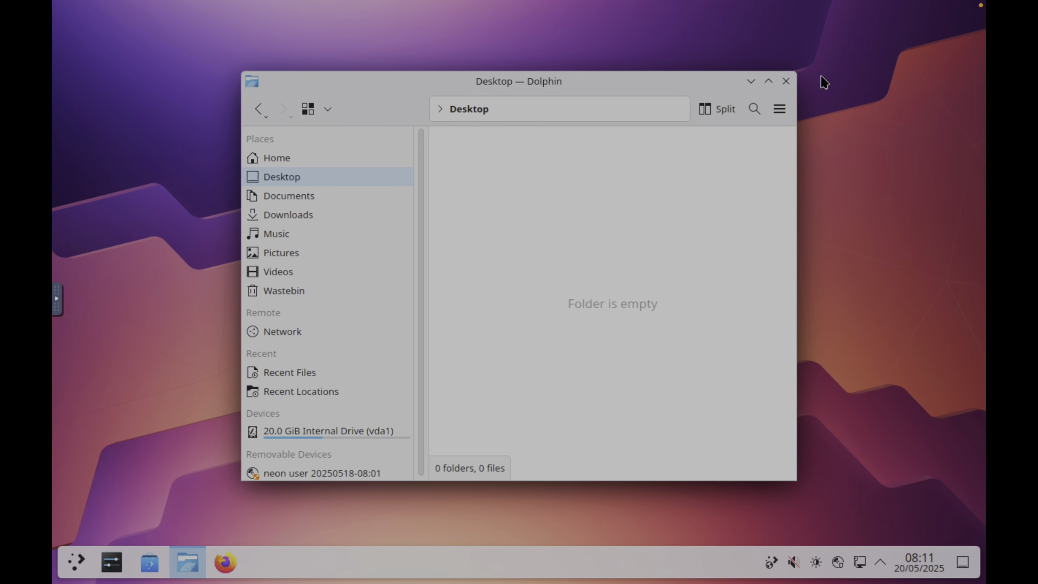
click(788, 78)
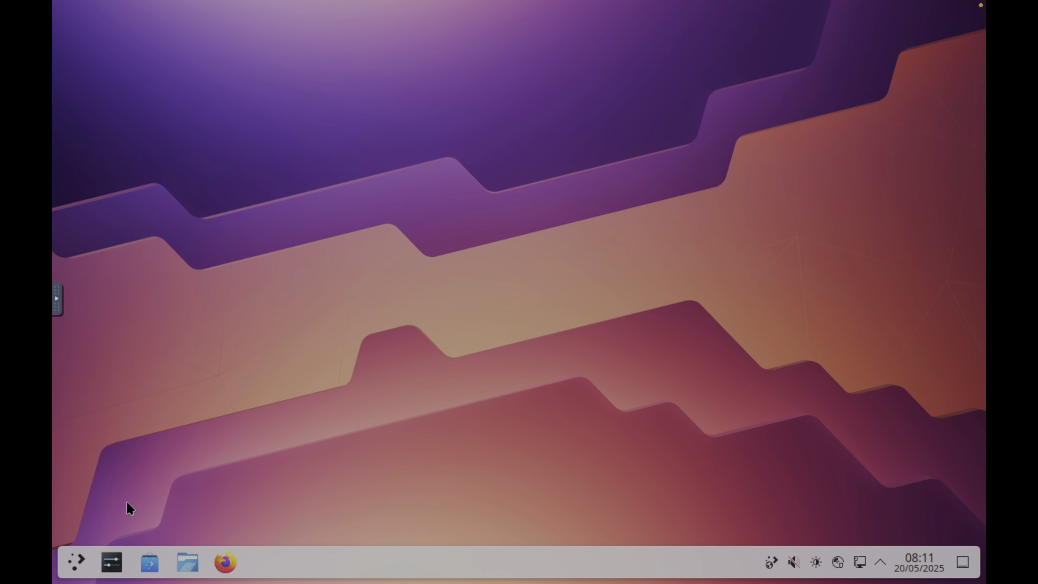
- Shut down the KDEneon virtual machine immediately from within its desktop
click(78, 554)
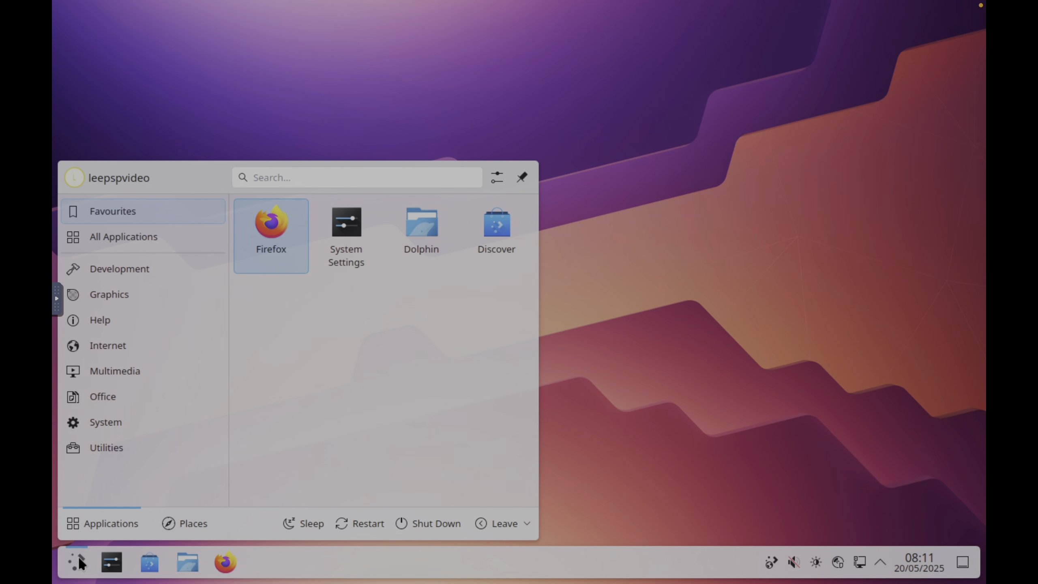
click(412, 524)
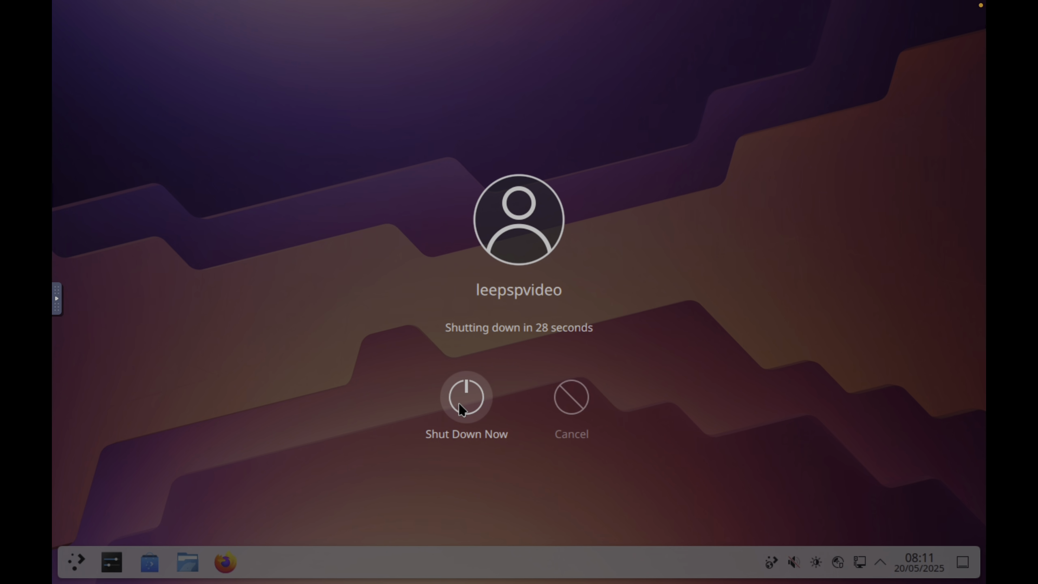
click(464, 399)
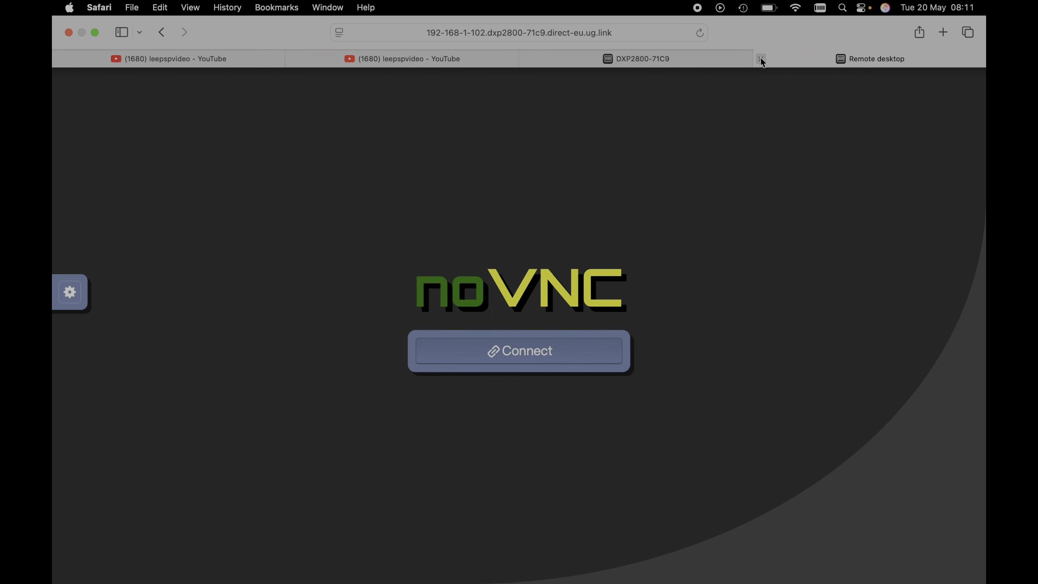
- Close the remote desktop page and both YouTube pages, and close the Virtual Machine app on the NAS
click(761, 57)
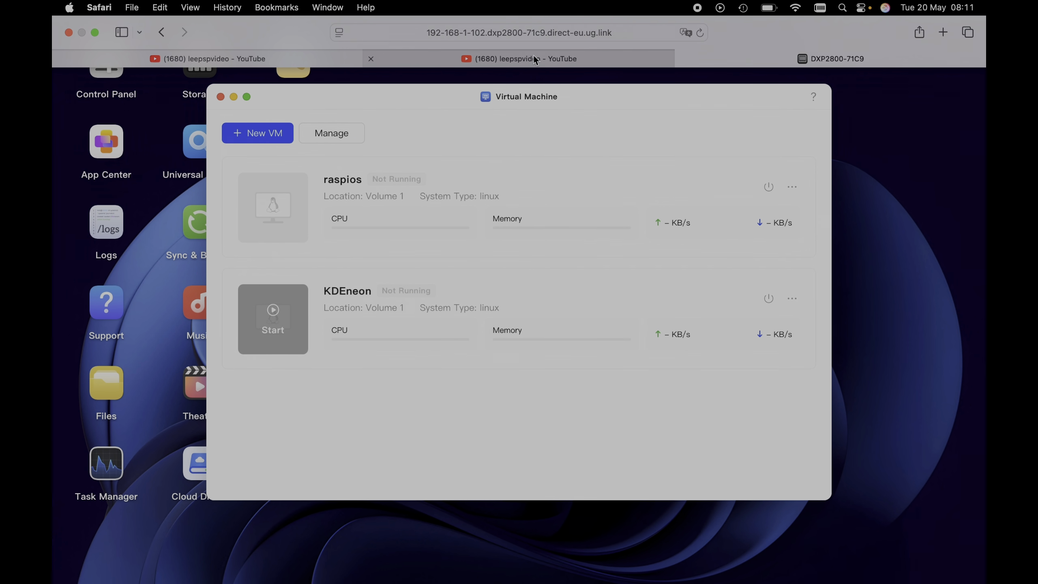
click(372, 59)
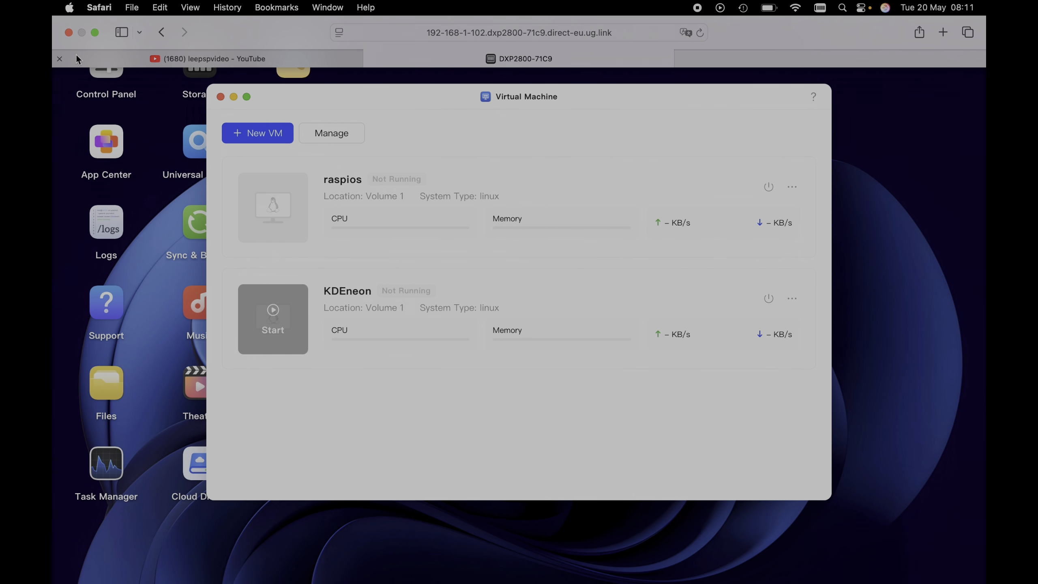
click(59, 60)
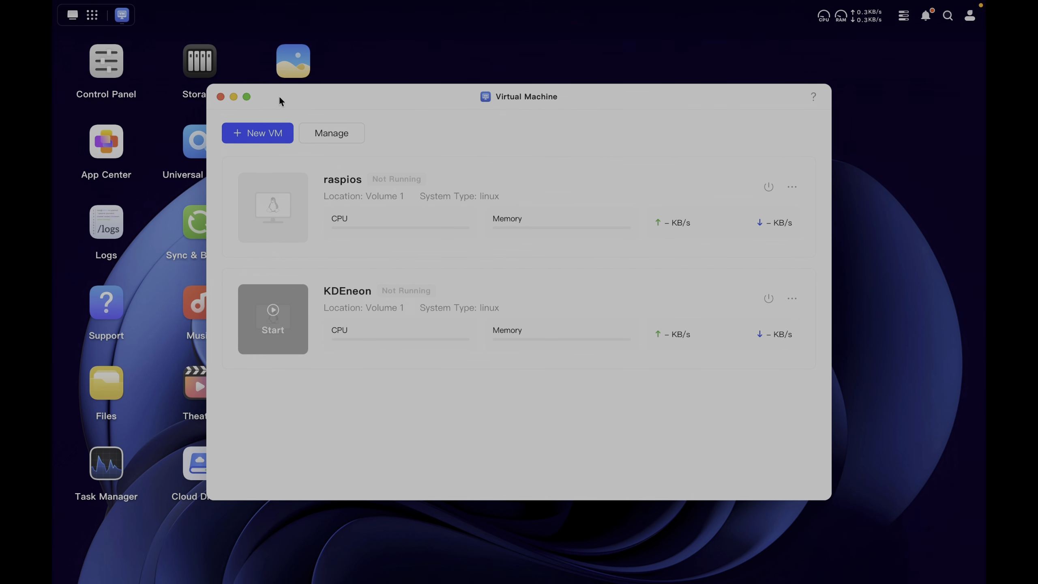
click(220, 96)
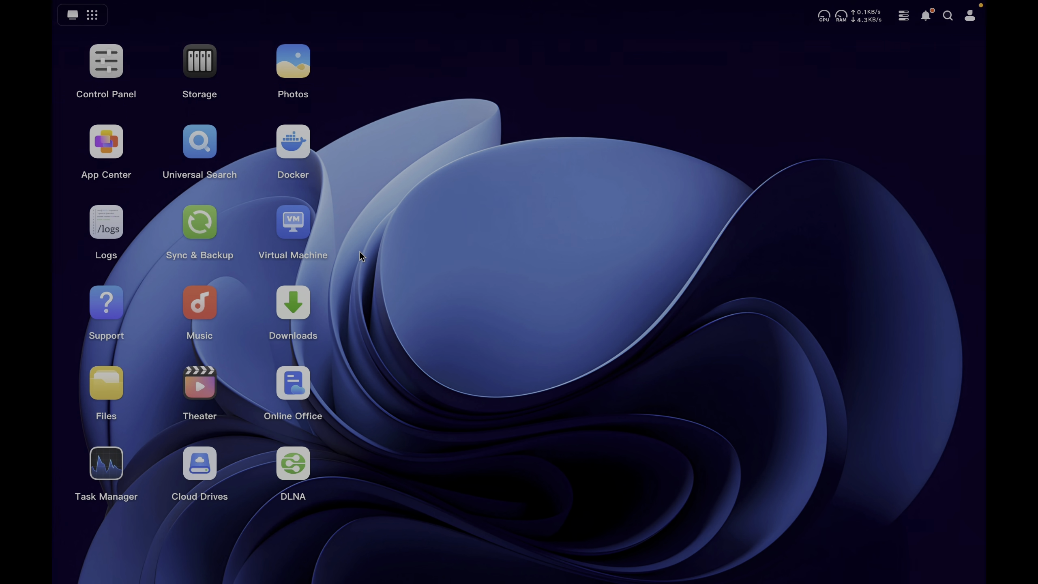
- Search the web for "linux top 10 popular" on a new page, open the DistroWatch Page Hit Ranking and consent to its data use
mouse_move(328, 3)
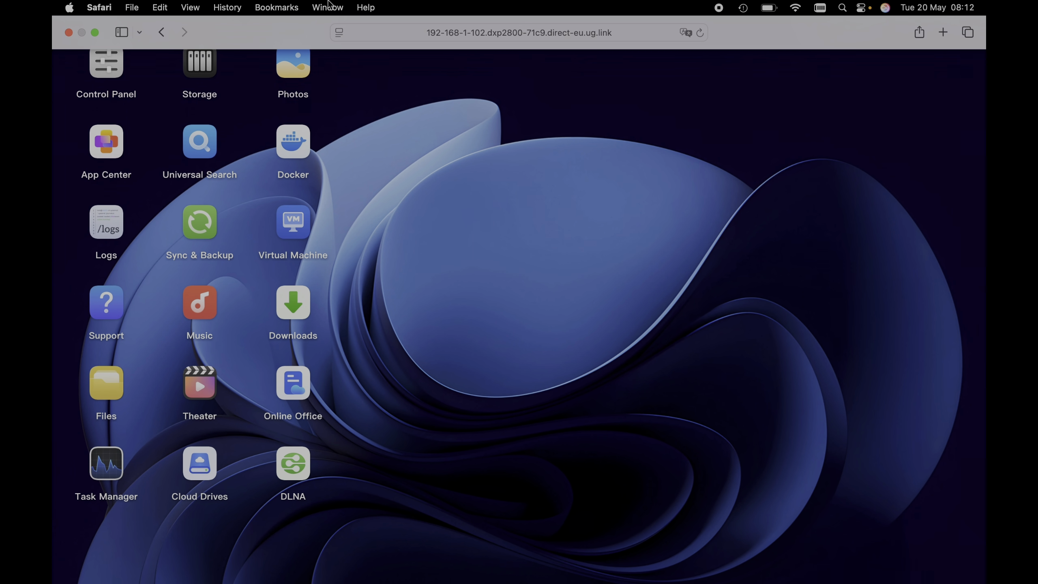
click(943, 32)
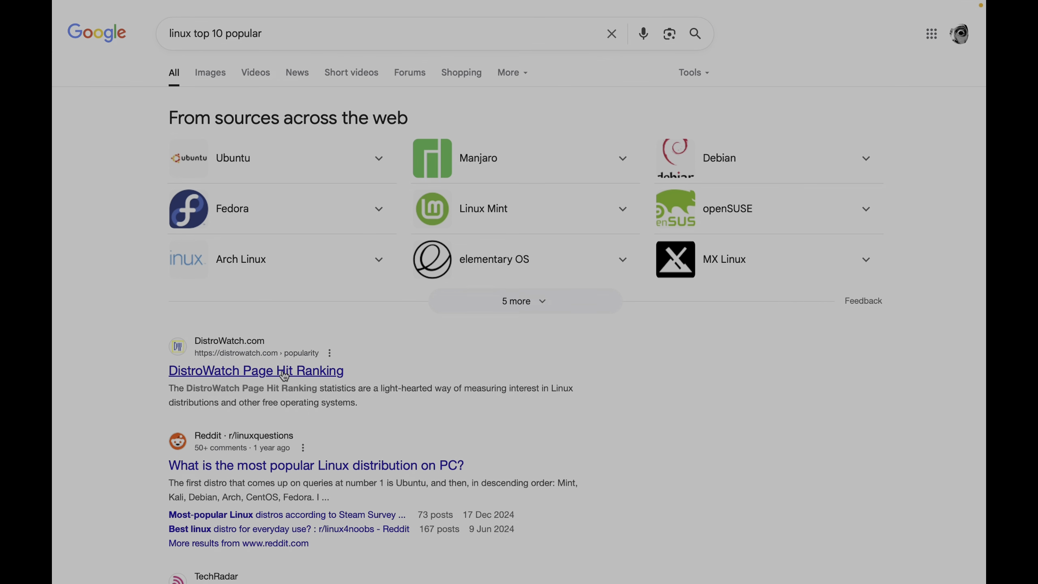
click(254, 366)
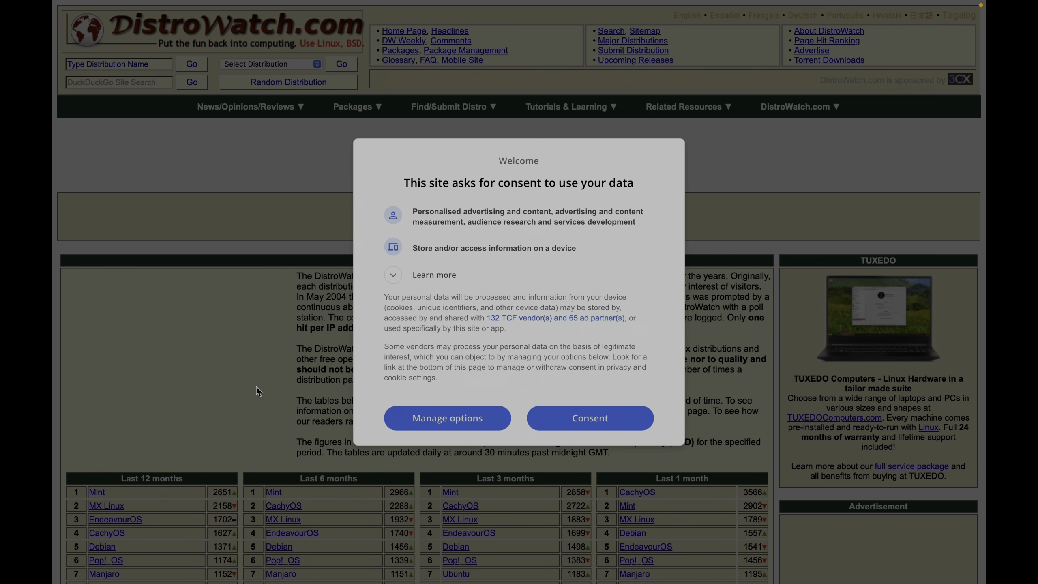
click(534, 421)
- Open Mint from the DistroWatch last 12 months ranking and follow its download mirrors link to the Linux Mint download page
scroll(248, 208, down, 10)
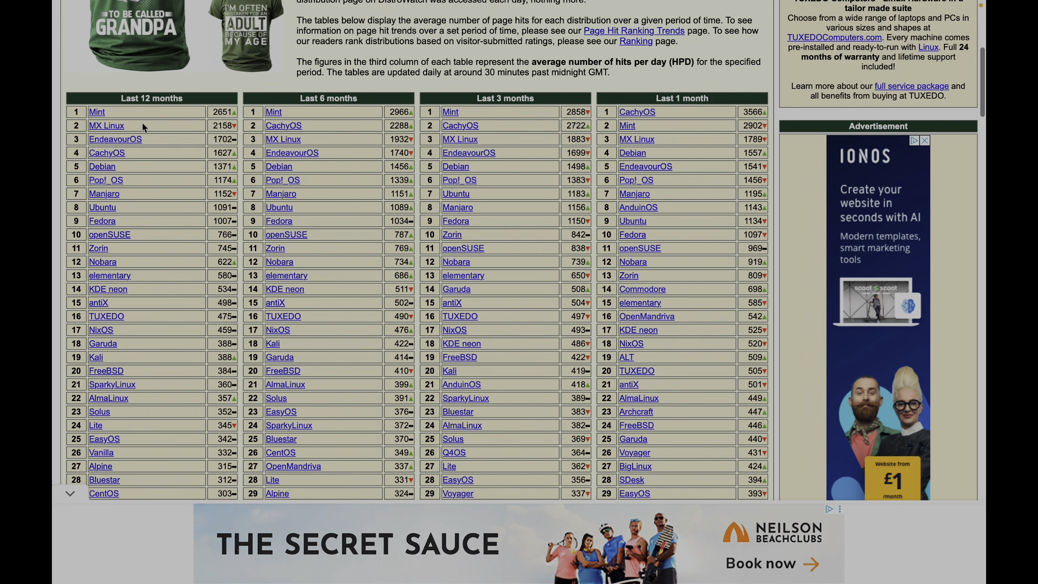
click(101, 113)
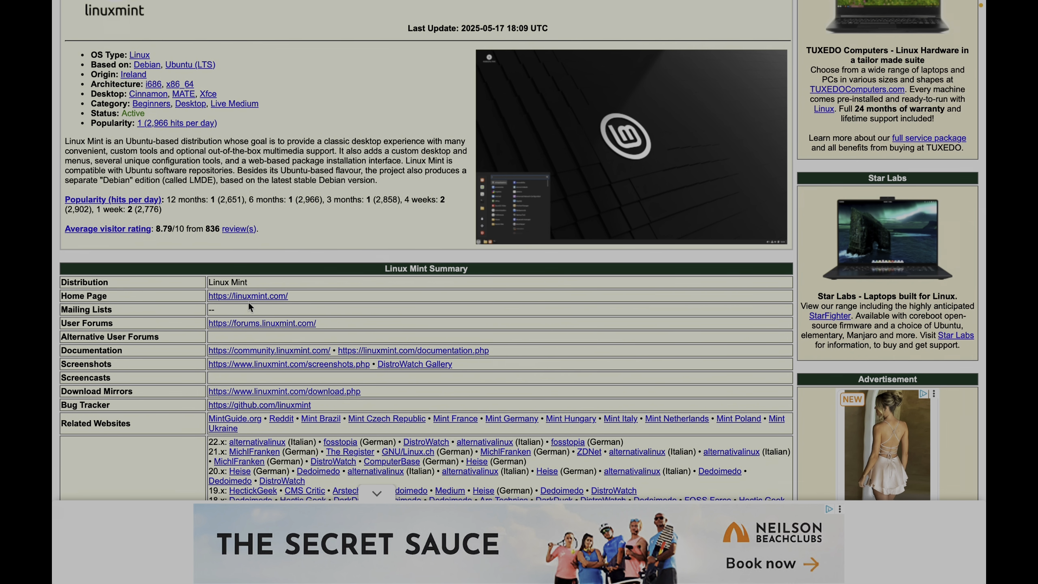
click(303, 393)
- Copy the download link address of the Linux Mint MATE Edition
scroll(605, 333, down, 15)
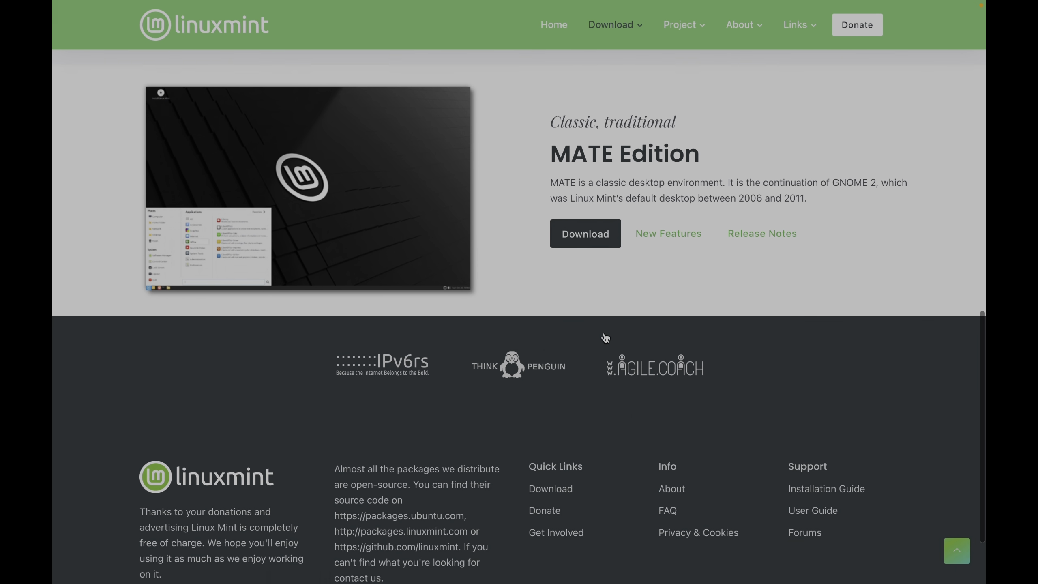
scroll(604, 338, up, 2)
right_click(588, 318)
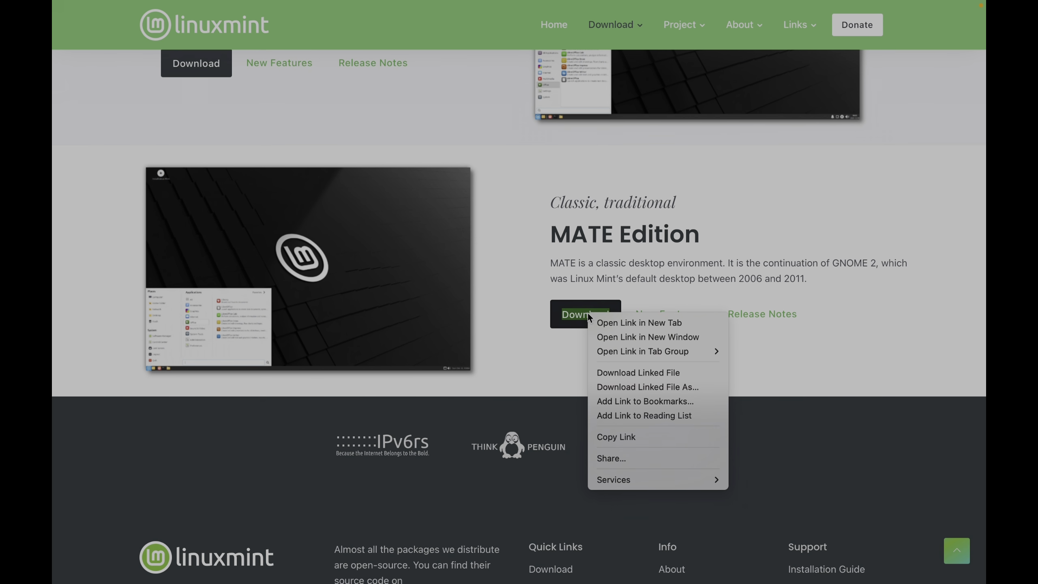
click(615, 437)
mouse_move(615, 5)
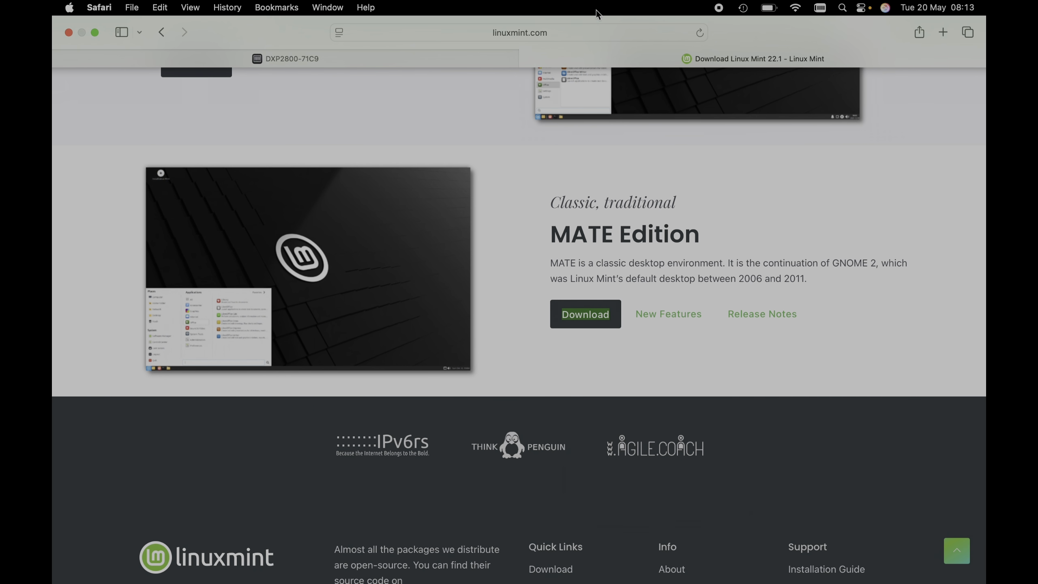
click(423, 58)
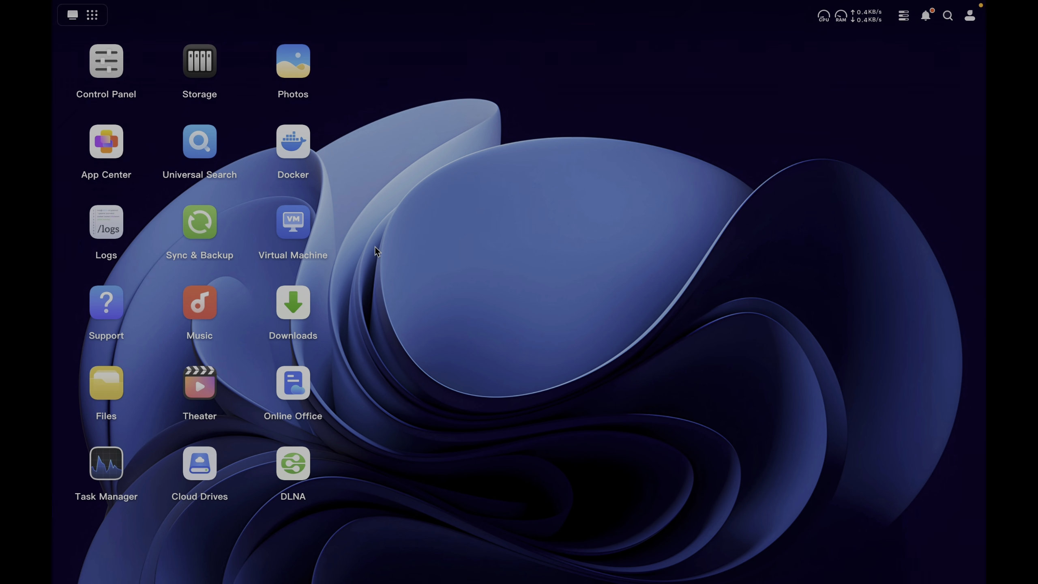
click(310, 312)
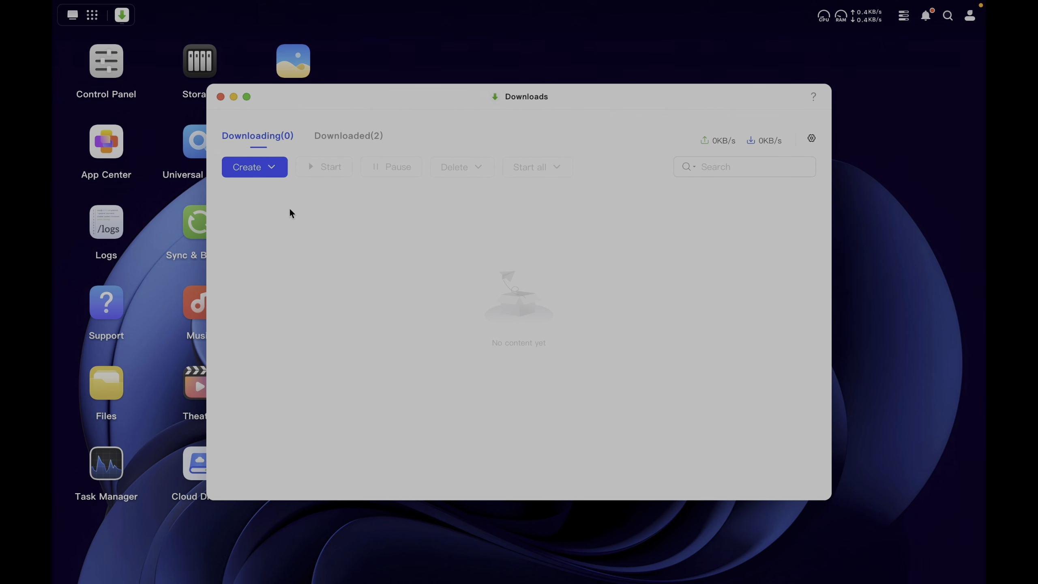
click(278, 177)
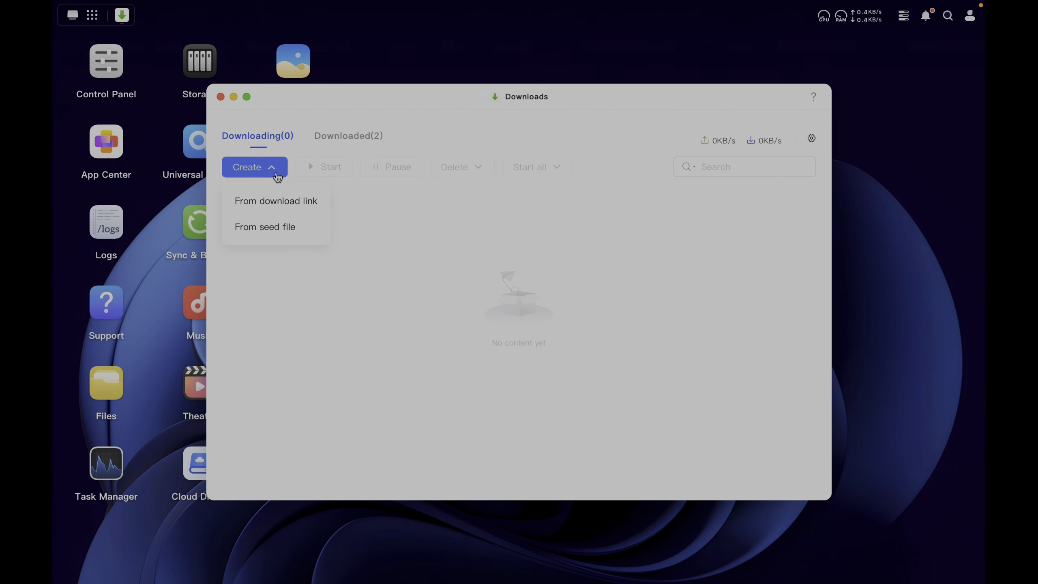
click(265, 200)
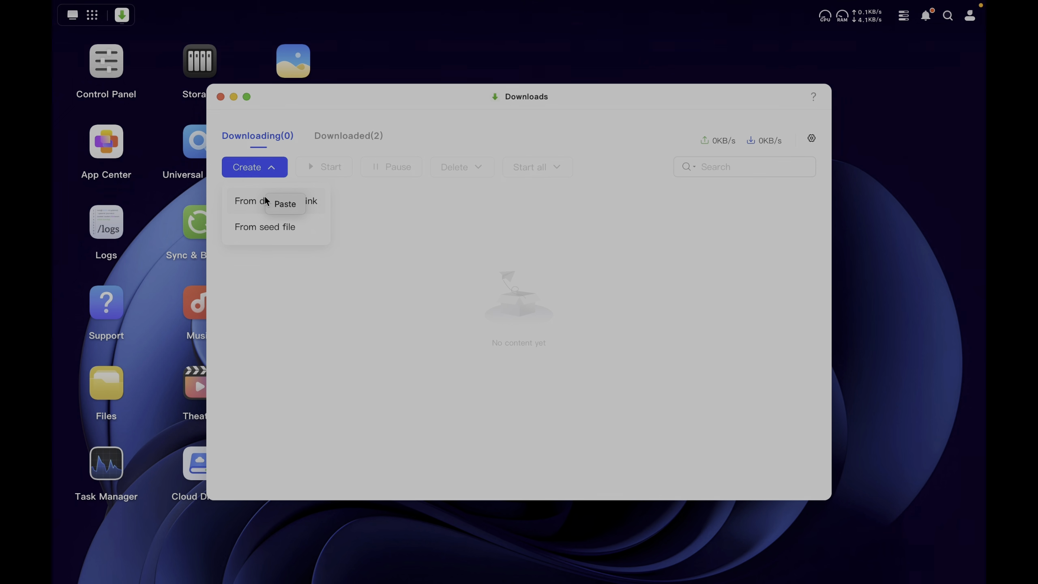
click(285, 205)
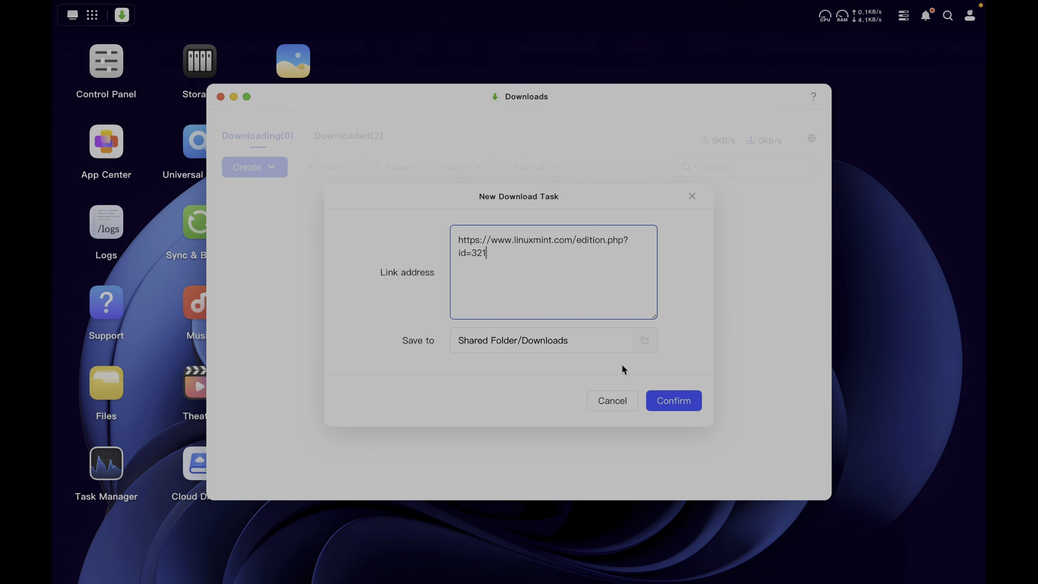
click(672, 404)
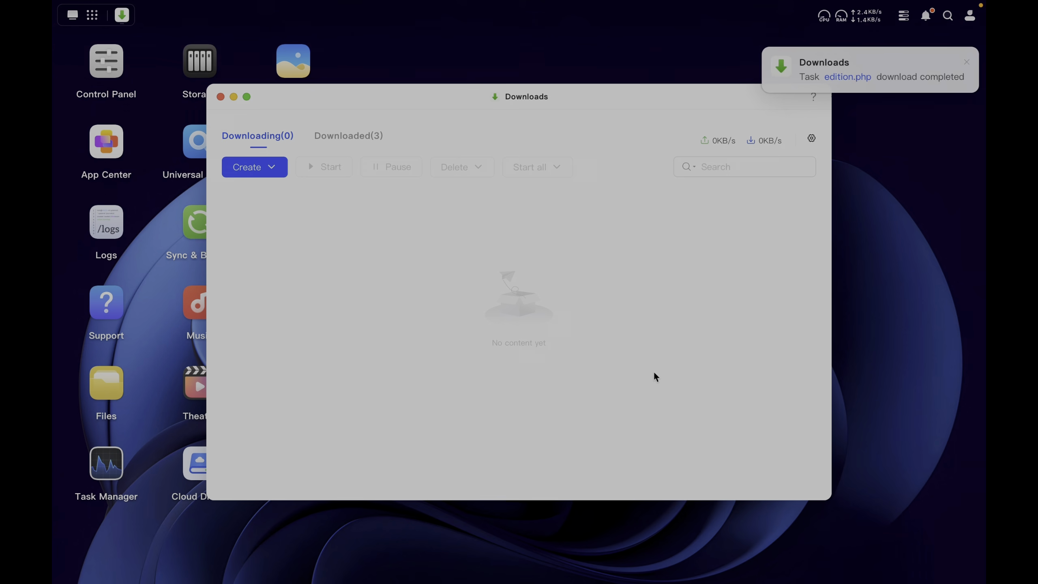
click(264, 175)
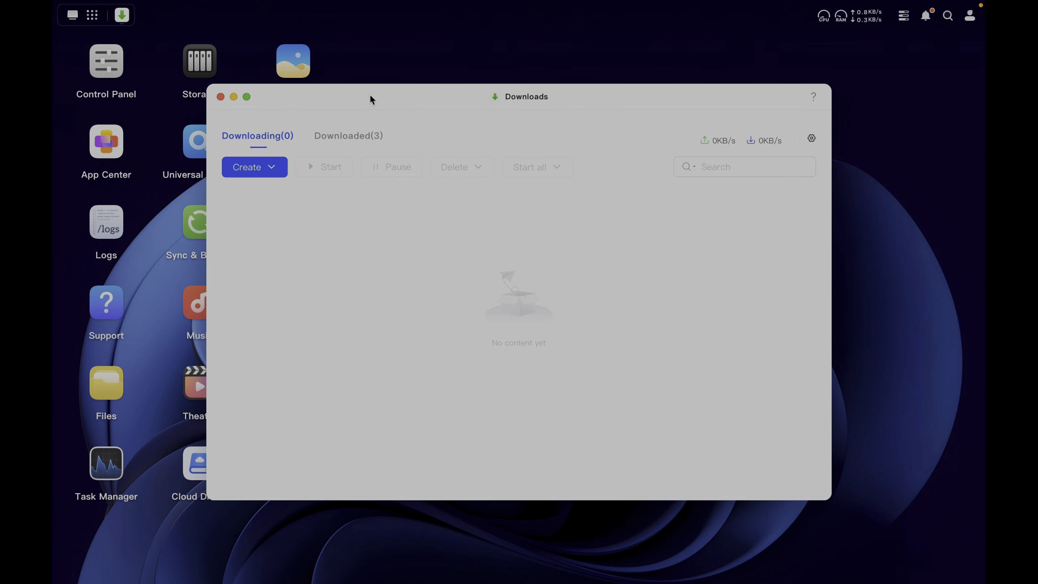
- Return to the Linux Mint site and open the download page of the 22.1 MATE Edition
mouse_move(376, 3)
click(610, 61)
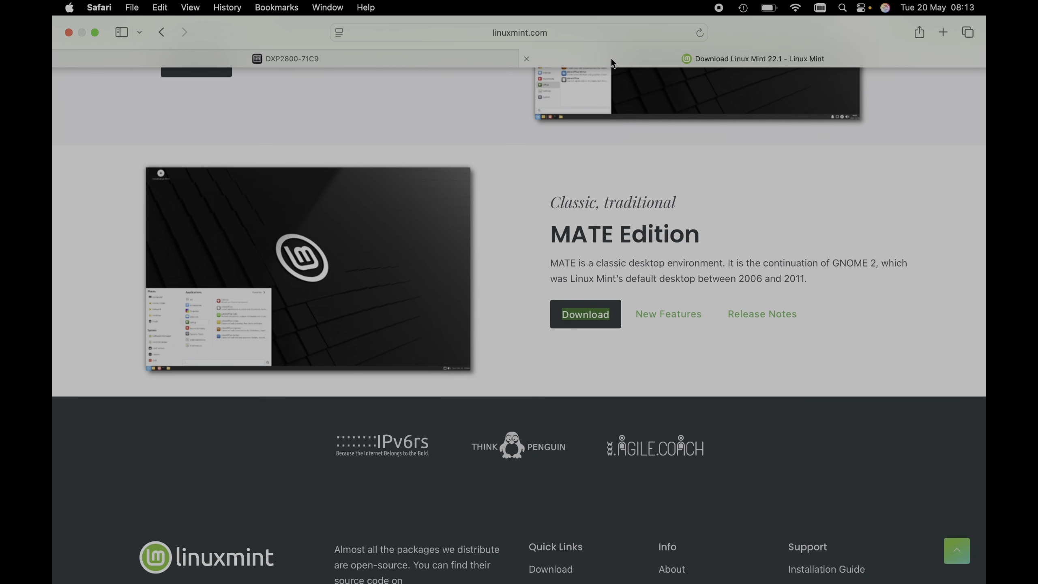
click(585, 321)
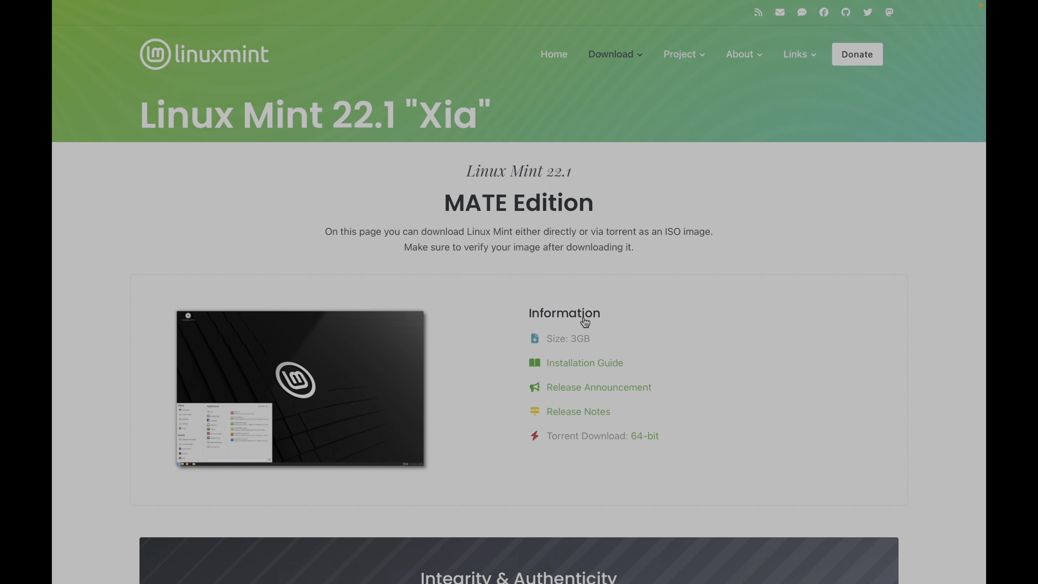
- Start downloading the MATE Edition ISO from the TeraSwitch mirror in the USA, allowing downloads from linuxmint.com
scroll(487, 342, down, 5)
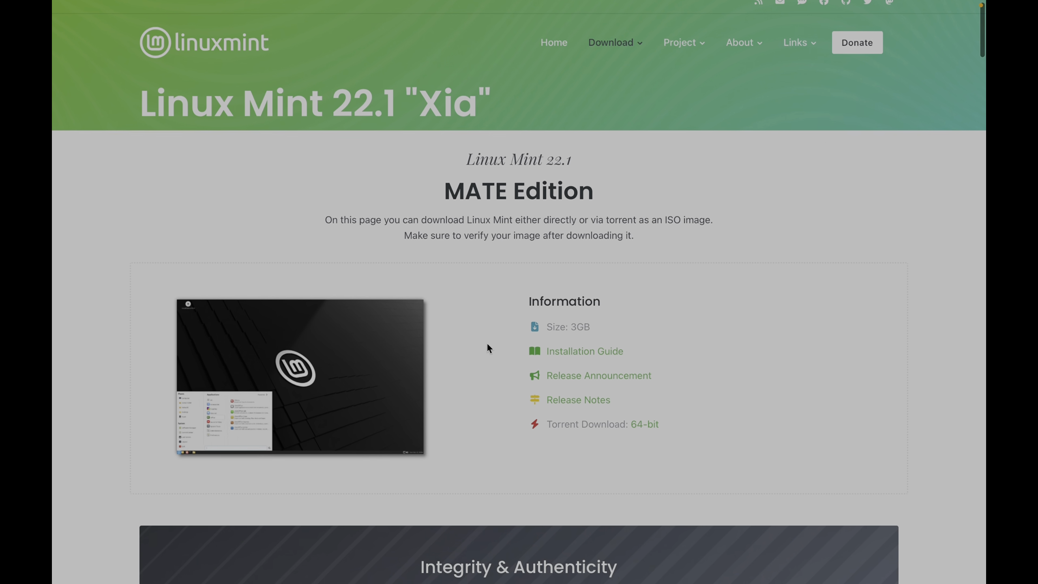
scroll(487, 342, down, 1)
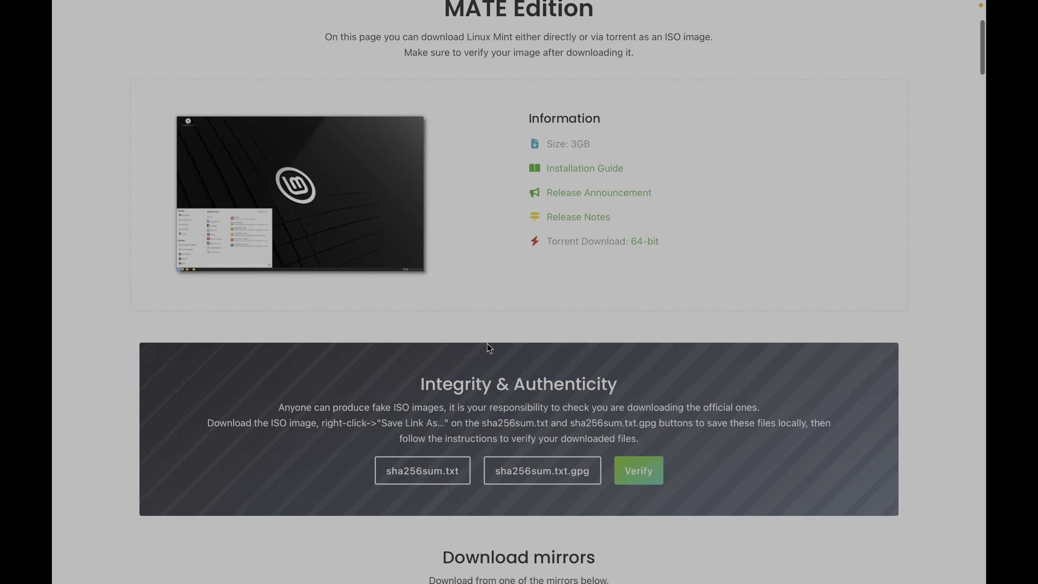
scroll(486, 342, up, 1)
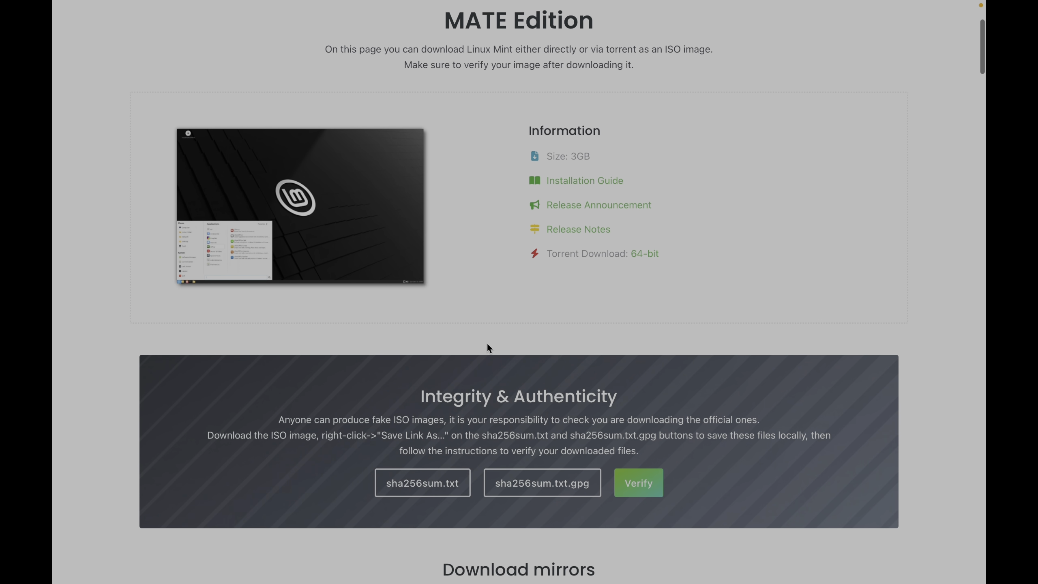
scroll(488, 344, down, 2)
scroll(488, 347, down, 20)
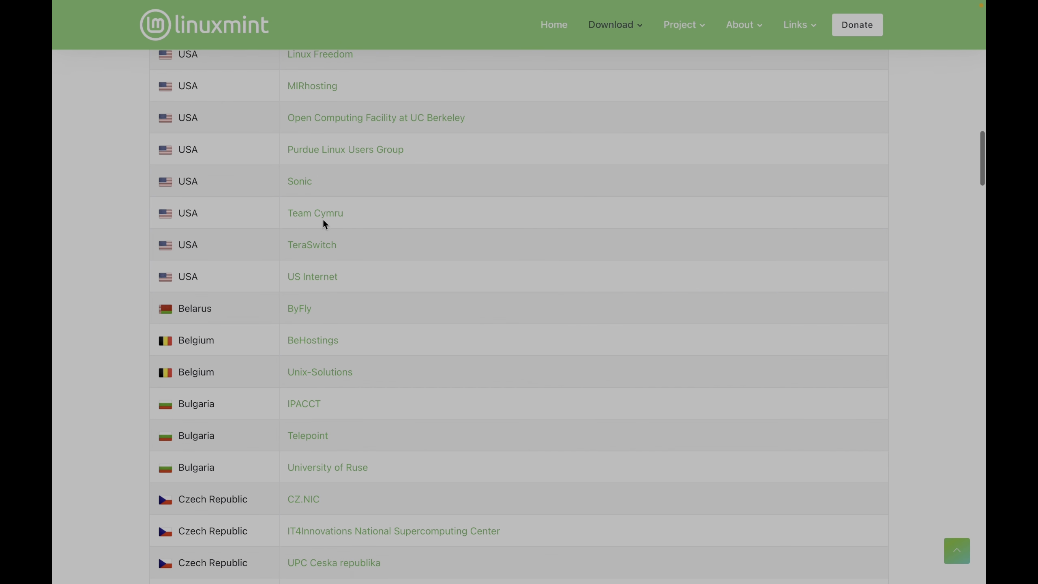
click(333, 245)
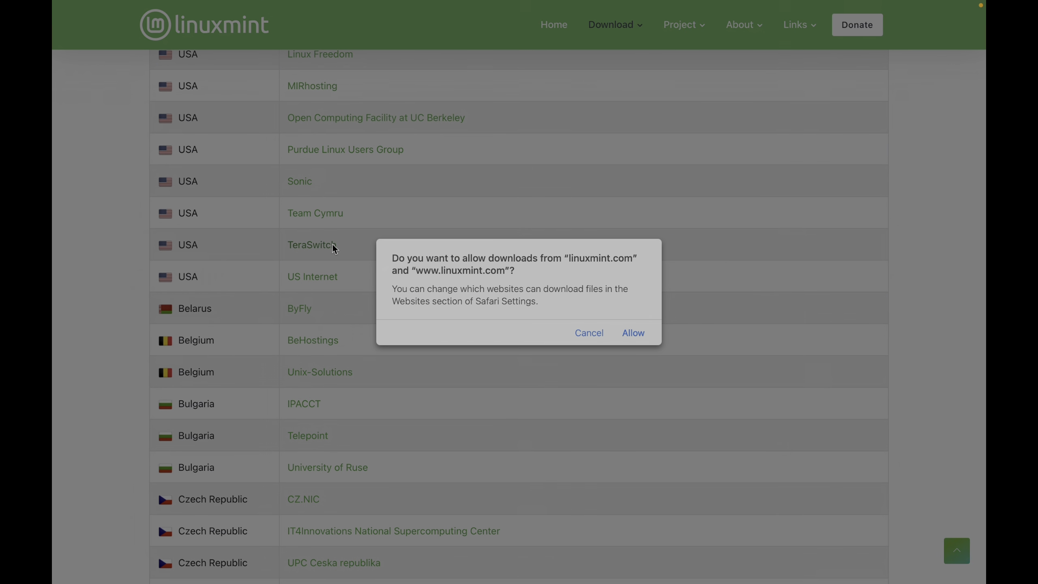
click(634, 333)
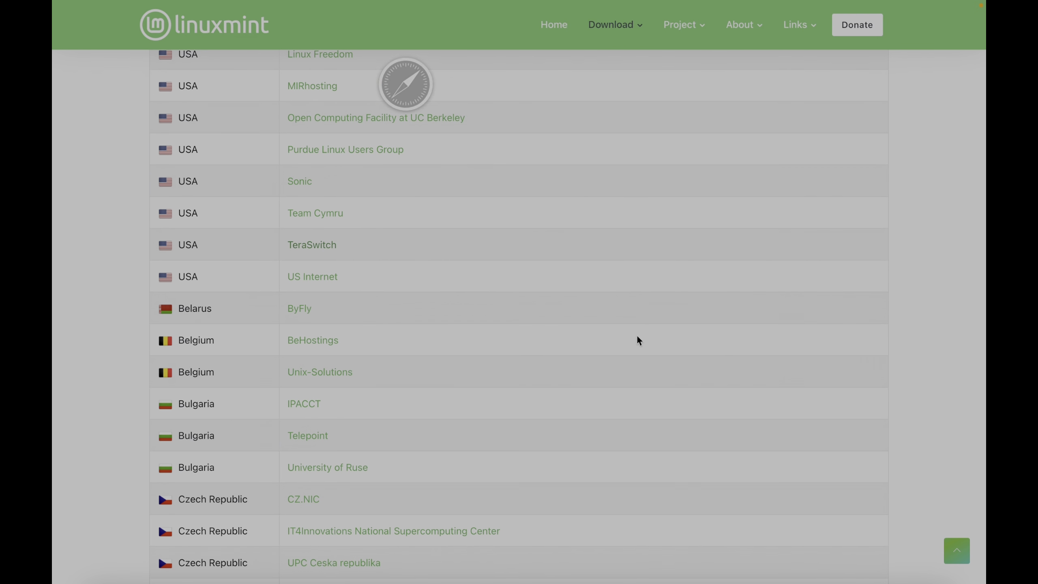
- Copy the TeraSwitch mirror's link and create a NAS Downloads task from it, saving to Shared Folder/Downloads
right_click(330, 247)
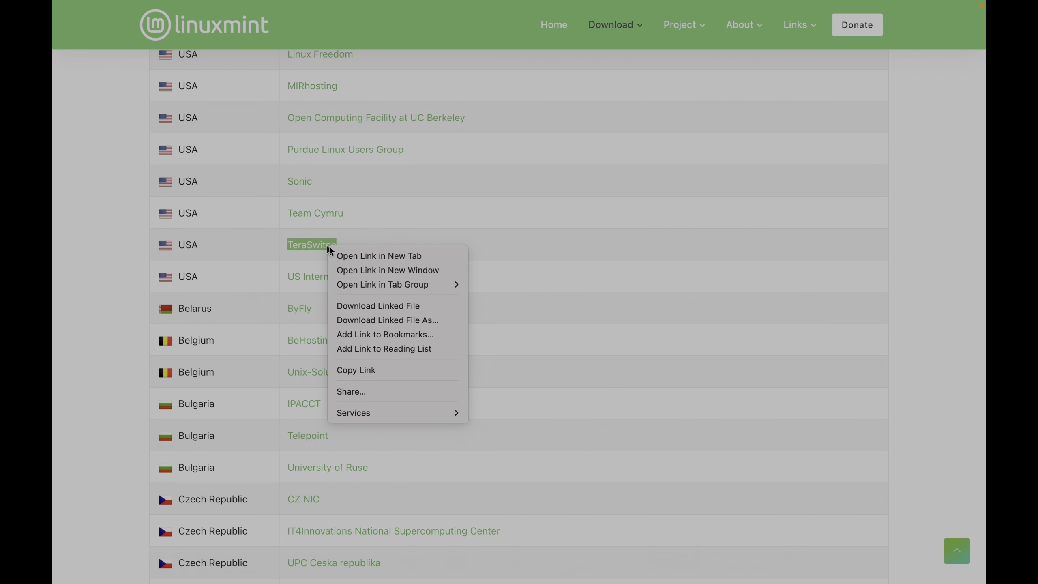
click(367, 368)
click(388, 61)
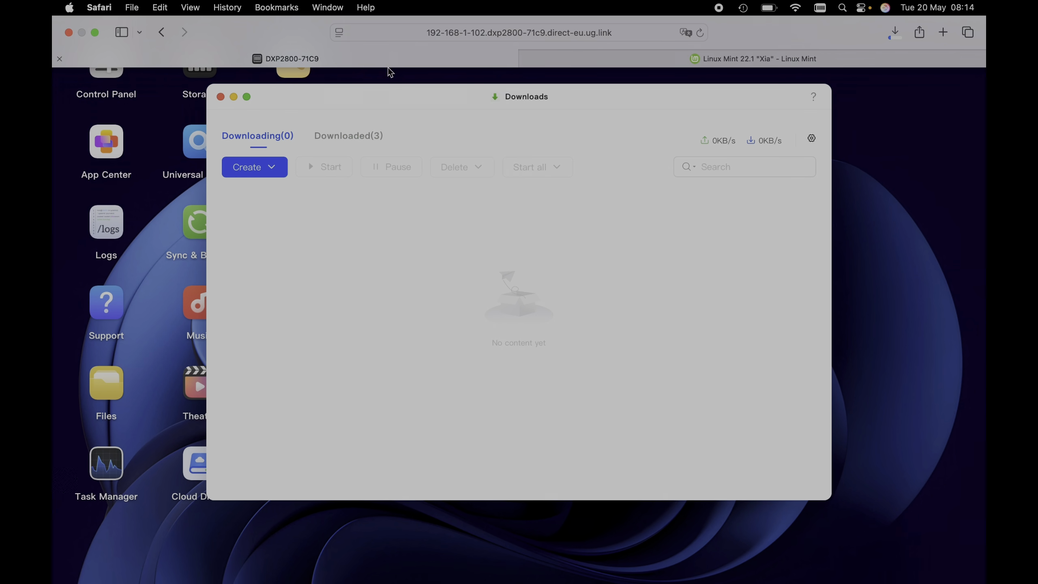
click(268, 168)
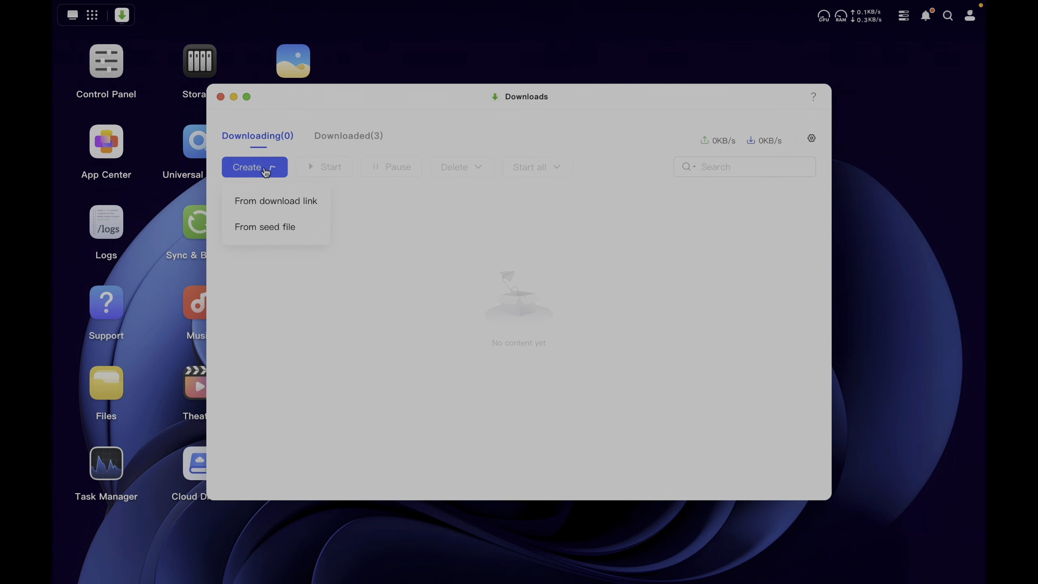
click(272, 201)
click(291, 204)
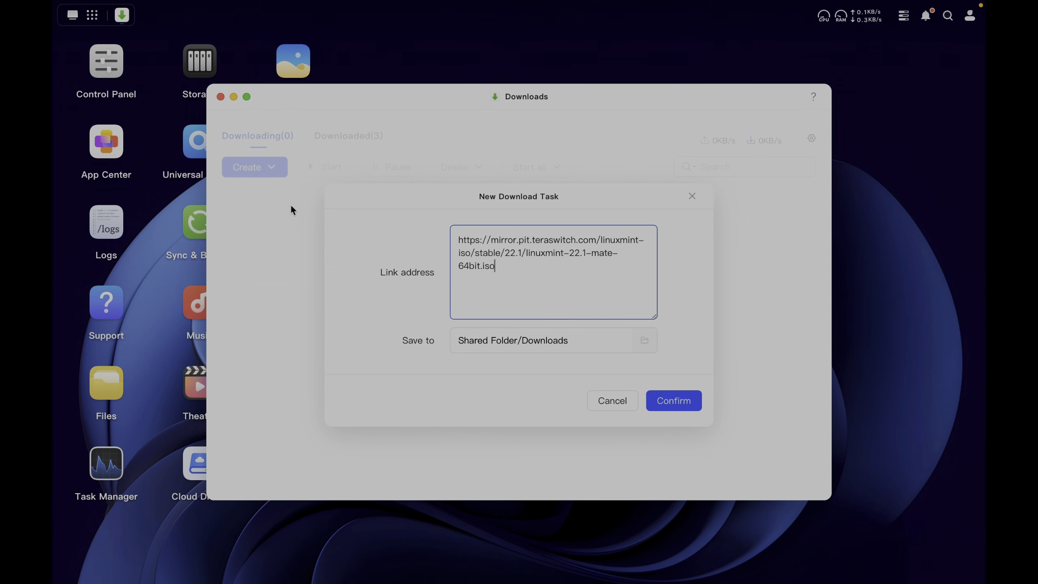
click(666, 400)
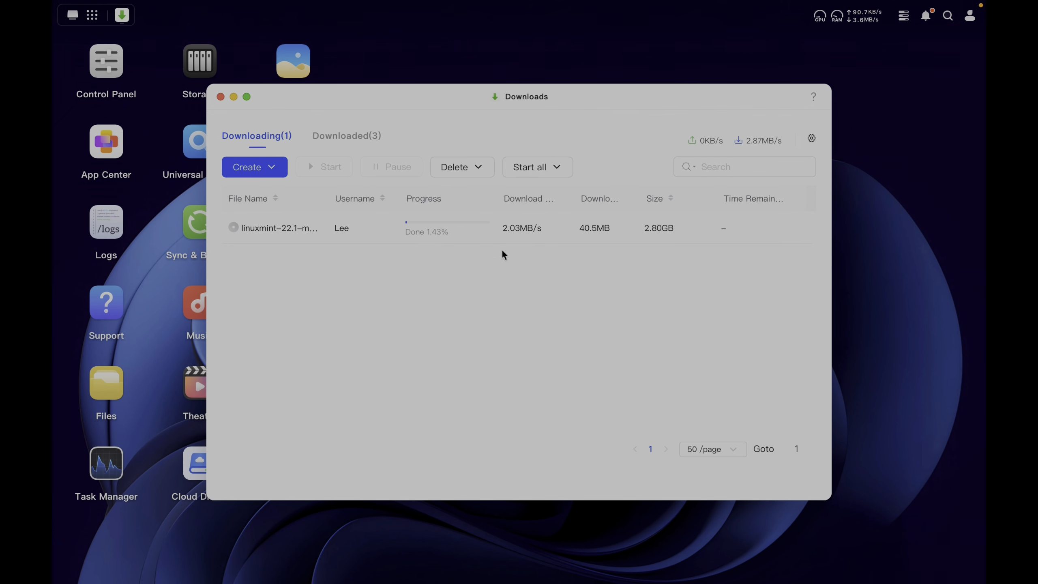
- Delete the edition.php task from the list of completed downloads
click(359, 144)
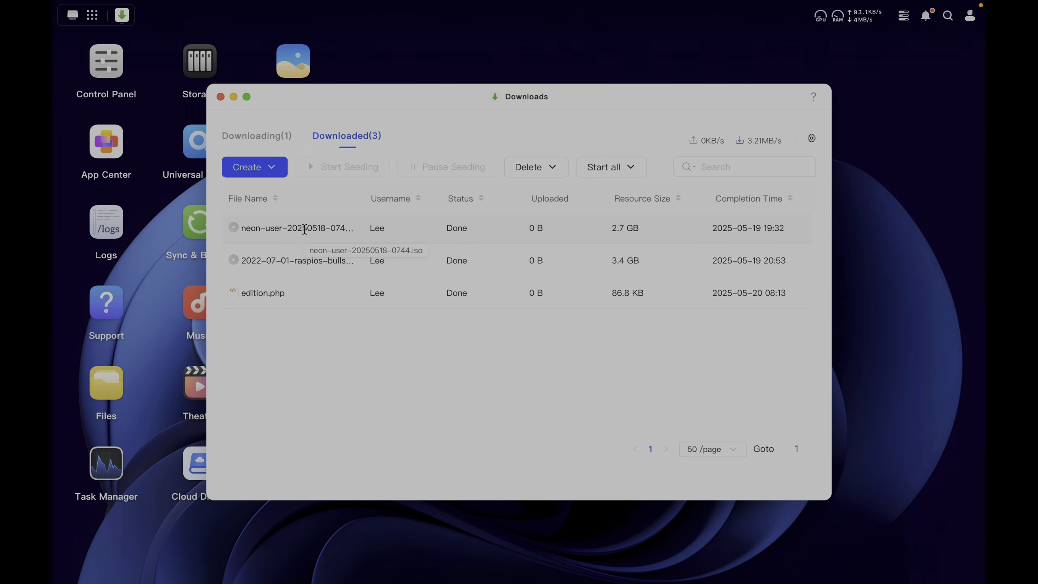
right_click(295, 303)
click(321, 370)
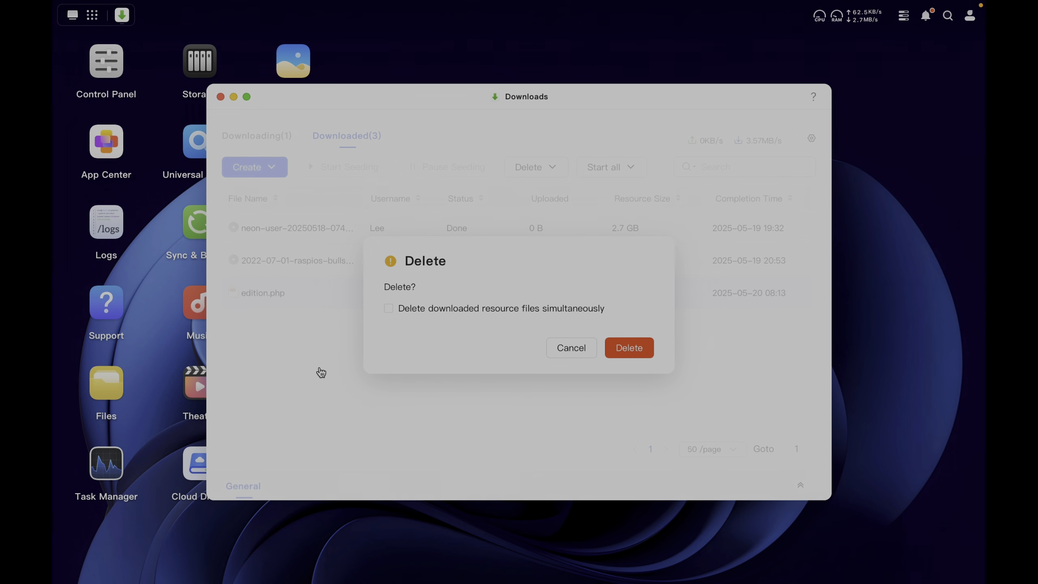
click(613, 347)
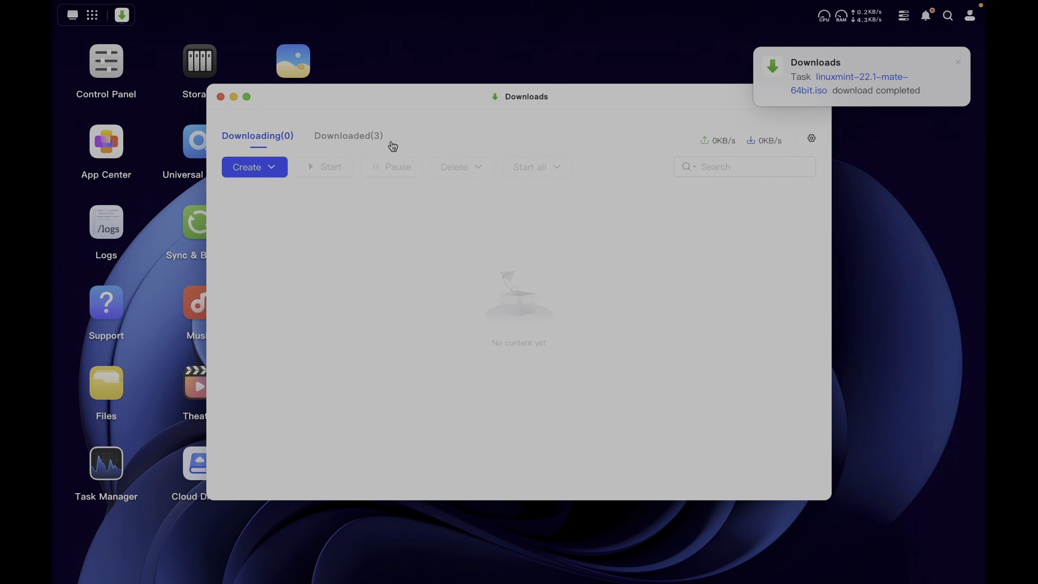
- Close Downloads and start creating a new virtual machine manually in the NAS Virtual Machine app
click(221, 97)
click(302, 220)
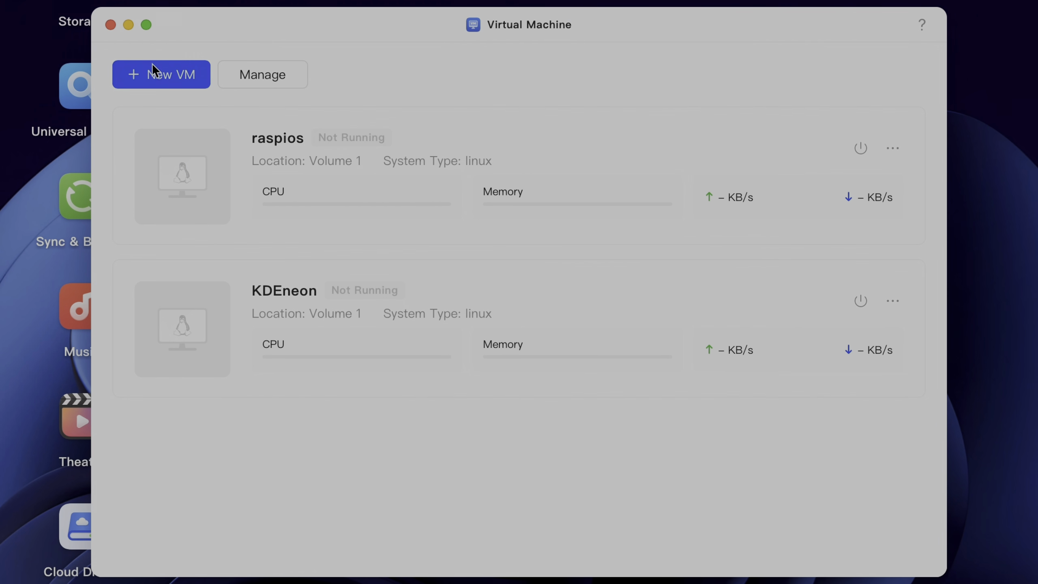
click(250, 127)
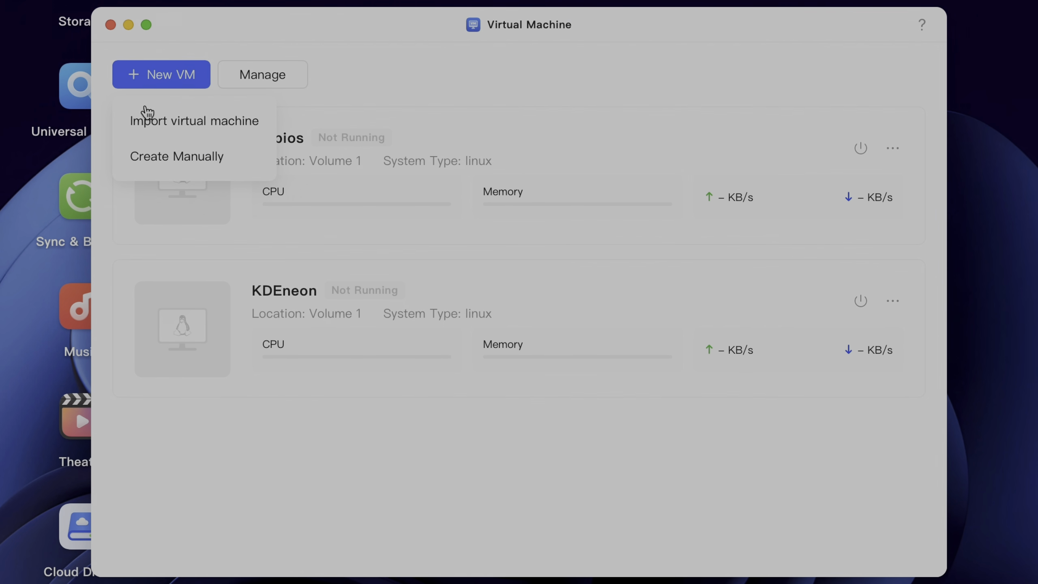
click(140, 155)
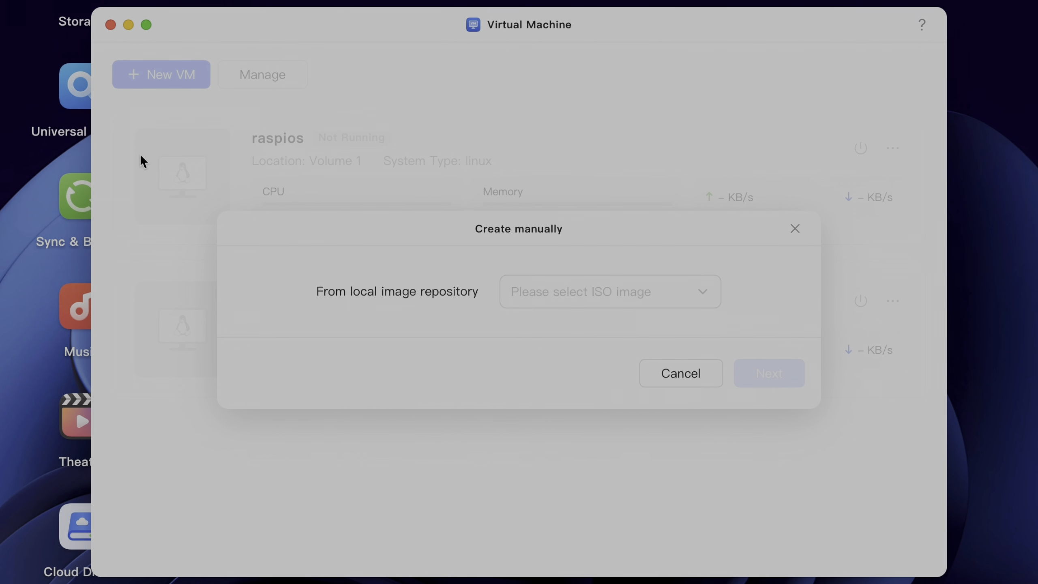
- Choose linuxmint-22.1-mate-64bit.iso from the NAS folder Shared Folder/Downloads as a new image for the local image repository
click(613, 291)
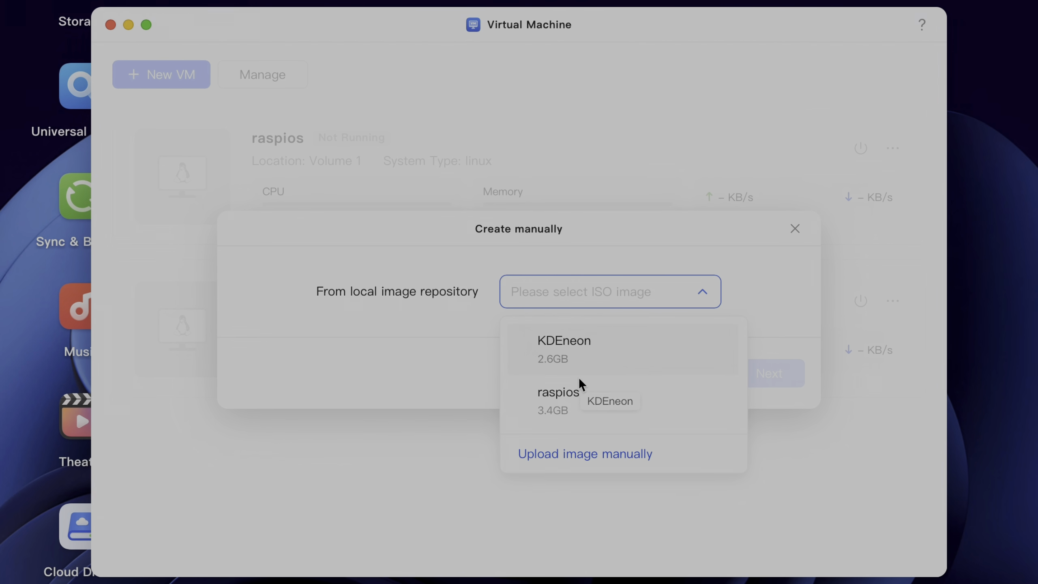
click(560, 456)
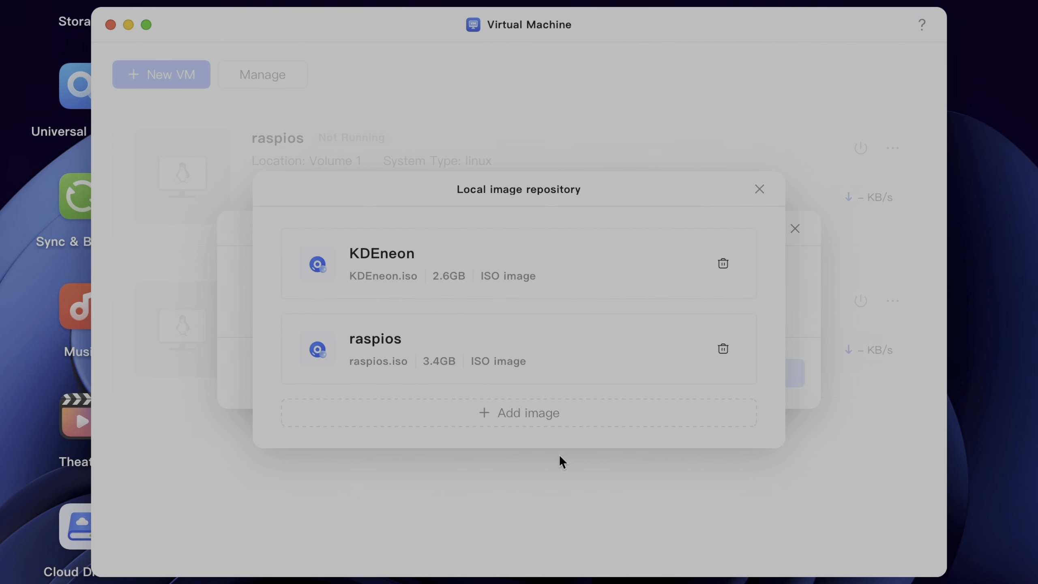
click(516, 412)
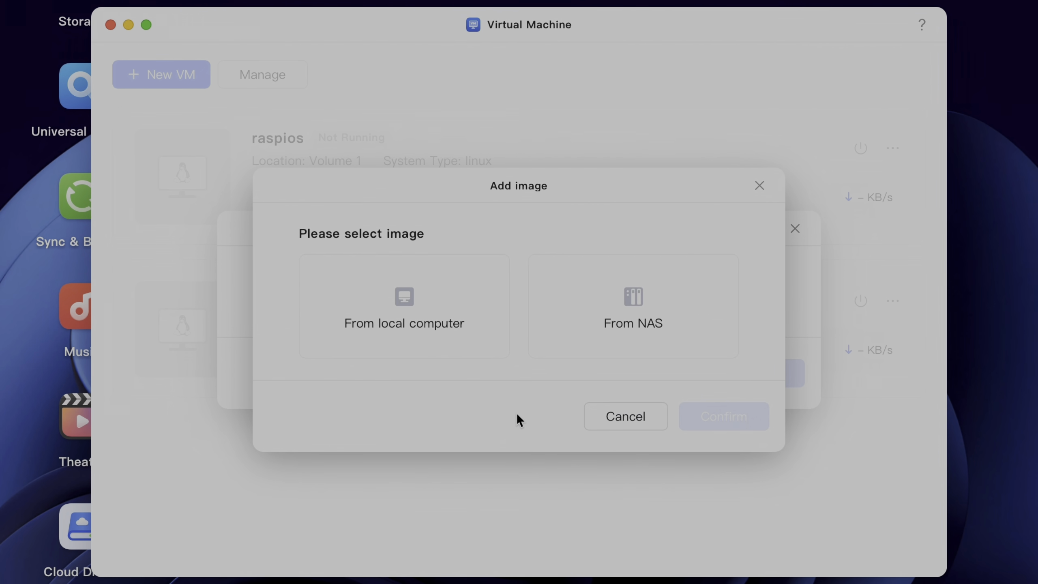
click(589, 317)
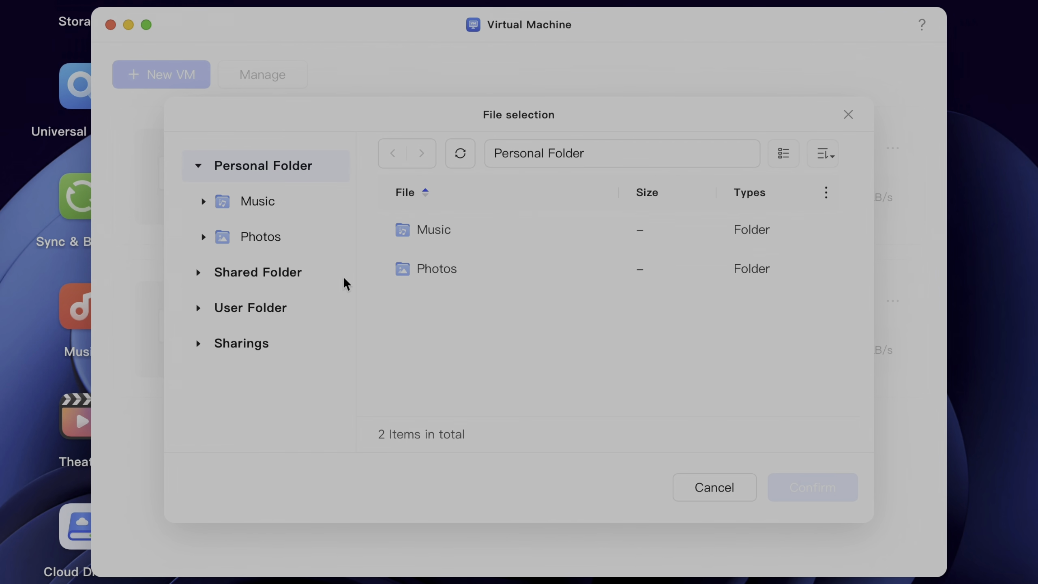
click(299, 276)
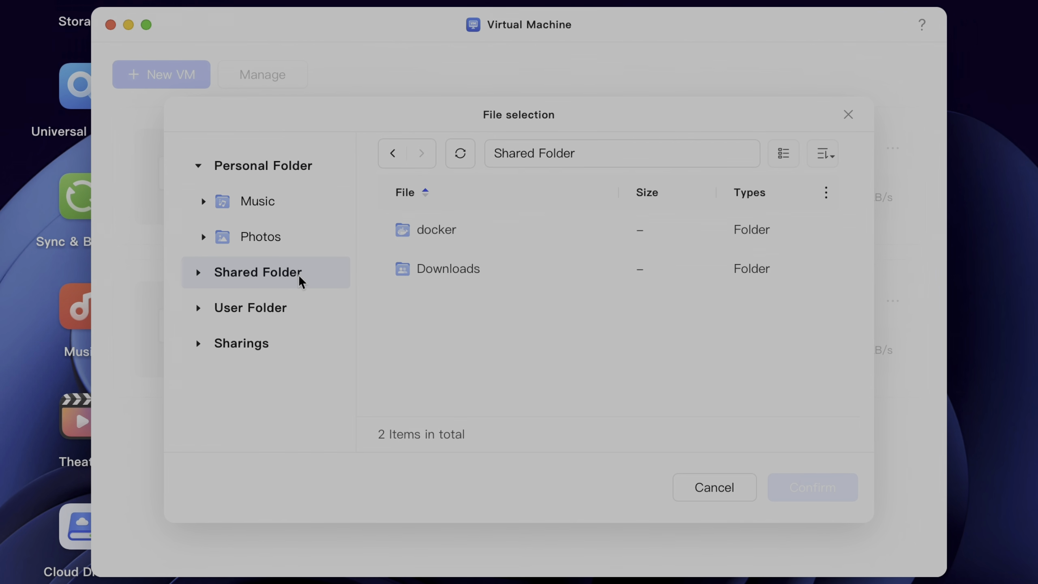
click(423, 275)
double_click(423, 274)
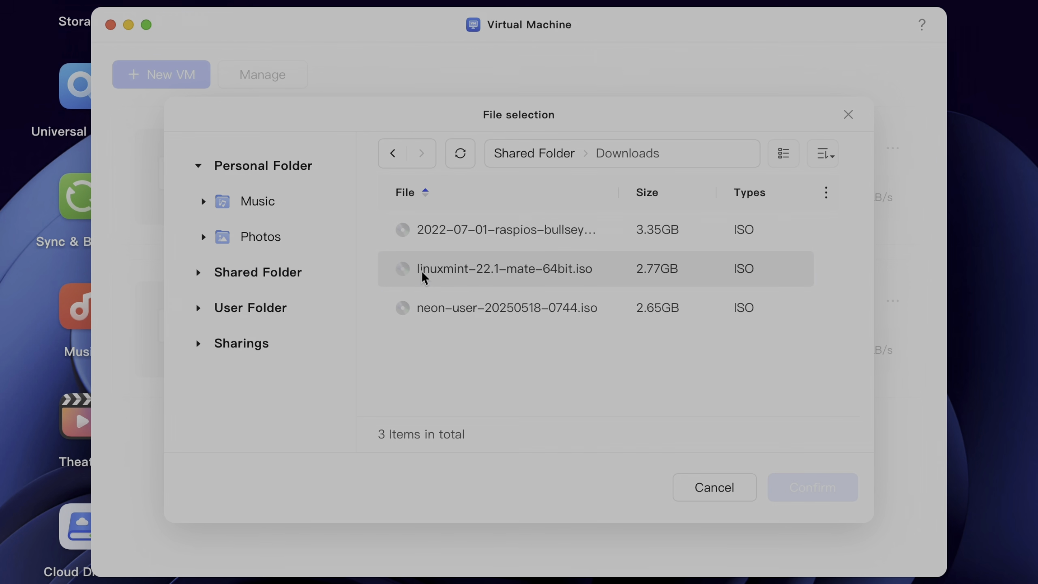
click(478, 269)
click(788, 487)
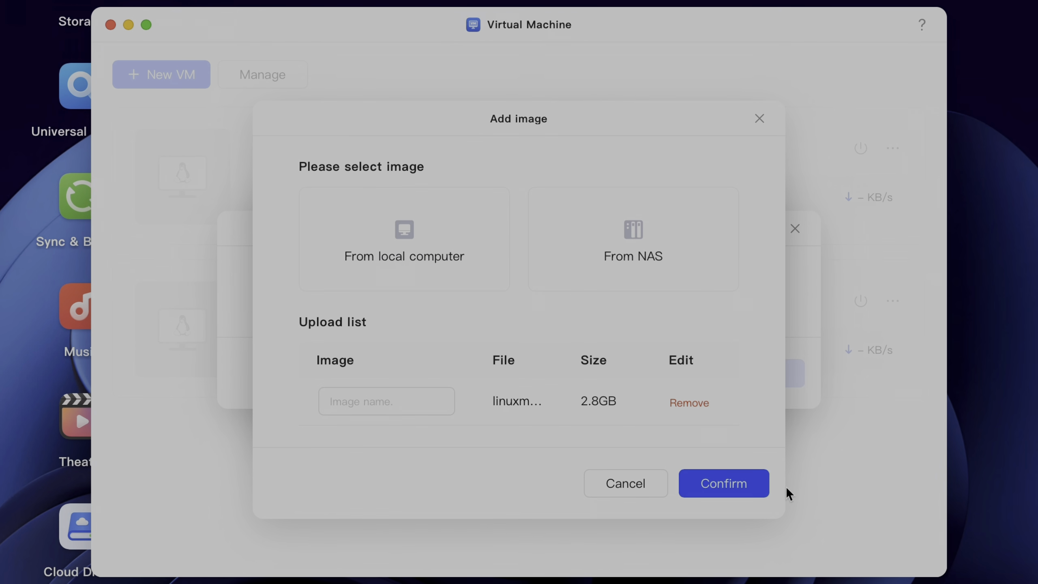
- Name the image Mint, import it and close the local image repository
click(431, 393)
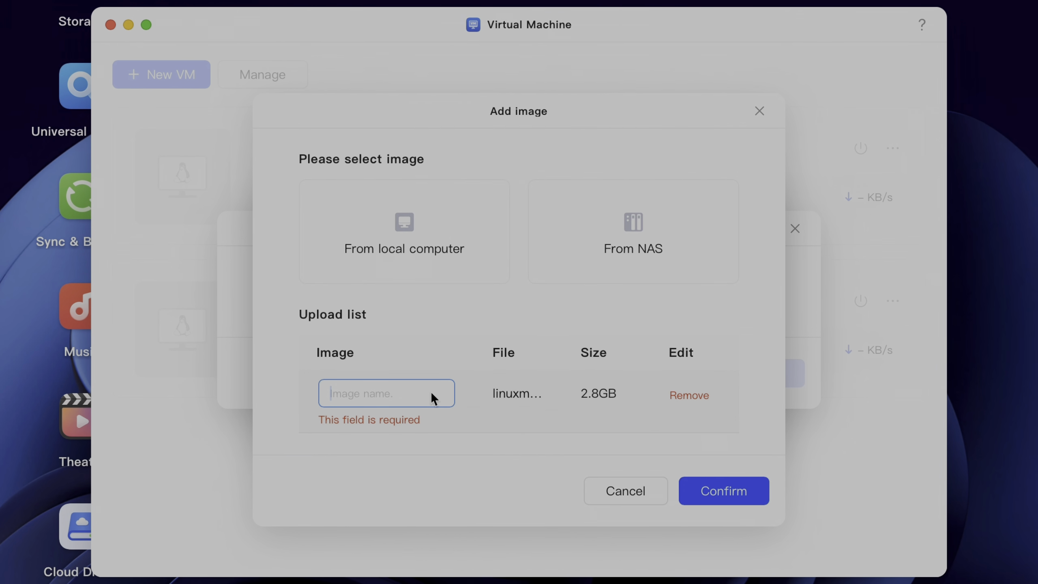
text(Mint)
click(700, 487)
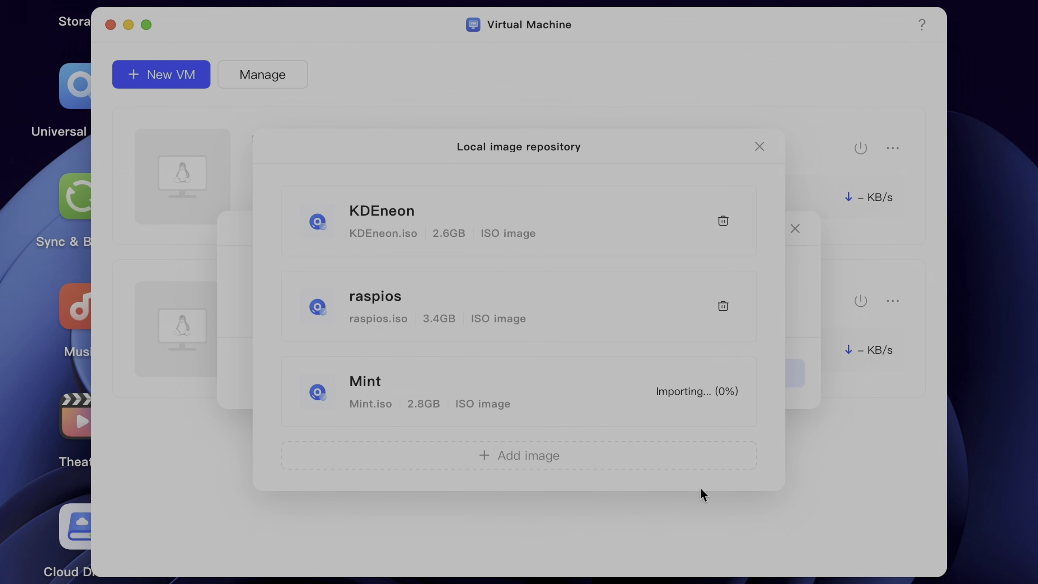
mouse_move(700, 412)
click(759, 148)
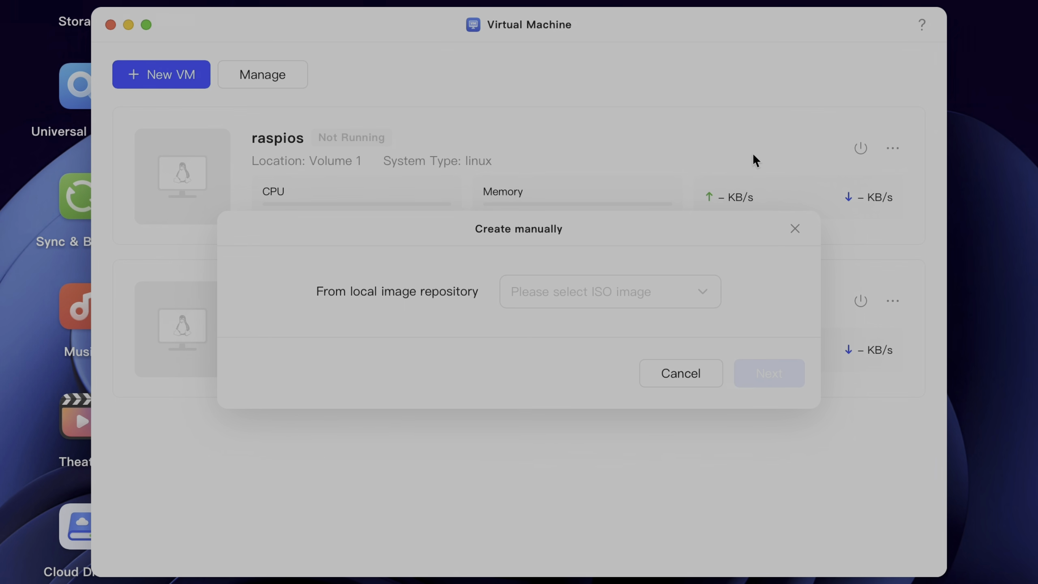
- Select the Mint image for the new virtual machine and store its data on Volume 1
click(681, 291)
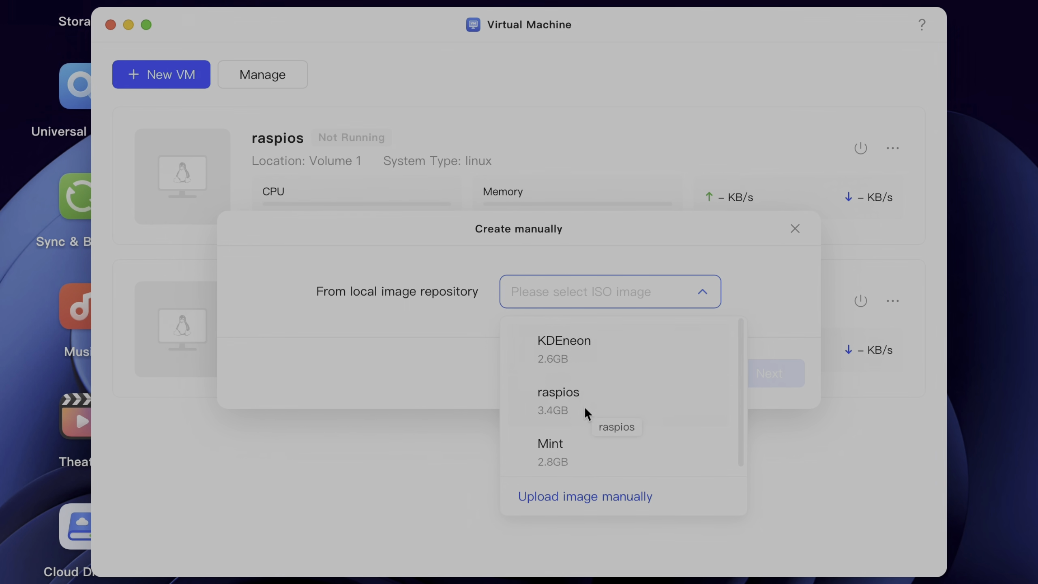
click(561, 440)
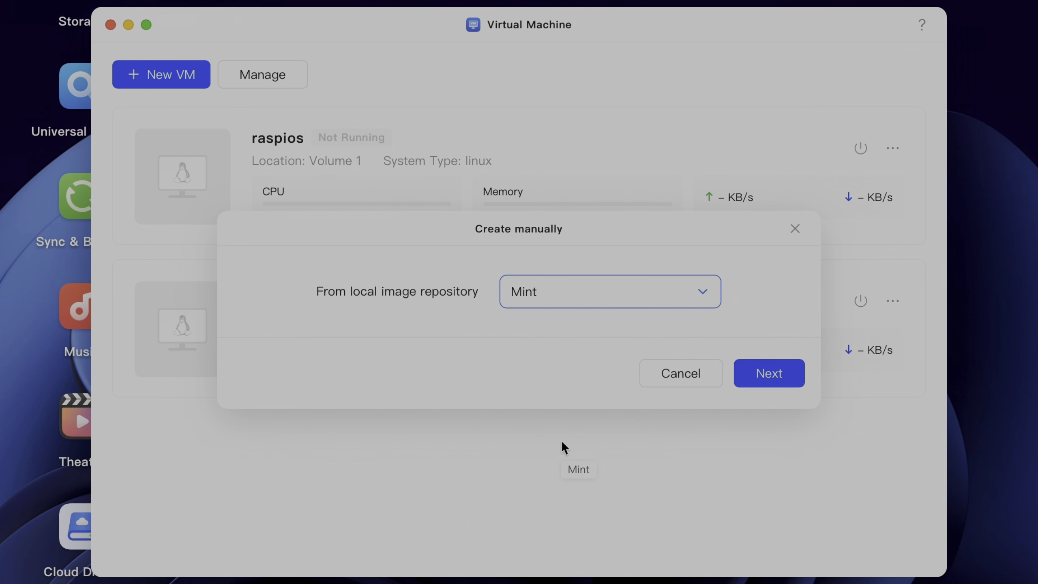
click(762, 370)
click(761, 306)
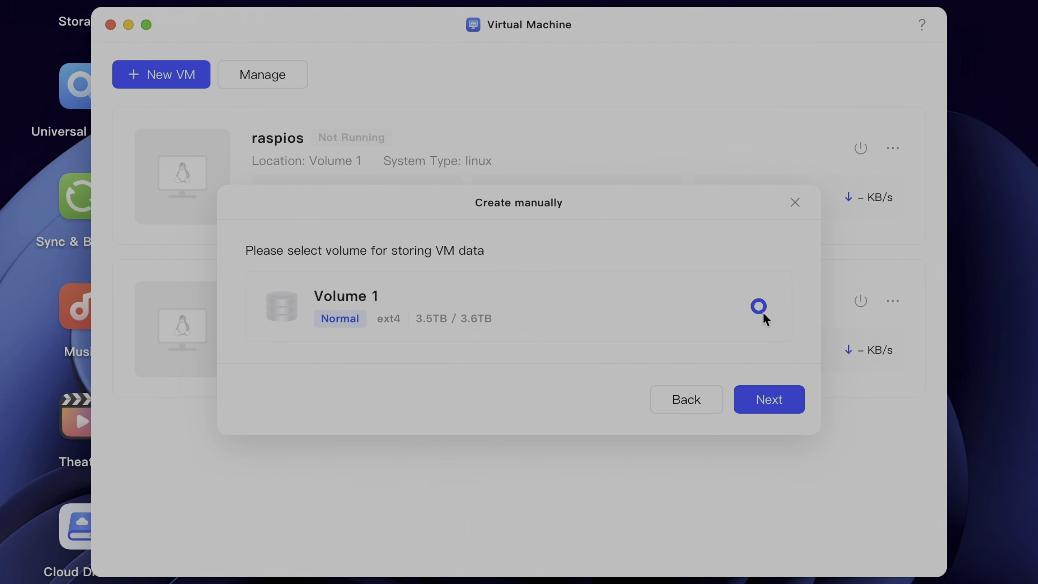
click(773, 399)
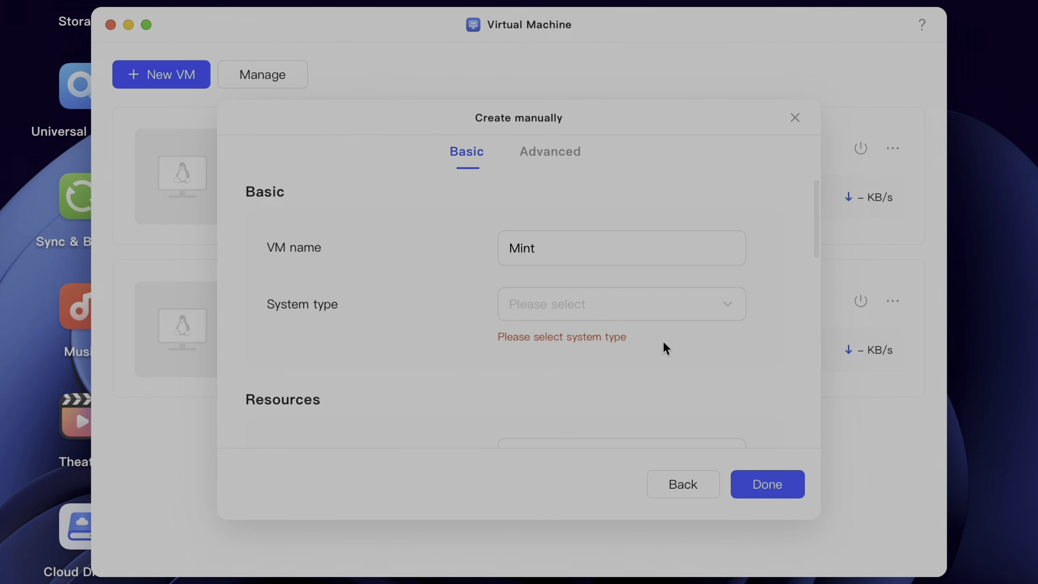
- Set the Mint virtual machine's system type to Linux
click(626, 311)
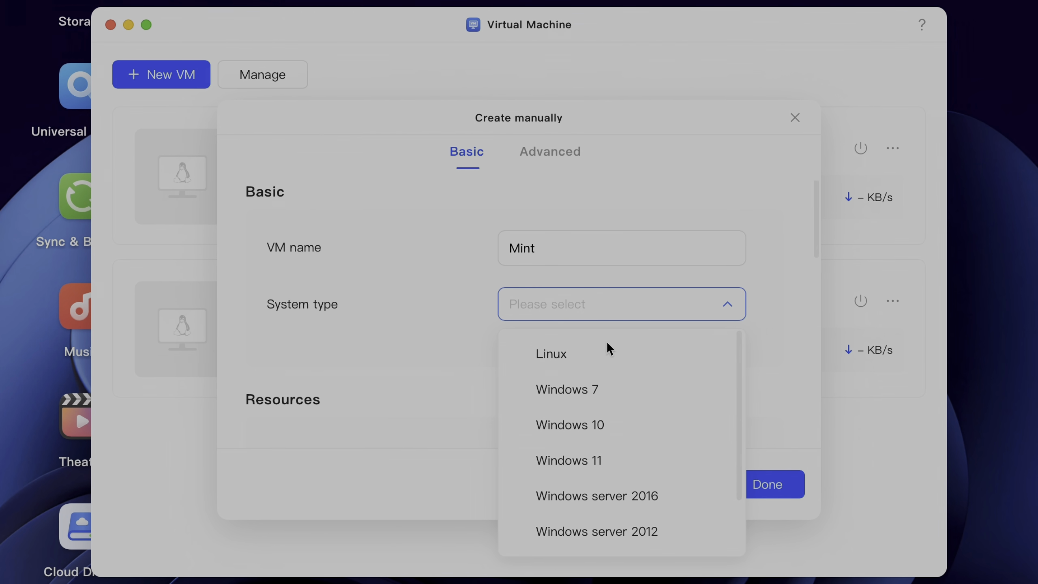
scroll(605, 466, down, 3)
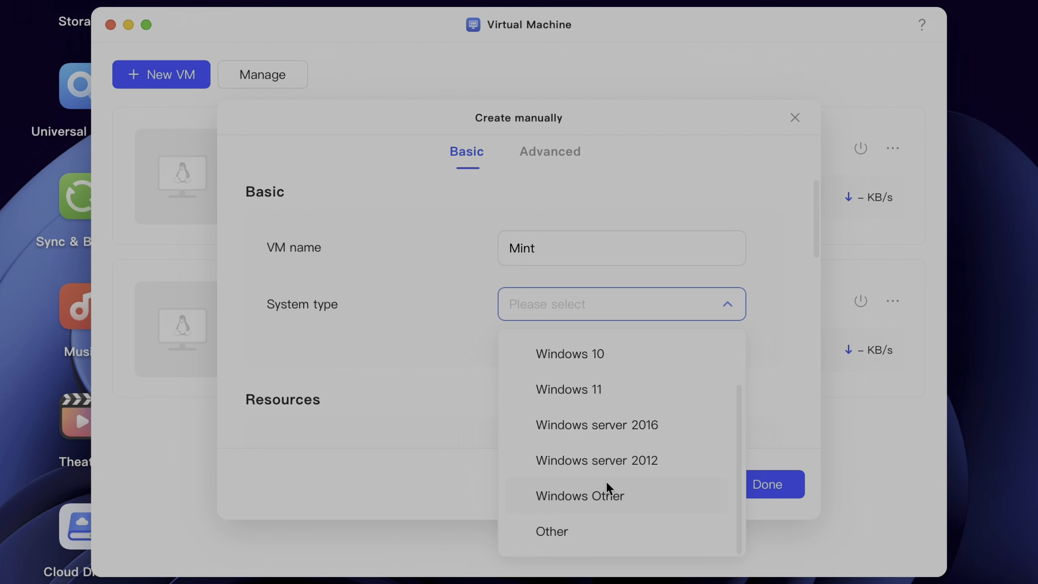
scroll(739, 368, up, 2)
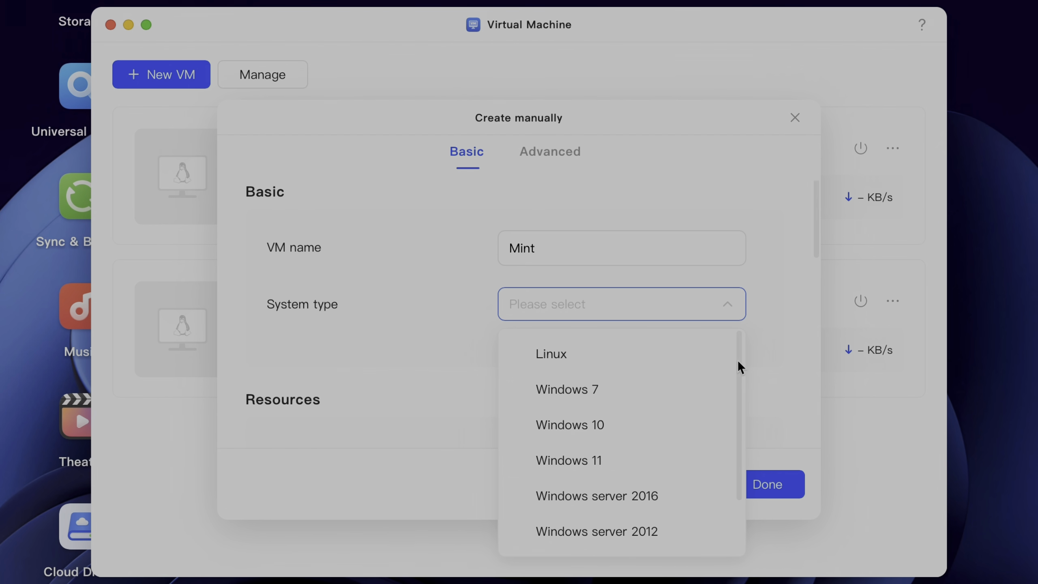
click(599, 359)
- Assign 4 CPU cores and 4 GB of memory to the Mint virtual machine
scroll(569, 410, down, 5)
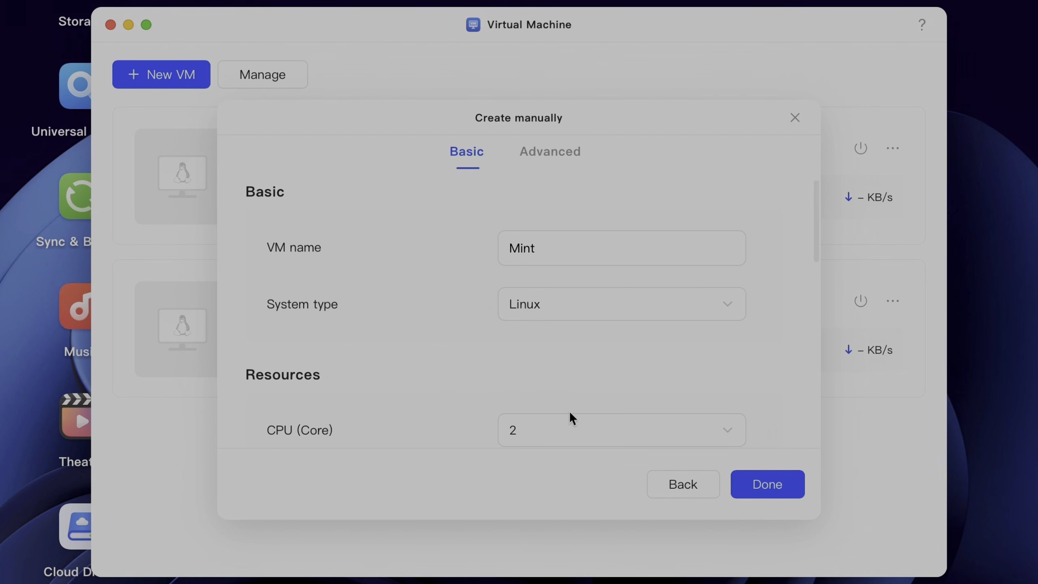
click(640, 299)
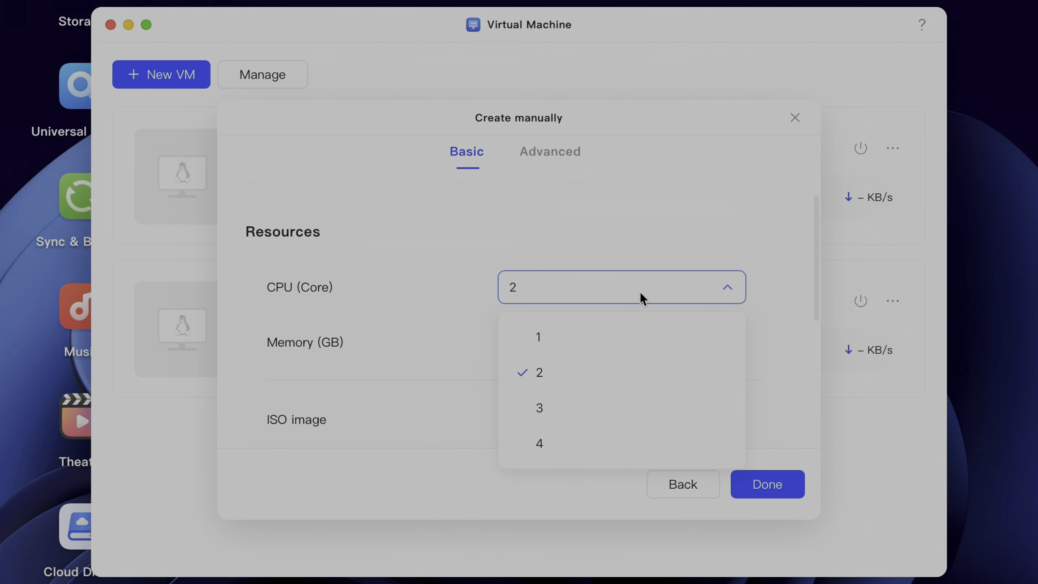
click(562, 432)
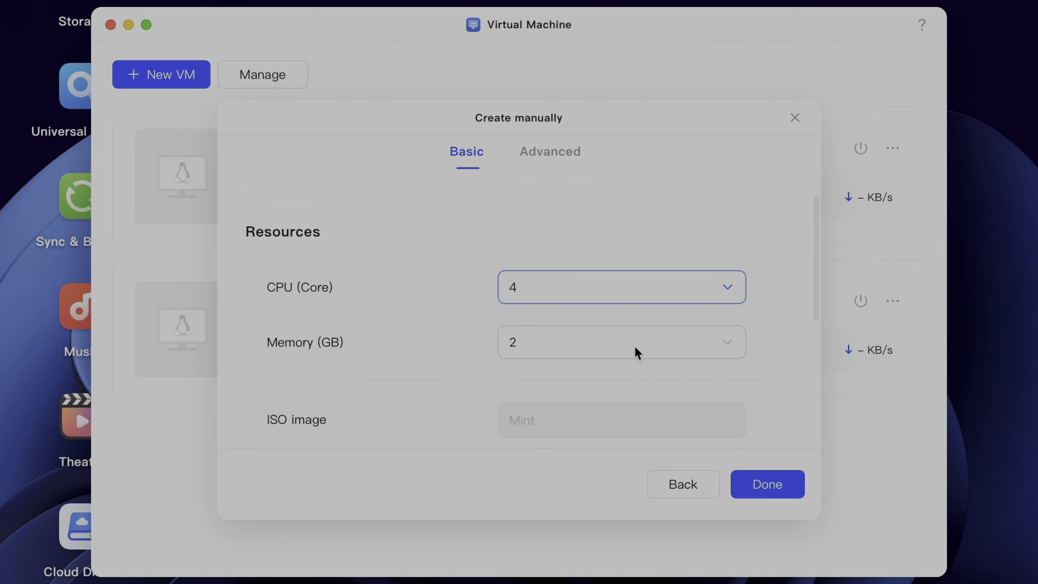
click(647, 344)
click(539, 497)
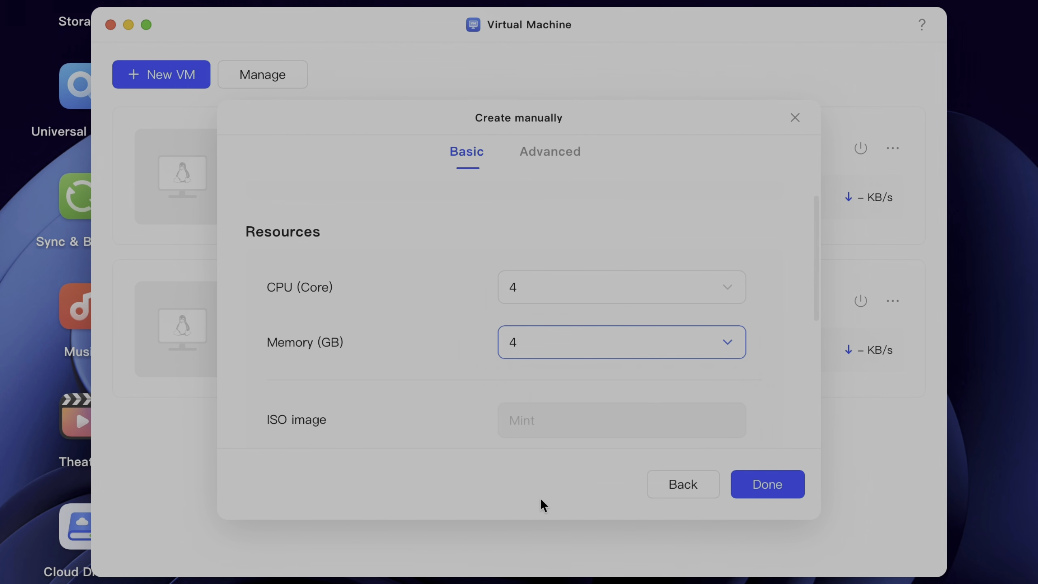
- Keep the 20 GB virtio disk and the virtio bridged network for the Mint virtual machine and finish creating it
scroll(625, 364, down, 5)
scroll(454, 289, up, 4)
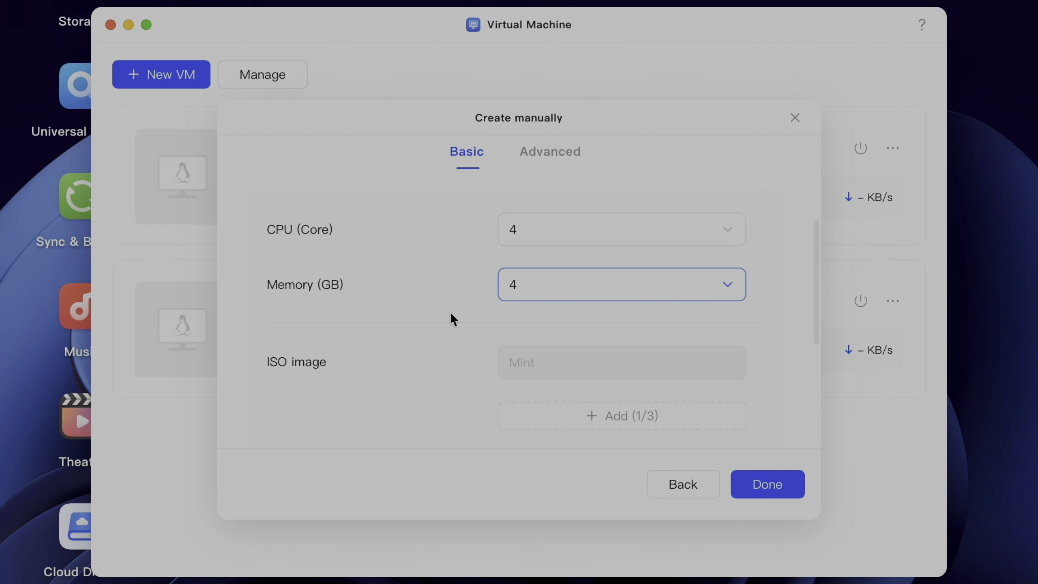
scroll(565, 317, down, 1)
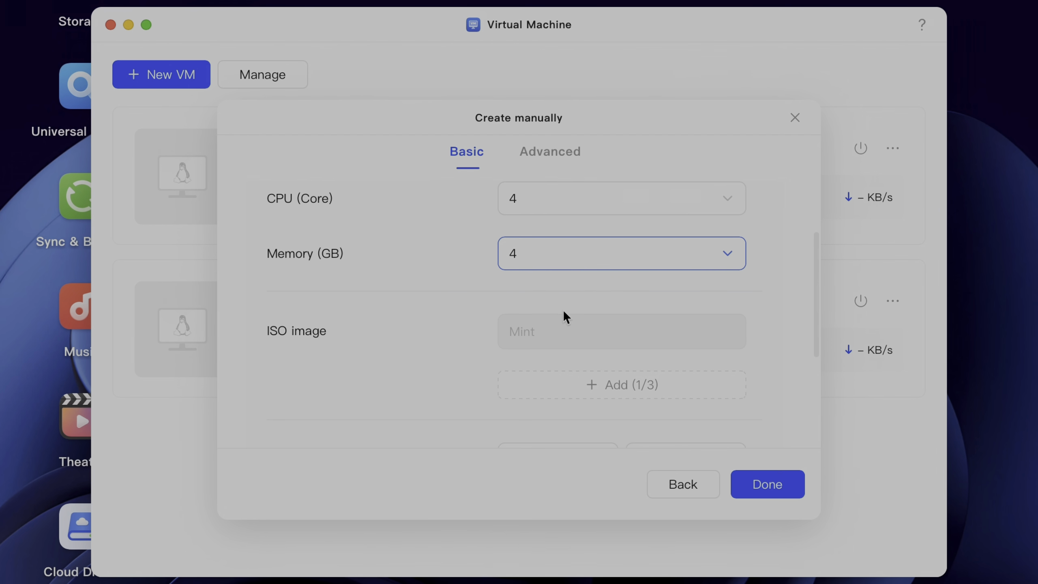
scroll(564, 312, down, 5)
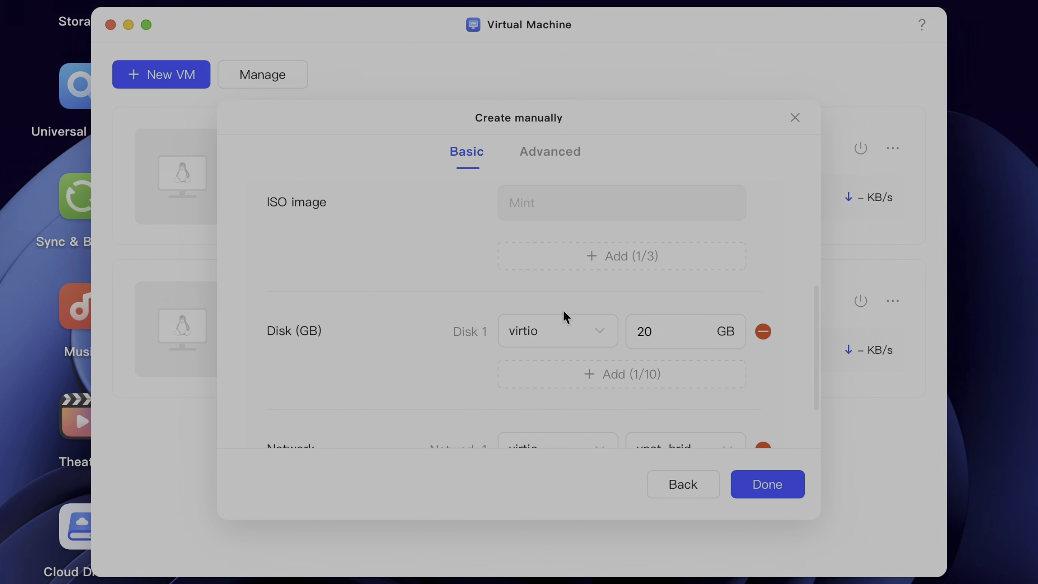
scroll(563, 309, down, 1)
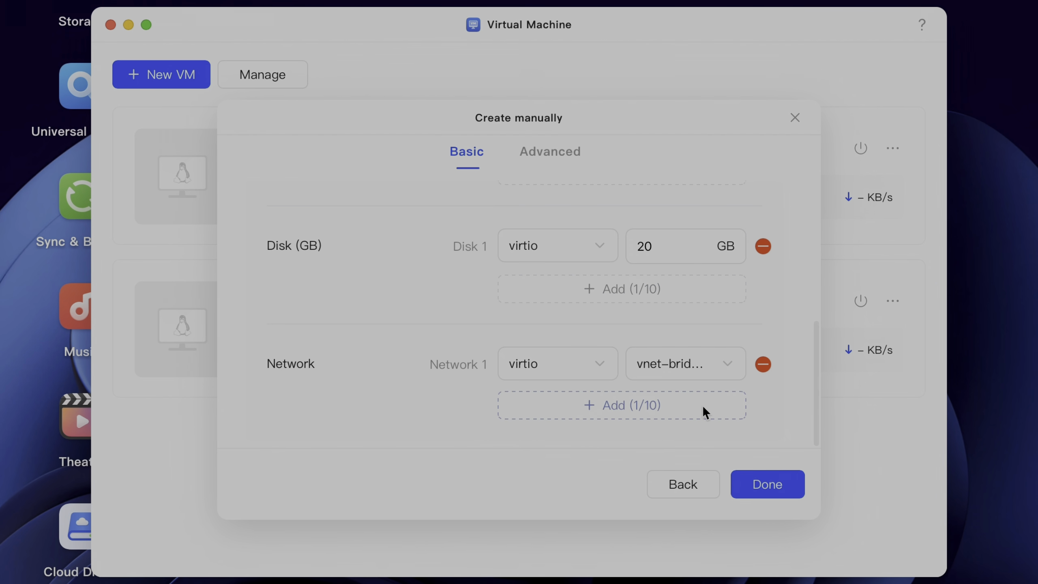
click(767, 484)
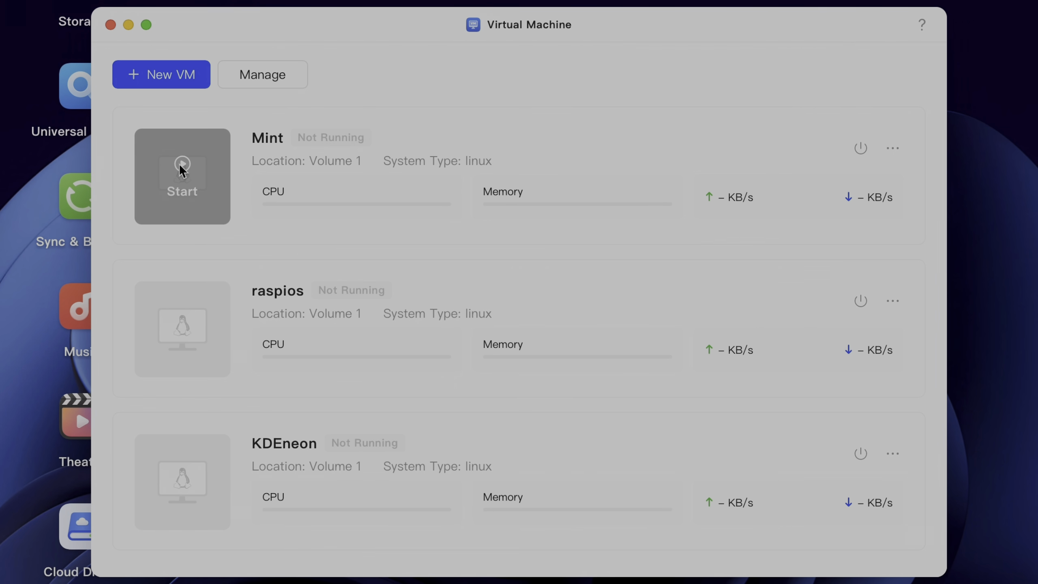
- Start the Mint virtual machine, open its display and boot it with the Start Linux Mint option
click(180, 166)
click(180, 166)
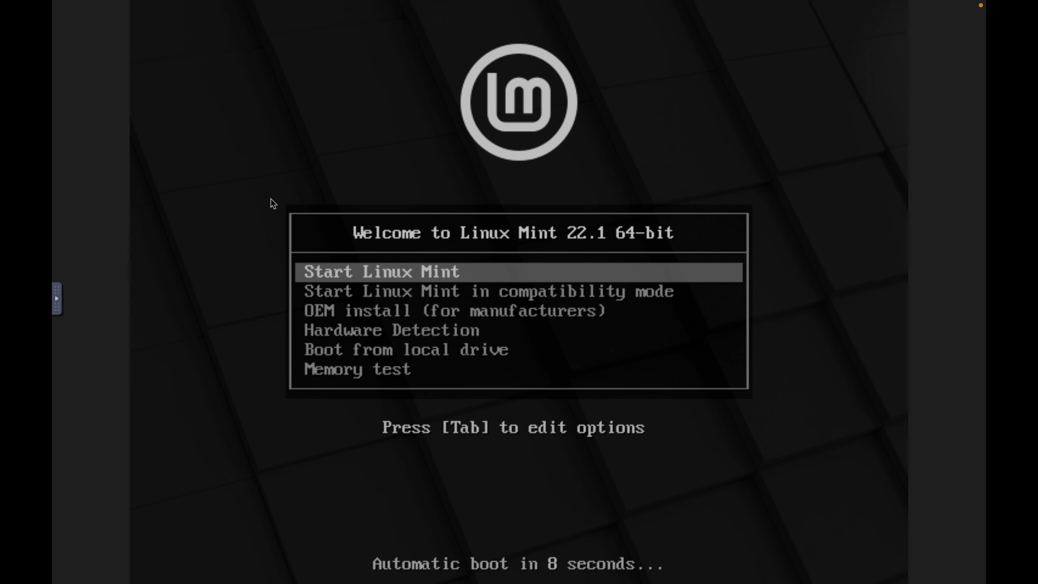
key(Down)
key(Up)
key(Down)
key(Down)
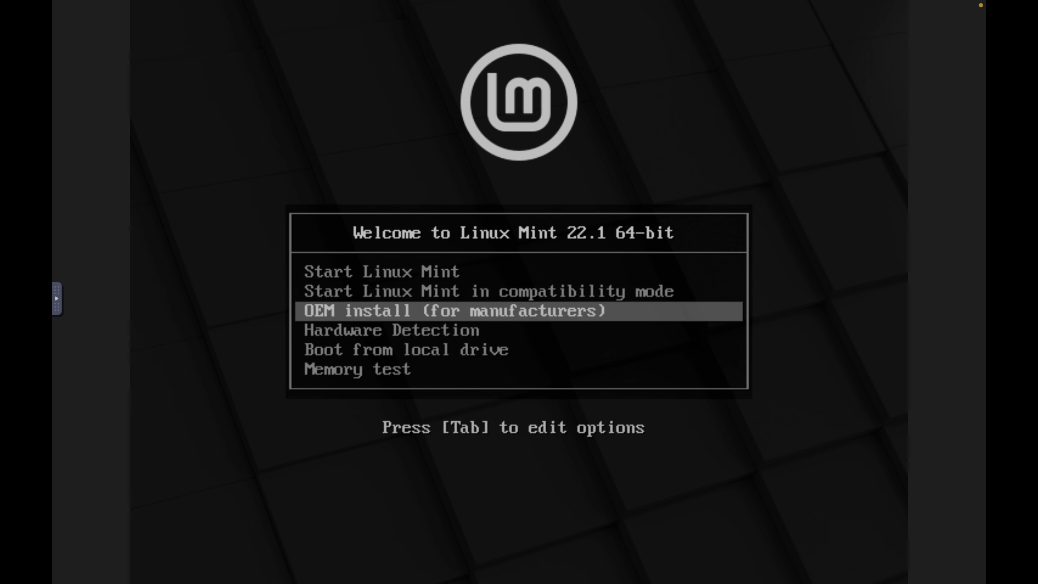
key(Down)
key(Down)
key(Up)
key(Up)
key(Up)
key(Up)
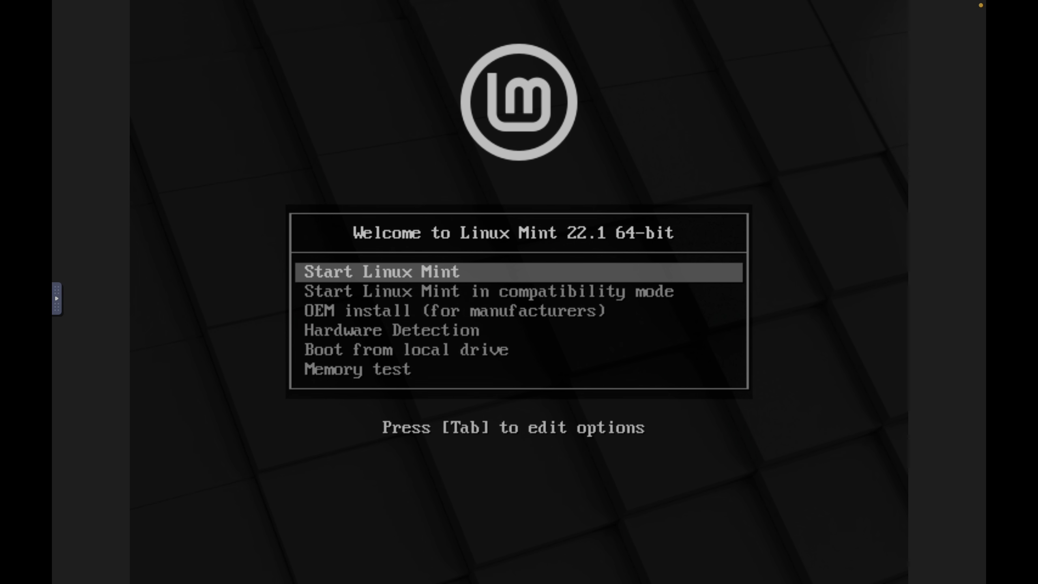
key(Return)
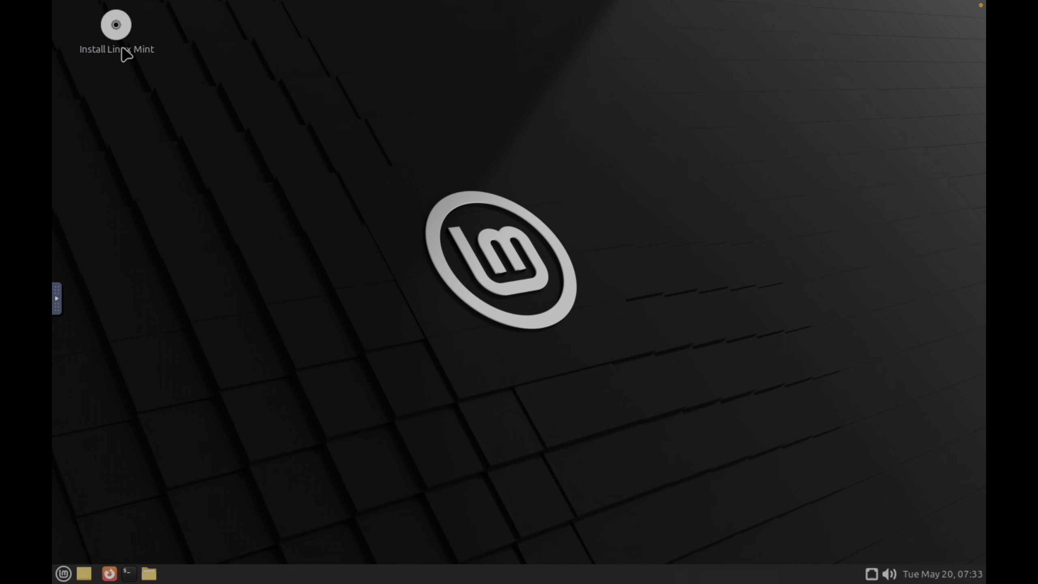
- View the live system's Home Folder and close its window again
click(64, 574)
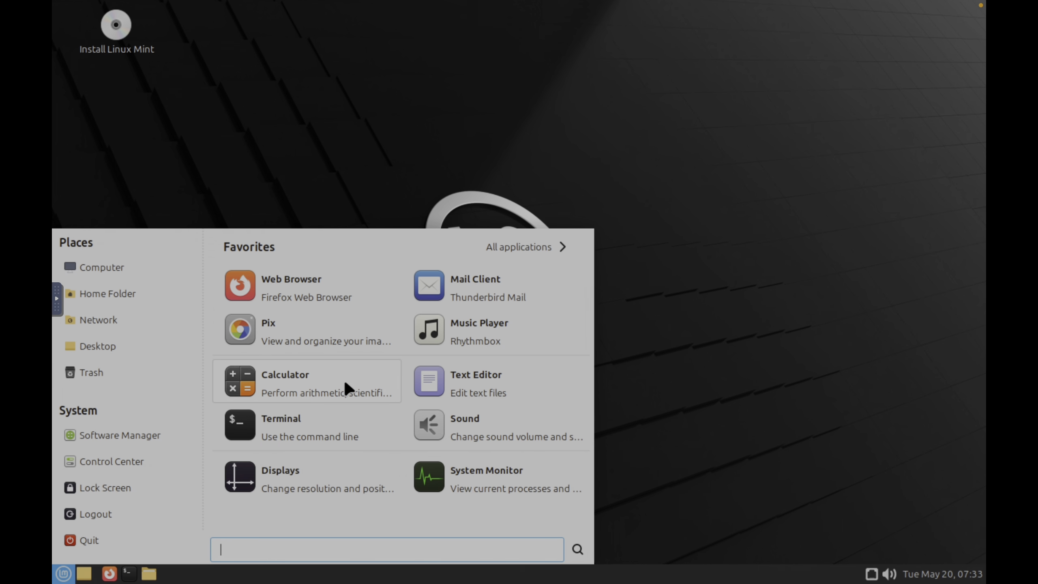
click(153, 305)
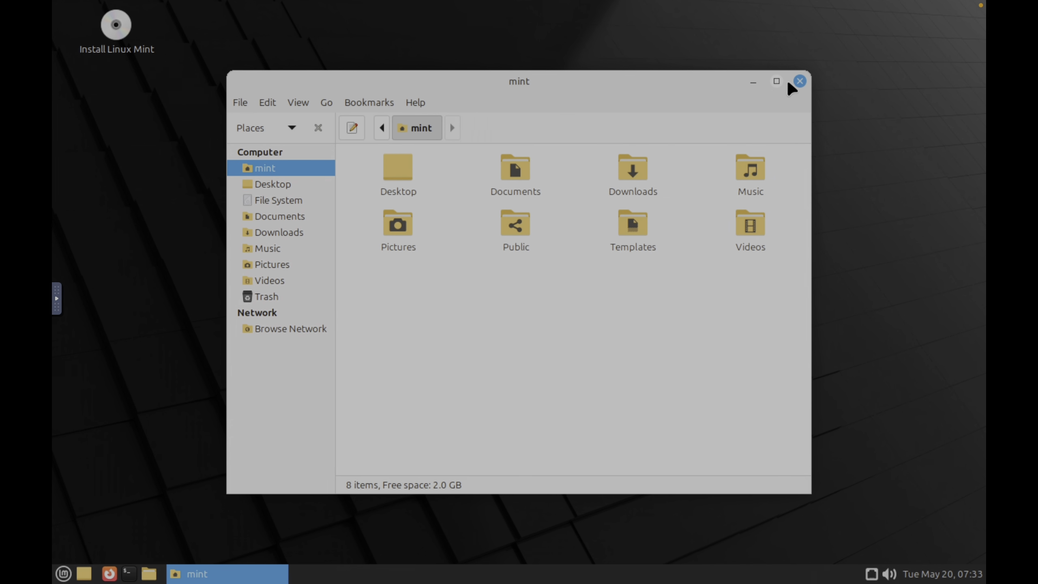
click(799, 82)
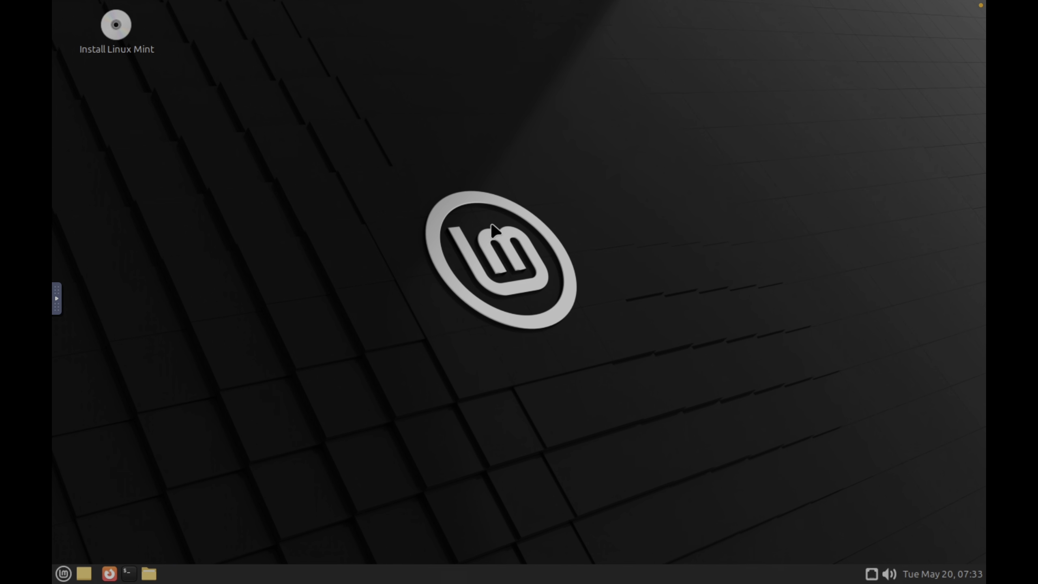
- Switch to the Mac's Desktop 1 space and return to the full-screen Safari space
key(ctrl+Up)
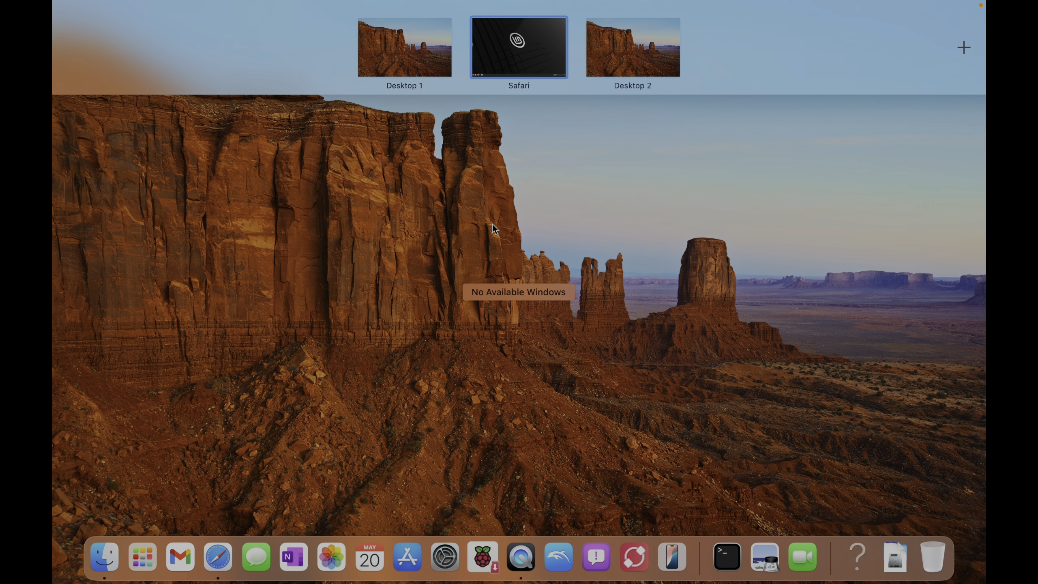
click(418, 71)
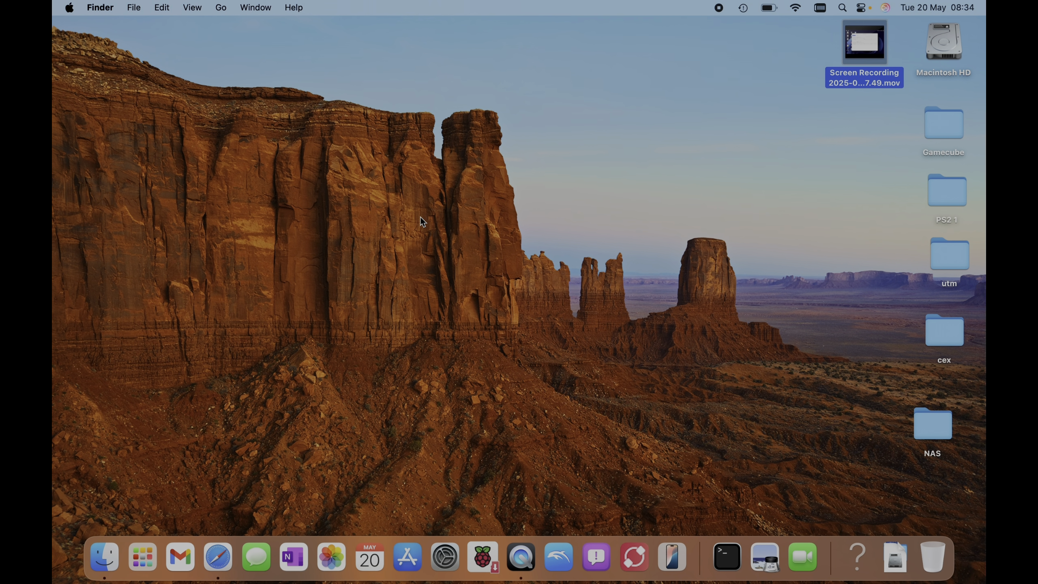
key(ctrl+Up)
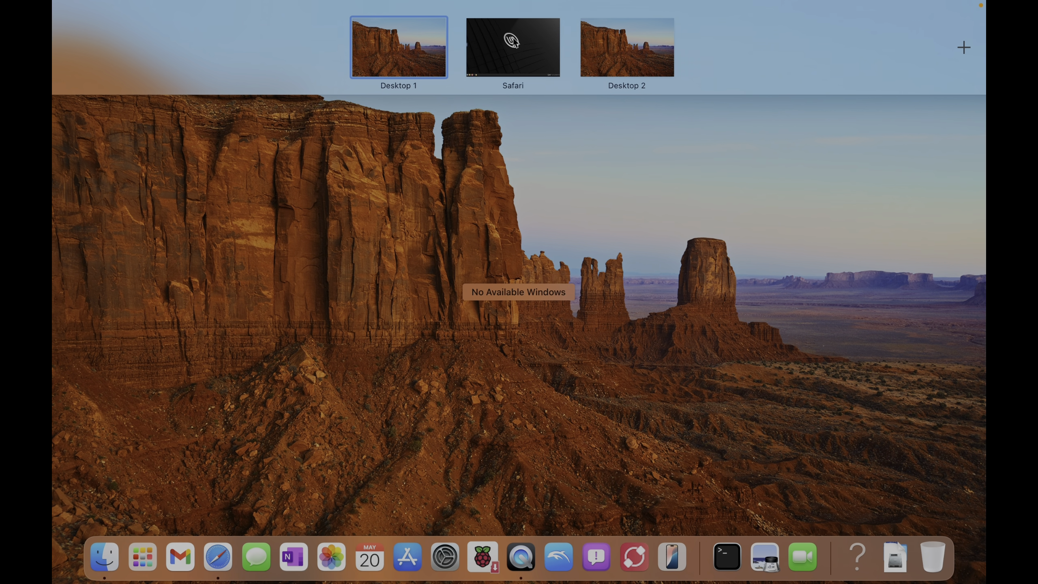
click(514, 41)
- Load ebay.co.uk in the browser tab showing the Linux Mint website and return to the Remote desktop tab
mouse_move(340, 49)
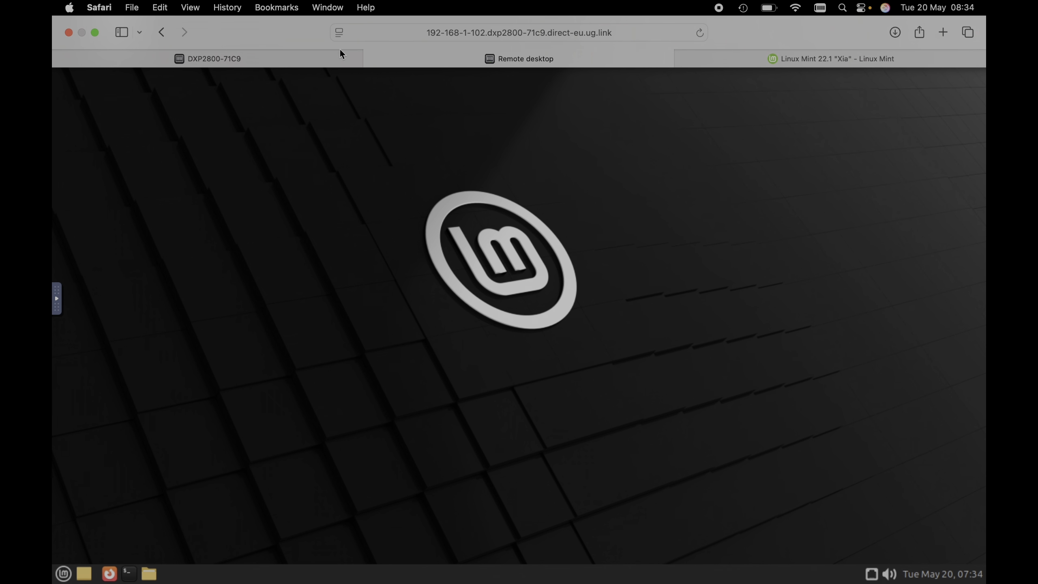
click(770, 56)
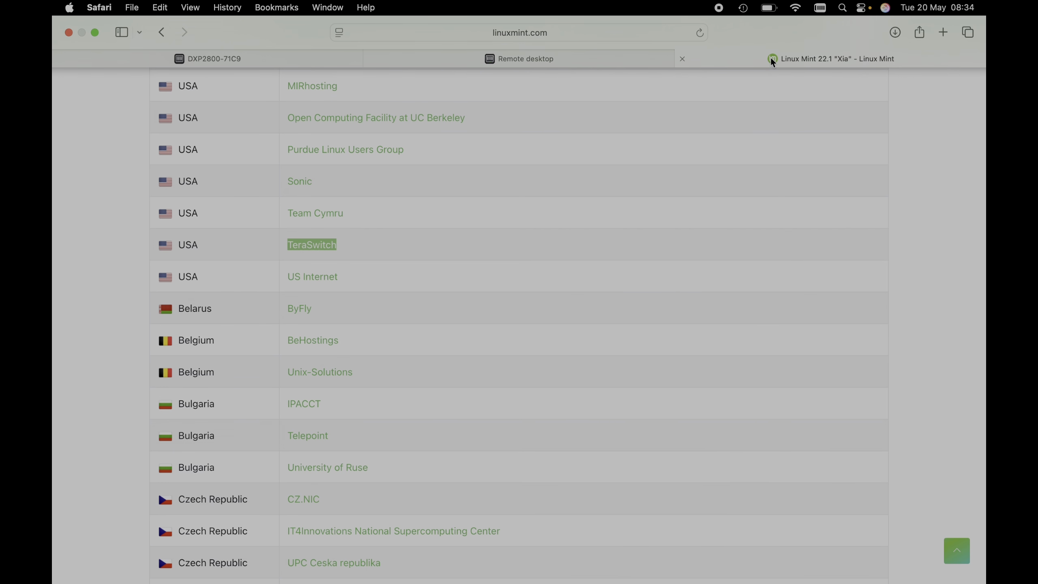
click(600, 28)
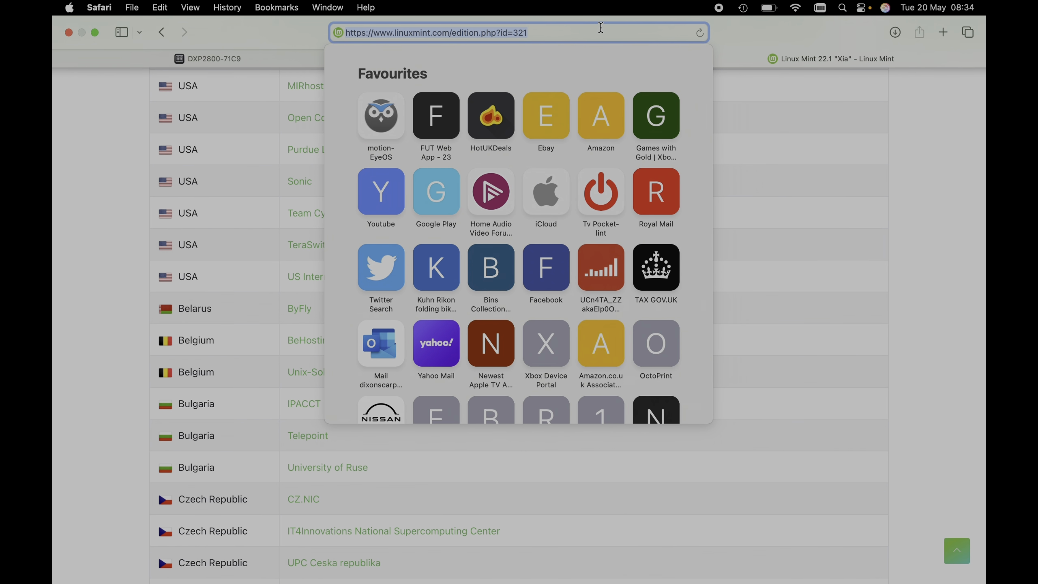
text(ebay)
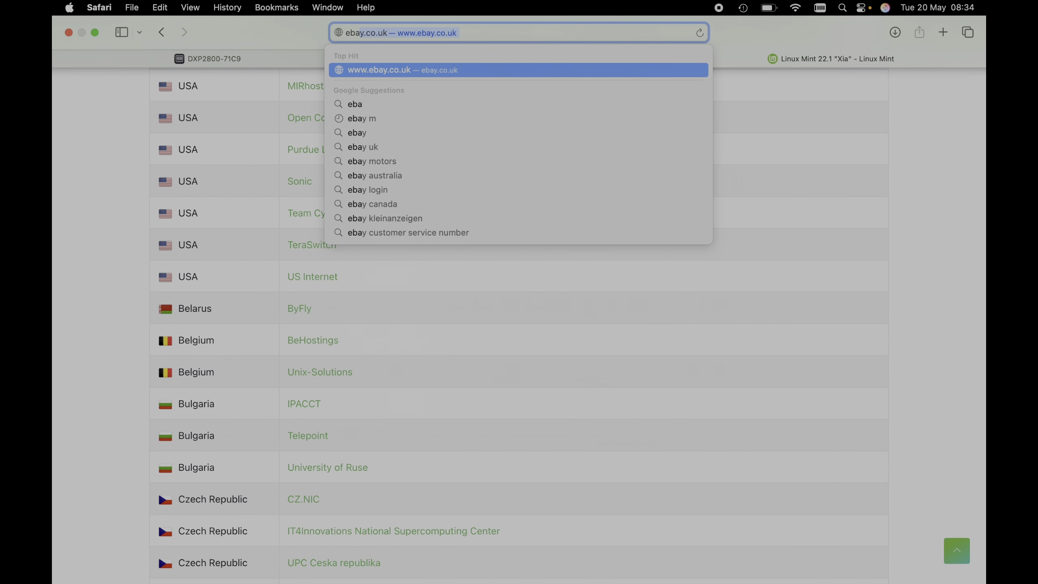
key(Return)
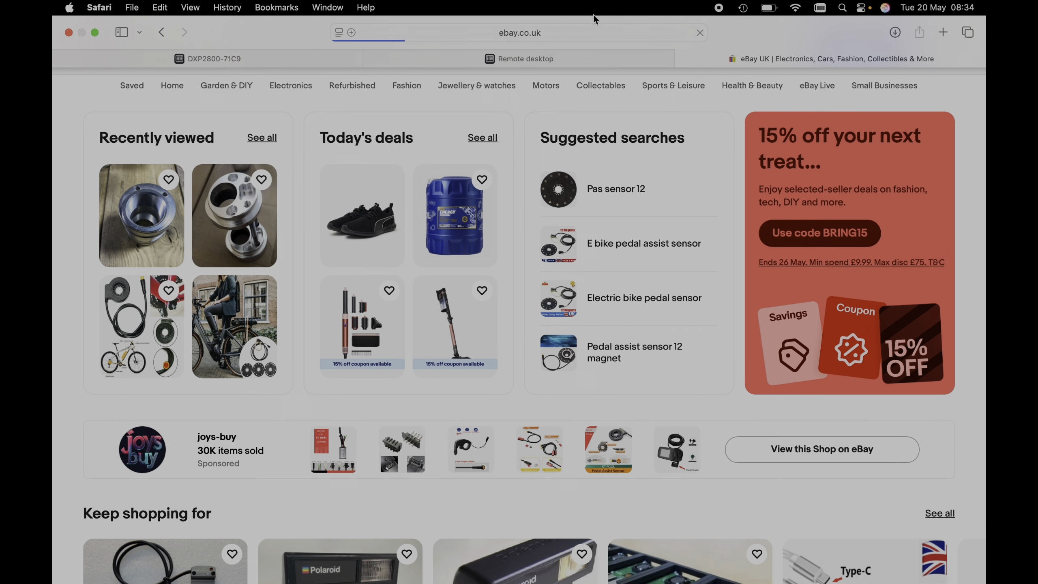
click(527, 60)
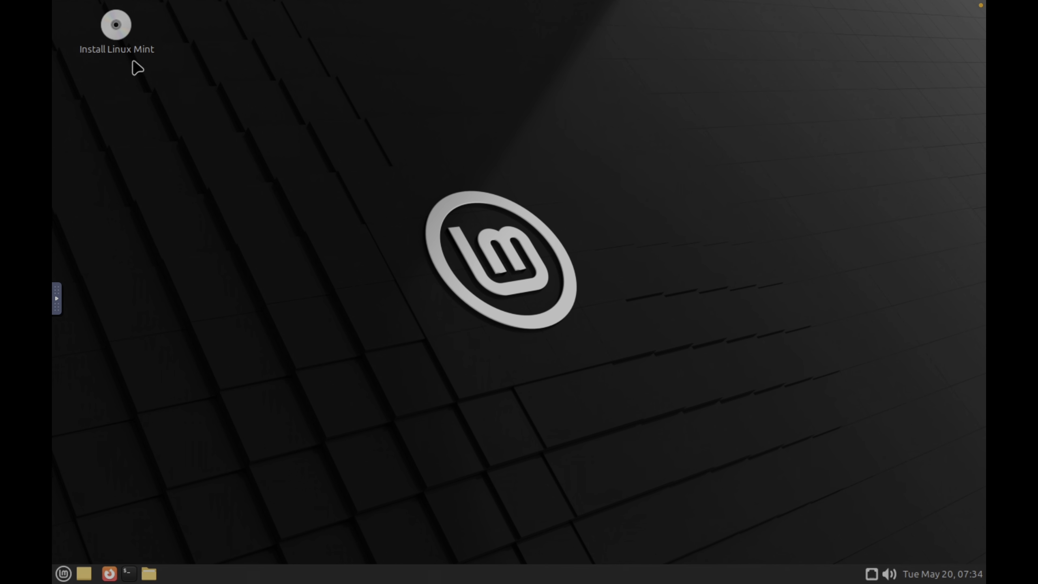
- Launch the Linux Mint installer with English, the English (UK) keyboard layout and no multimedia codecs
click(119, 31)
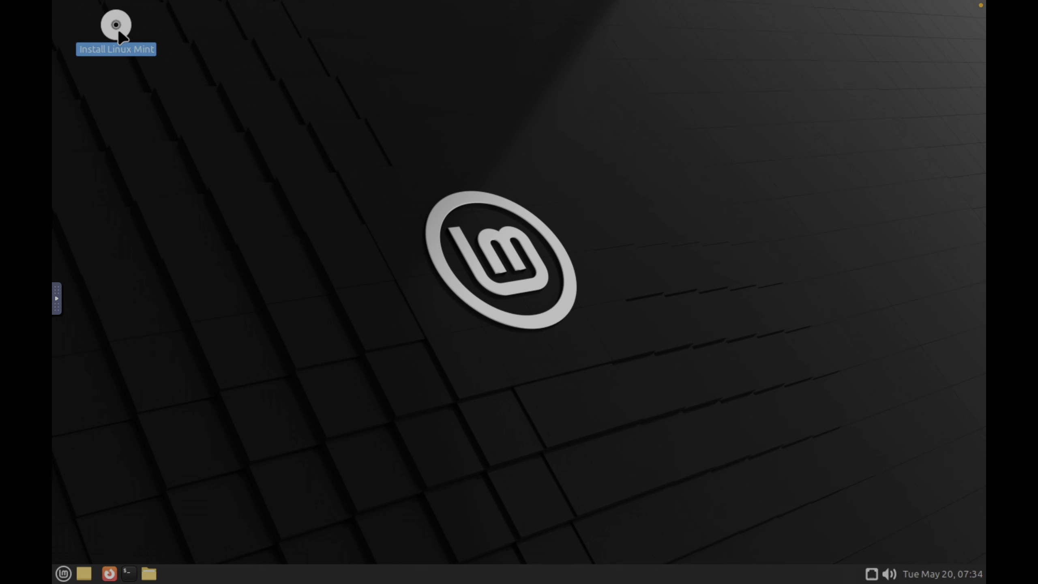
double_click(119, 29)
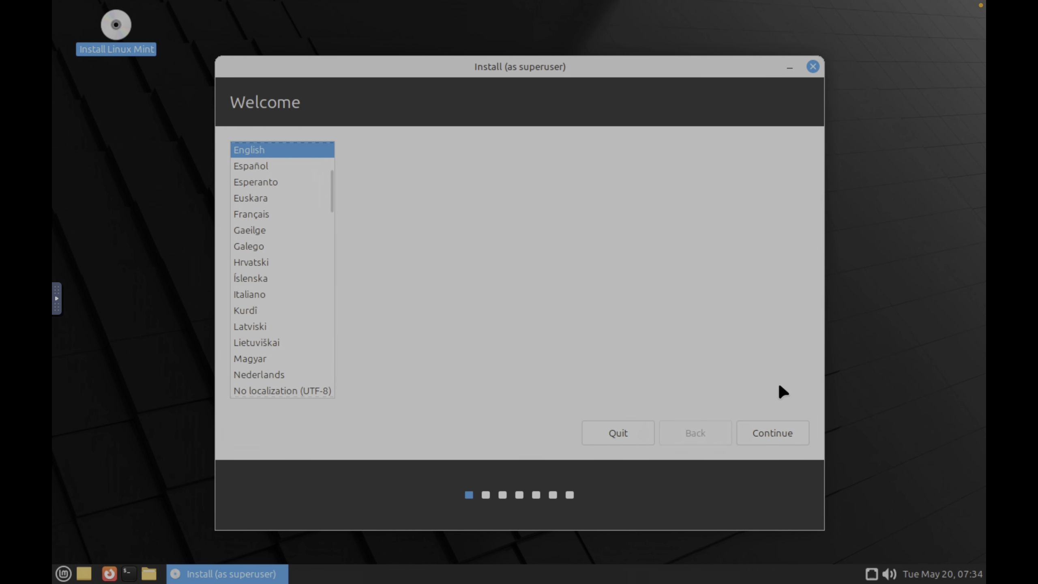
click(784, 433)
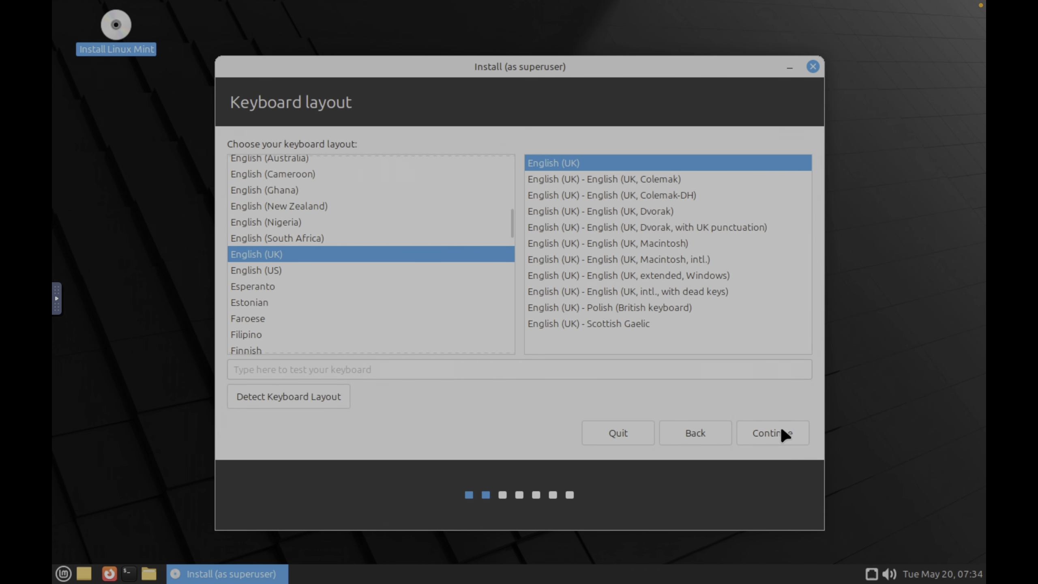
click(782, 430)
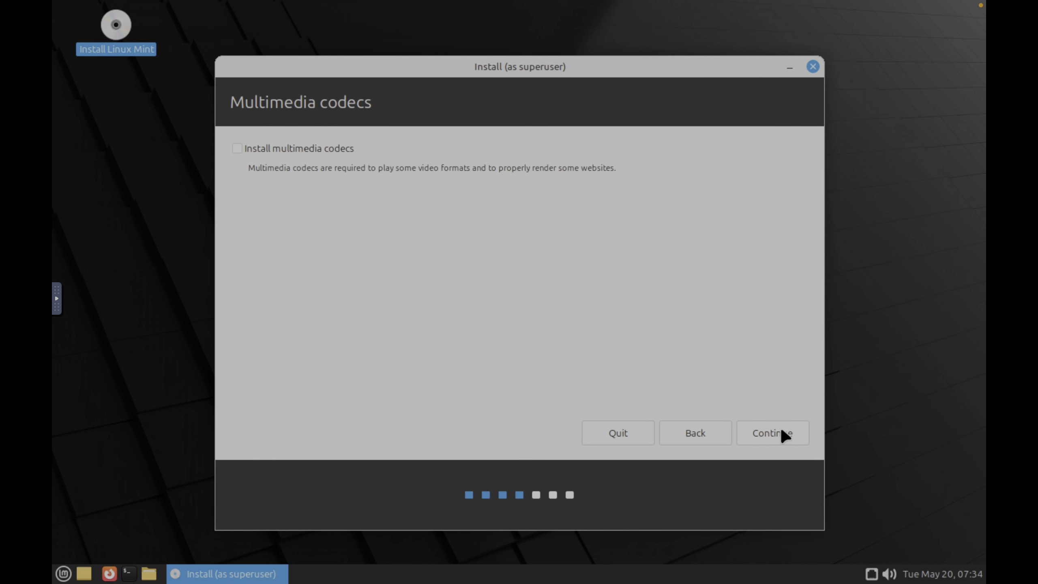
click(782, 429)
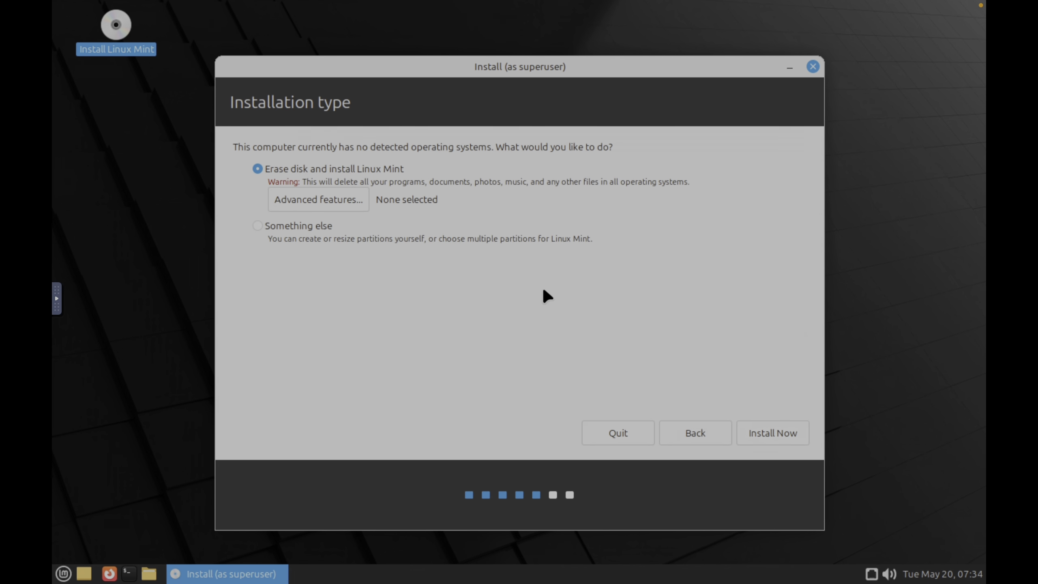
- Start the installation with Erase disk and install Linux Mint, writing the changes to Virtual disk 1, and continue to the user details
click(789, 423)
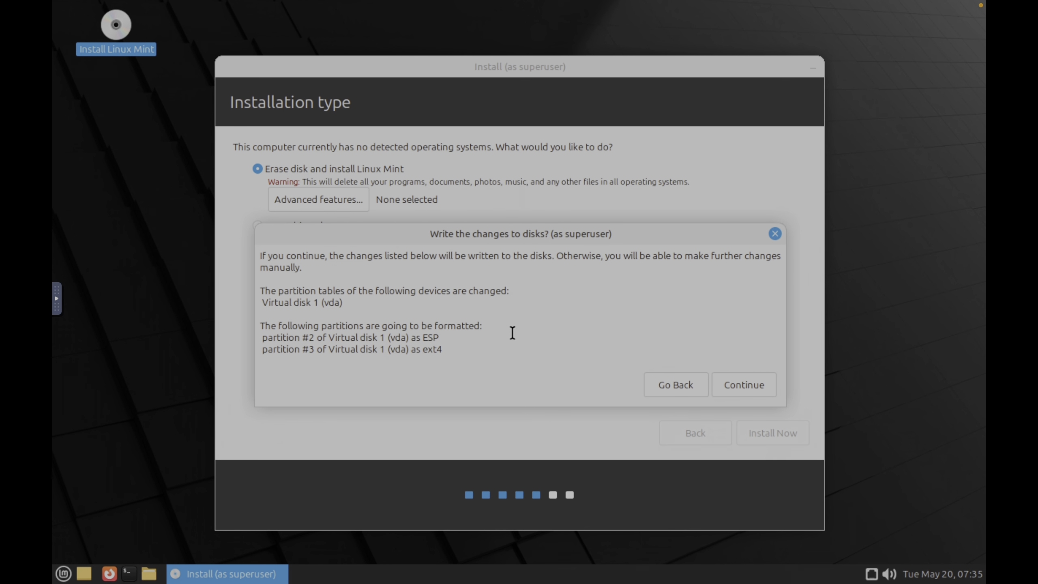
click(743, 384)
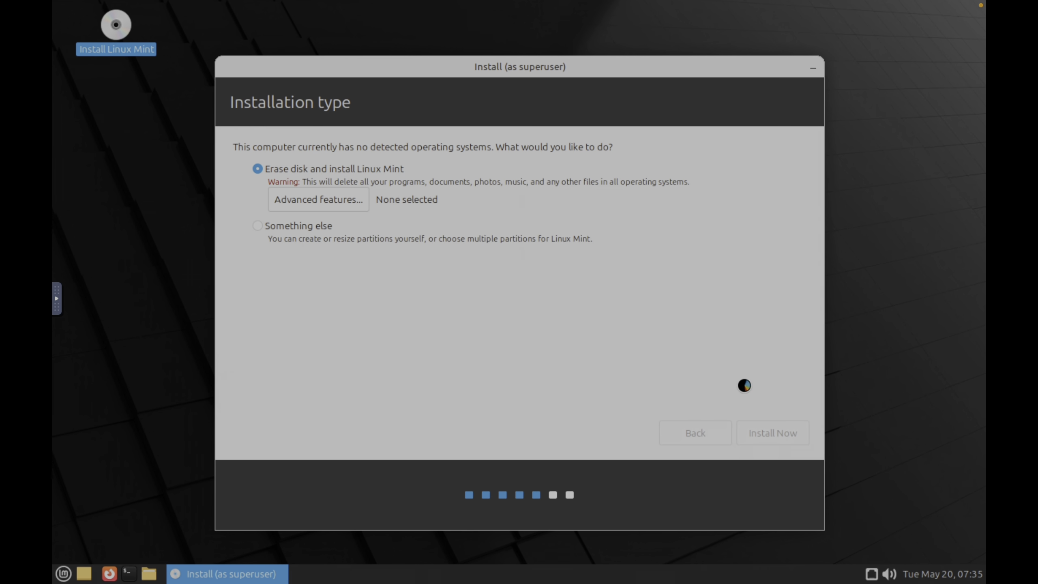
click(777, 429)
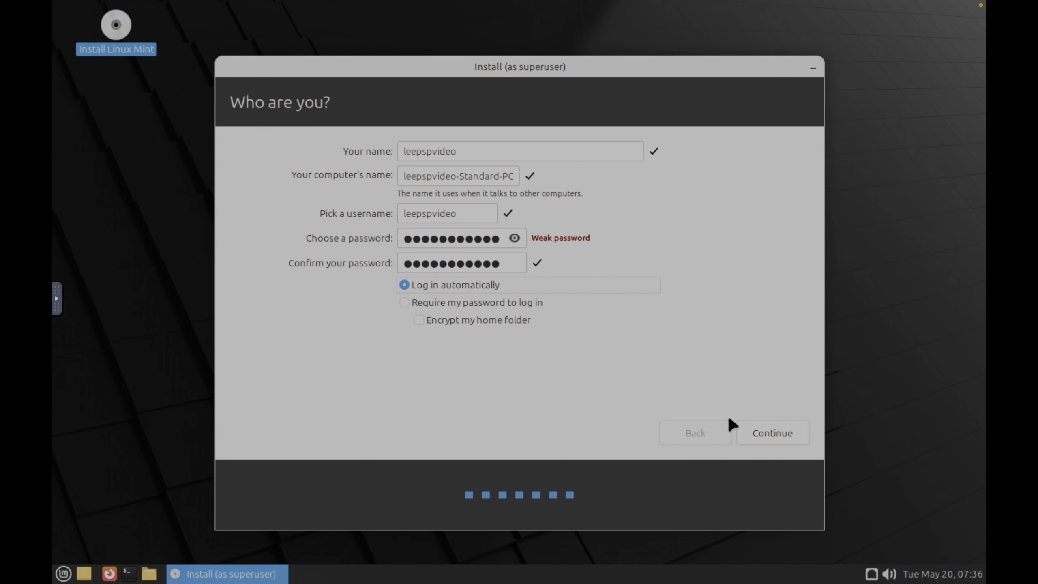
- Submit the user account details with automatic login and restart into the installed system once installation finishes
click(768, 437)
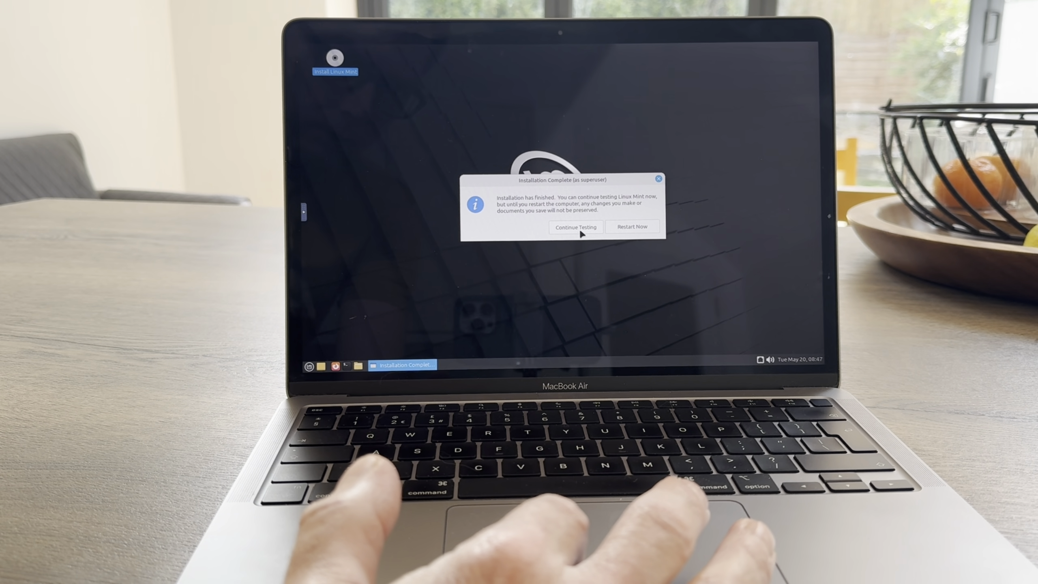
click(629, 228)
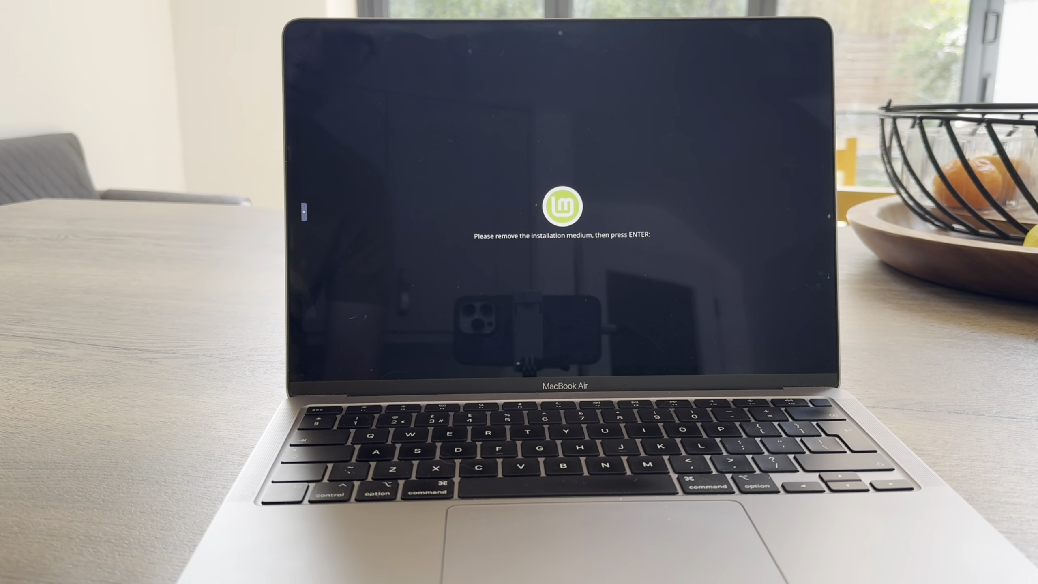
key(Return)
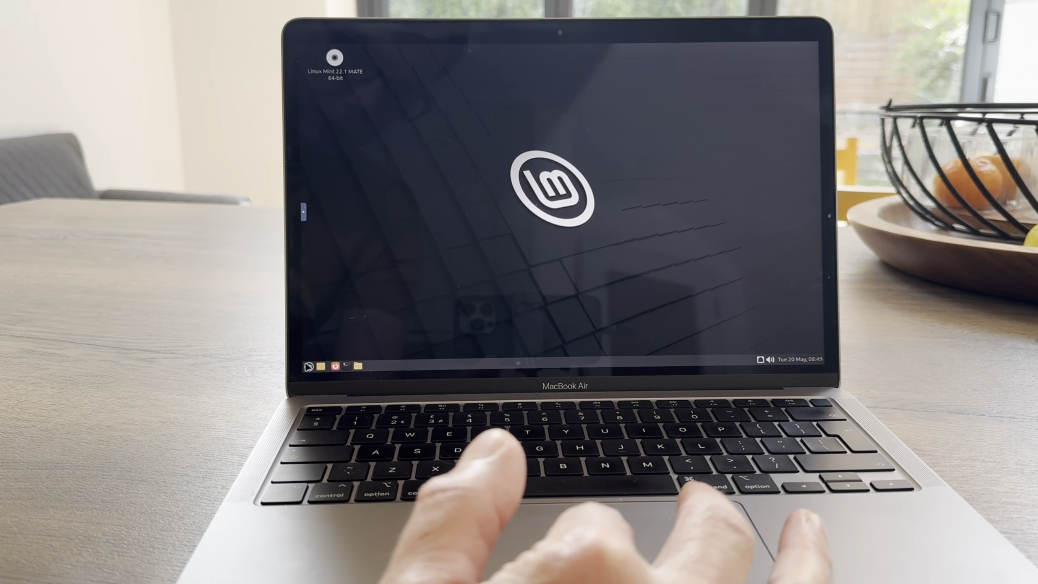
- Launch Firefox in the installed Linux Mint system, search the web for leepspvideo and accept all Google cookies
click(308, 367)
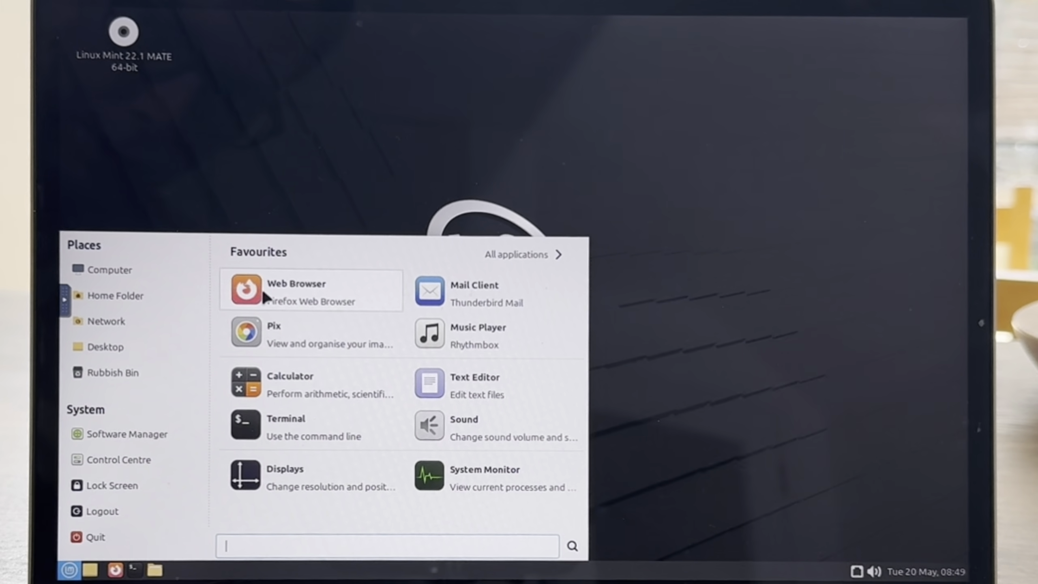
click(261, 287)
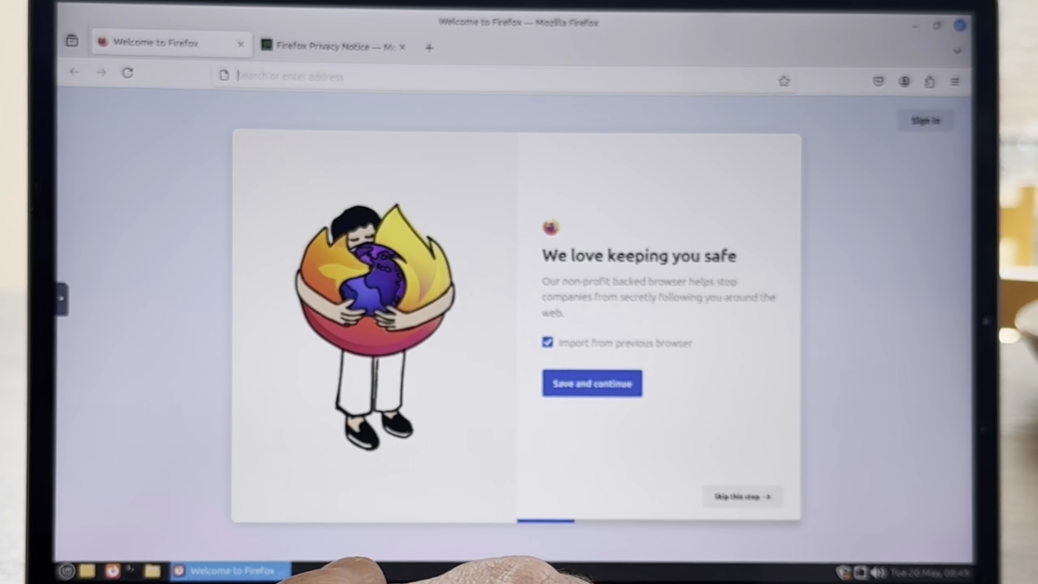
click(320, 80)
text(leepspvo)
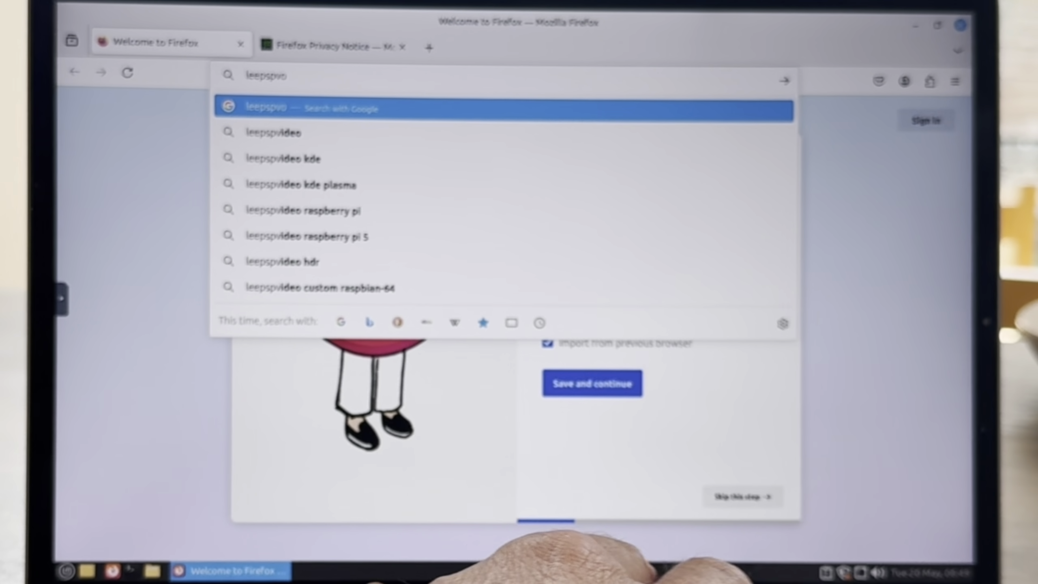
click(364, 133)
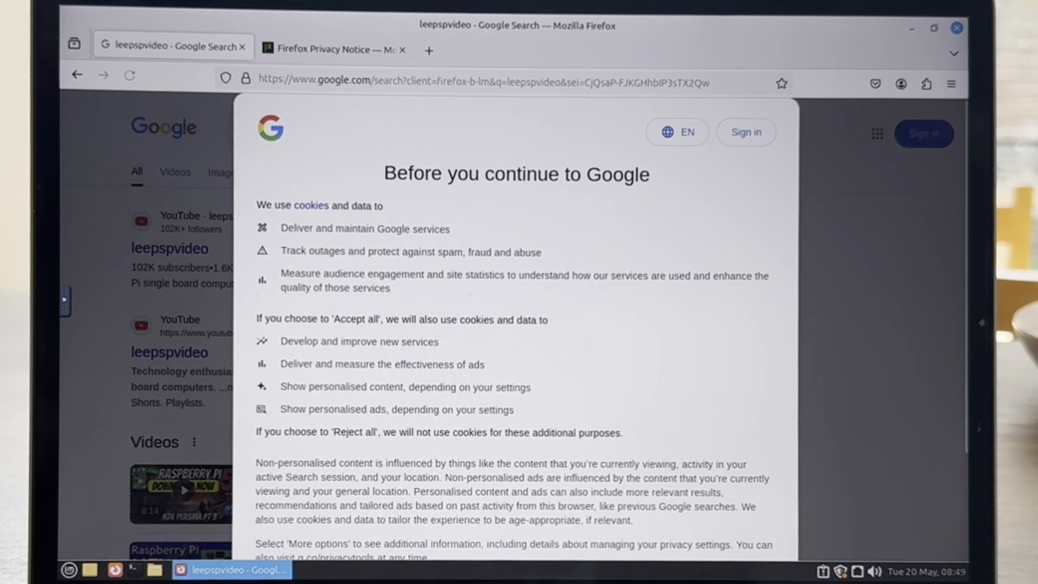
scroll(515, 327, down, 3)
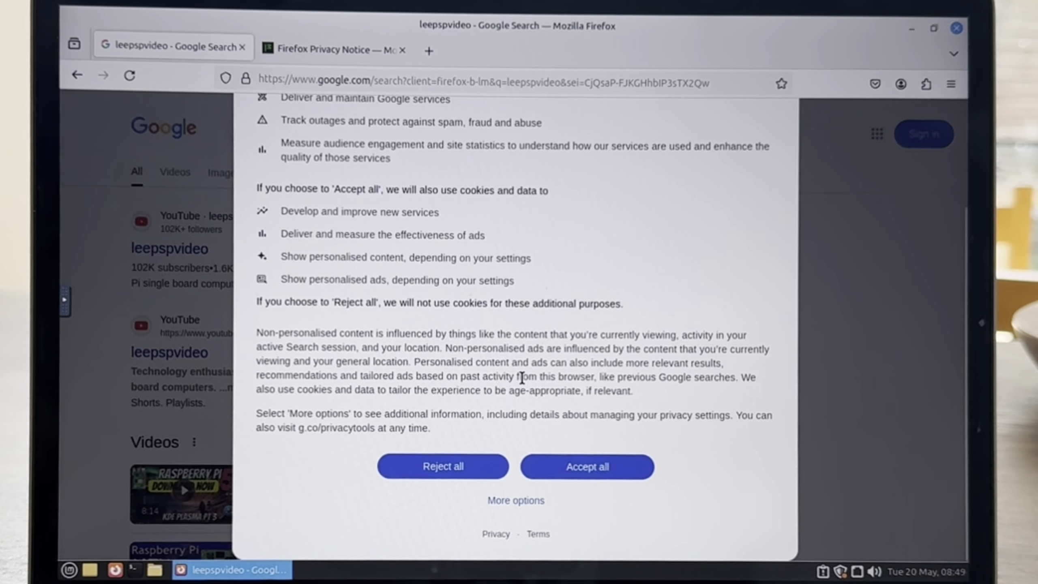
click(576, 462)
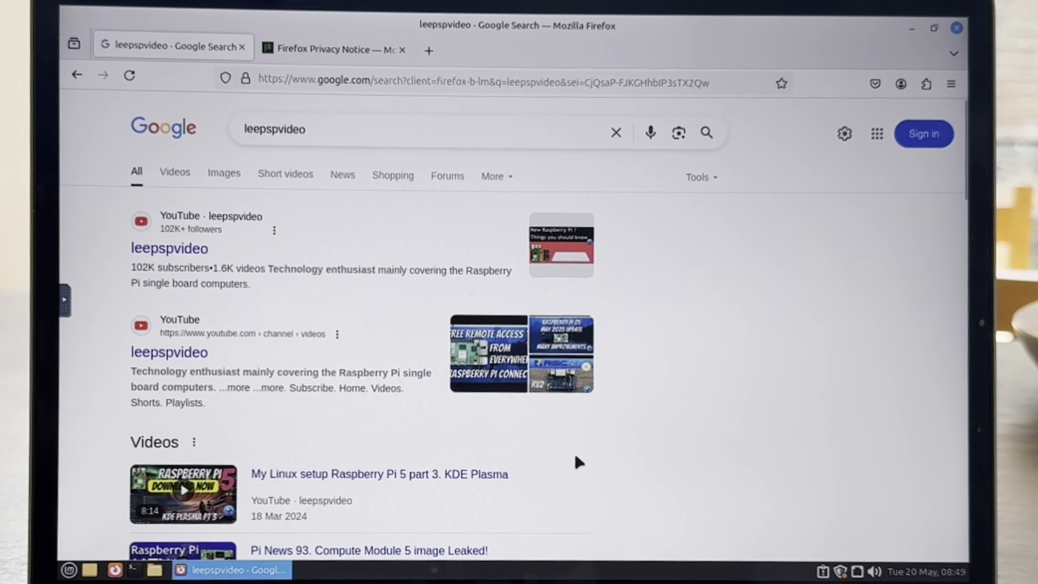
- Open the leepspvideo YouTube channel from the search results and accept all YouTube cookies
click(195, 251)
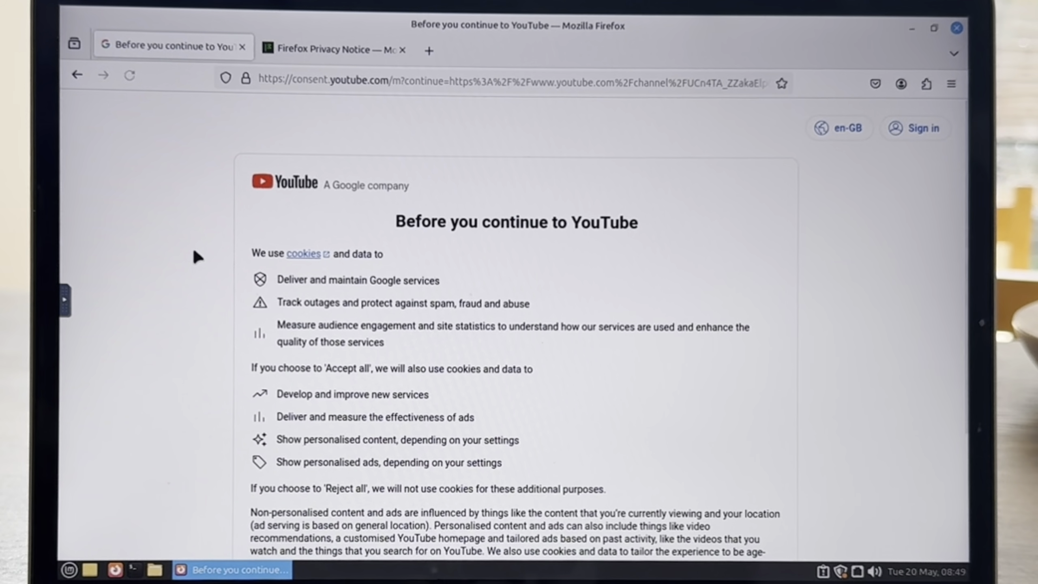
scroll(374, 331, down, 3)
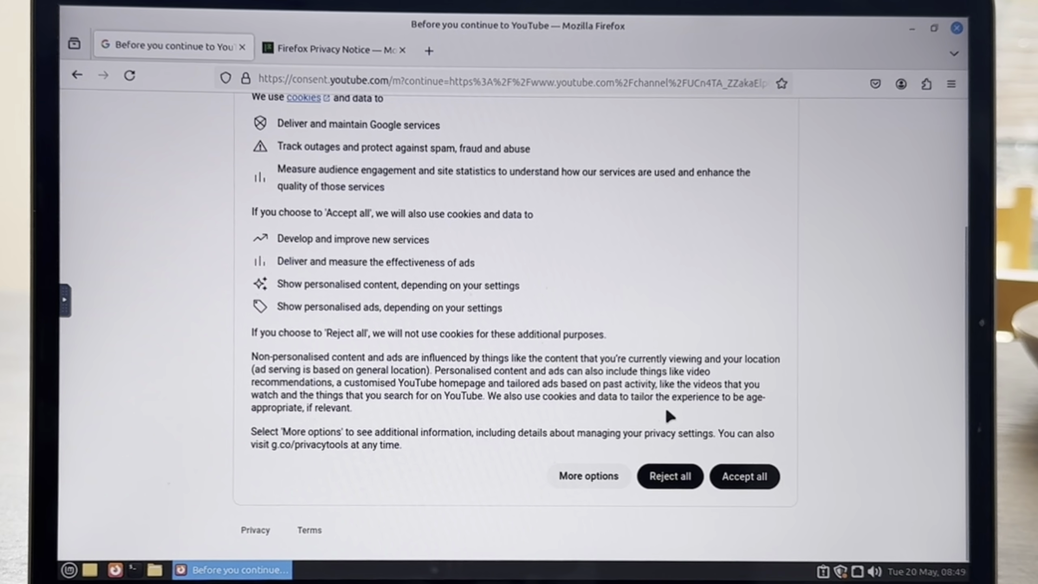
click(726, 476)
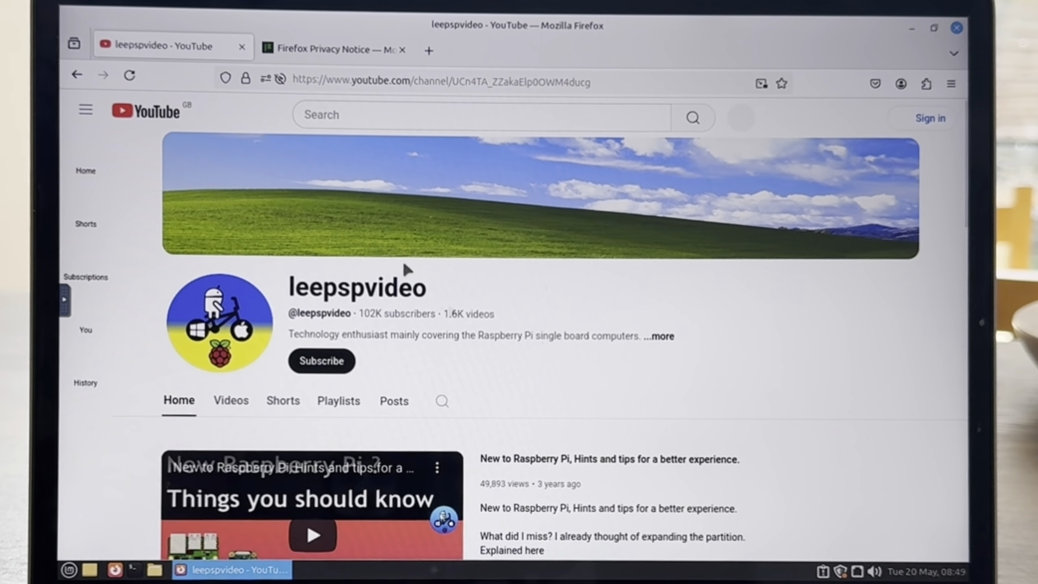
- Shut down the Linux Mint system from within the virtual machine
click(69, 570)
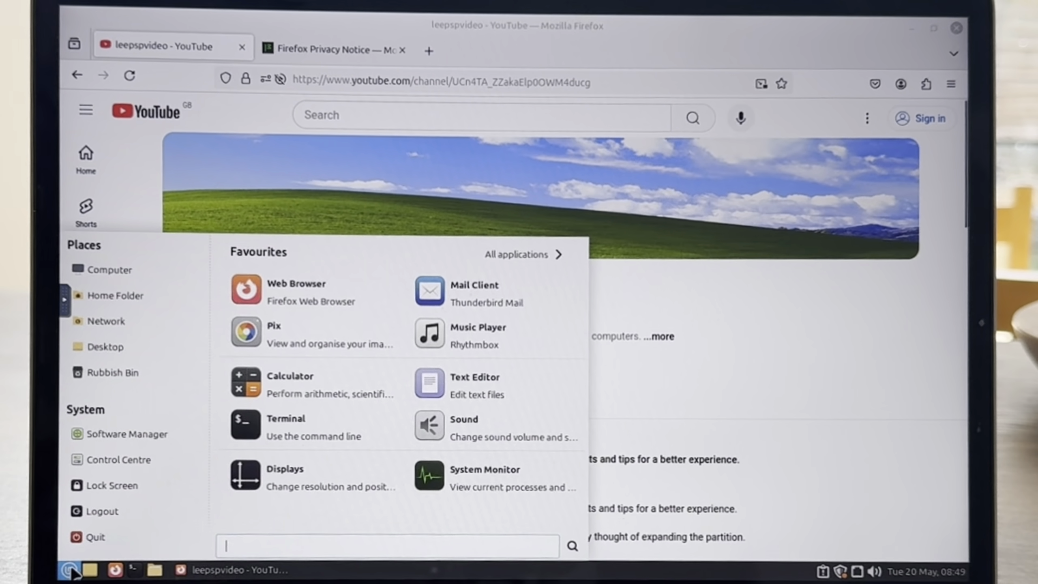
click(102, 535)
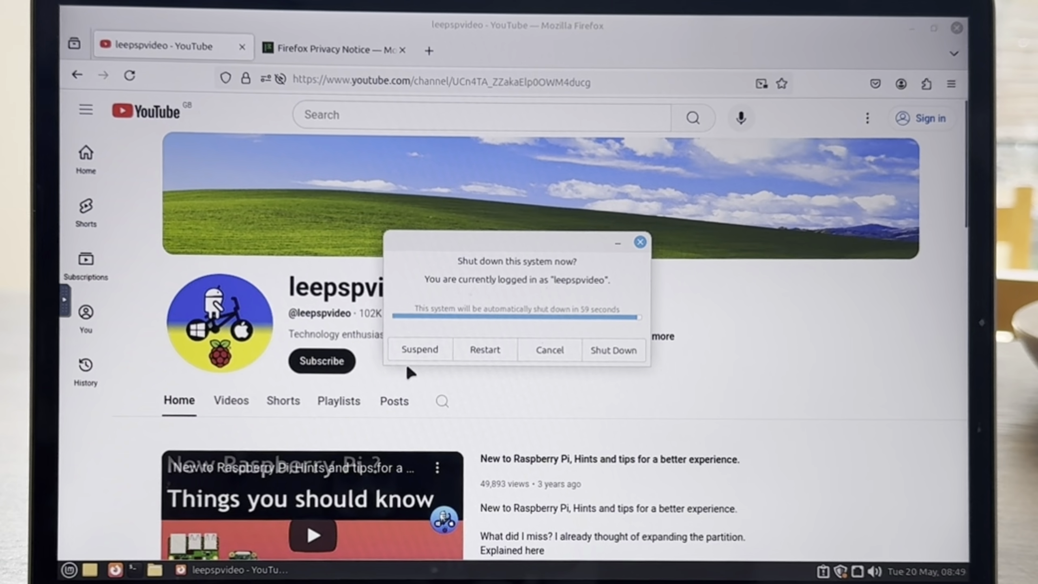
click(596, 354)
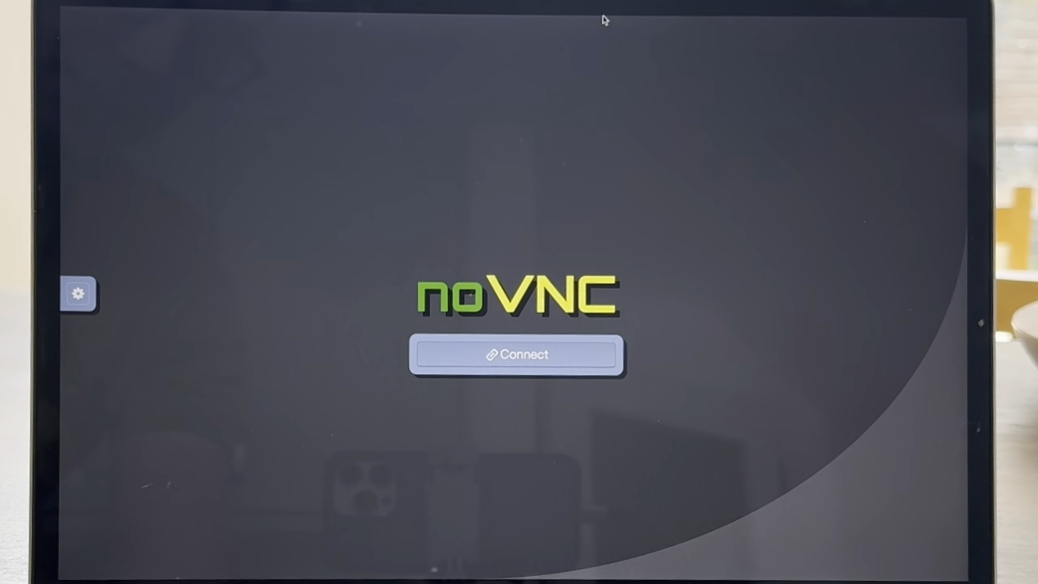
- Close the Remote desktop tab and the Virtual Machine window on the NAS desktop
mouse_move(600, 18)
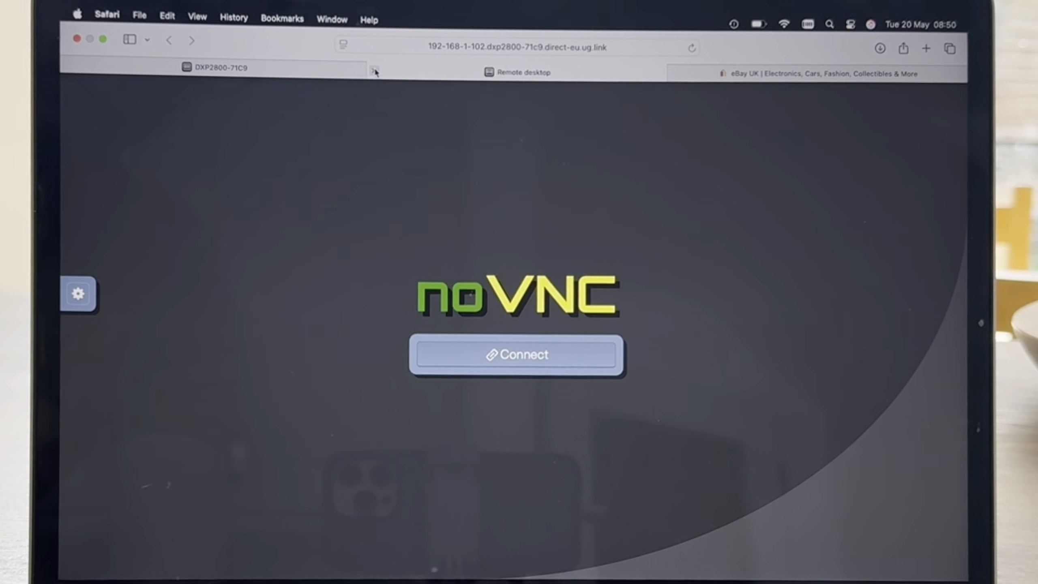
click(374, 70)
click(256, 140)
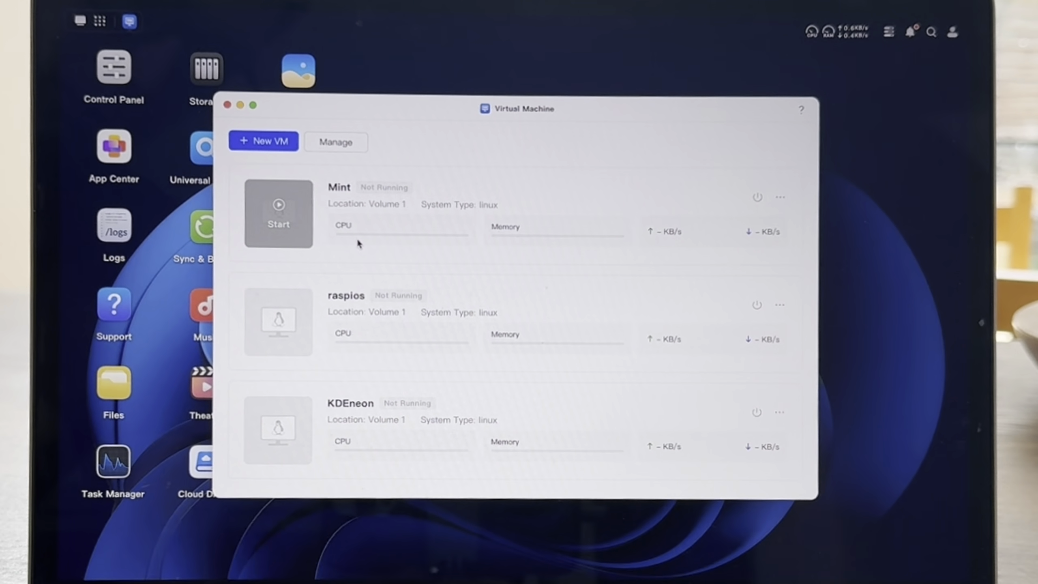
click(227, 105)
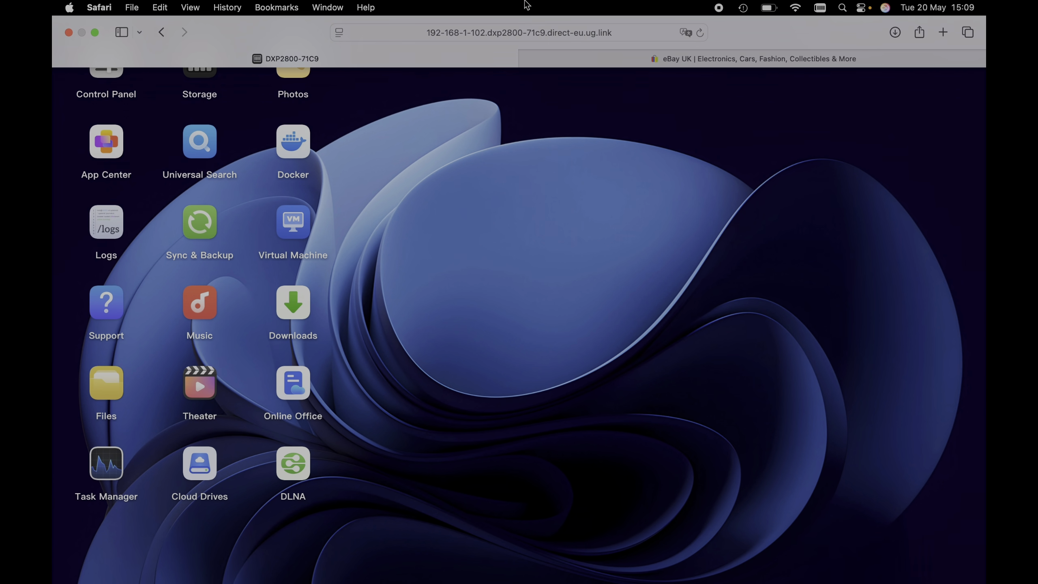
- Search the web for "tiny 11" in the browser tab showing eBay UK
click(653, 57)
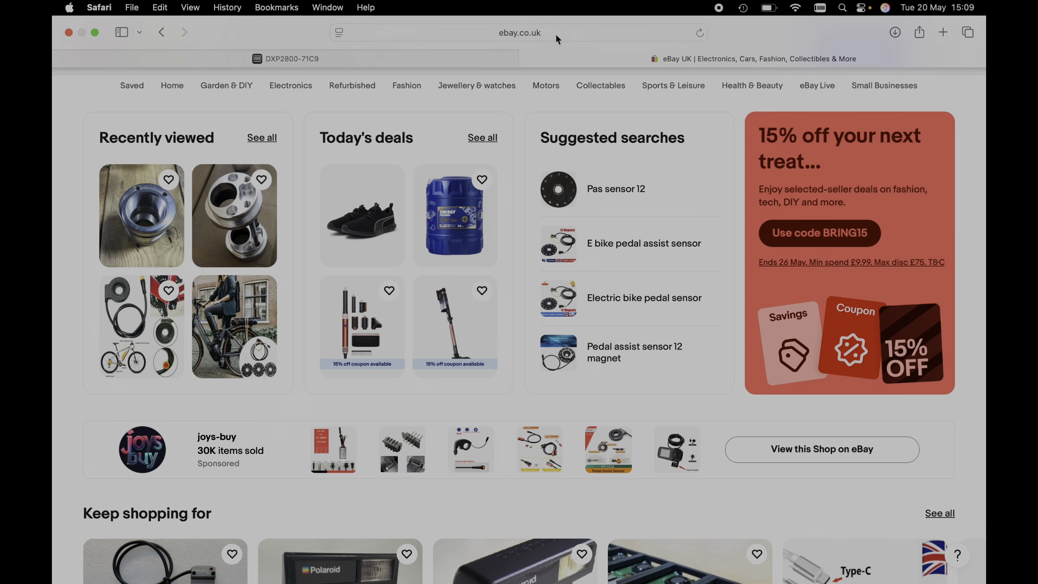
click(550, 31)
text(tiny 11)
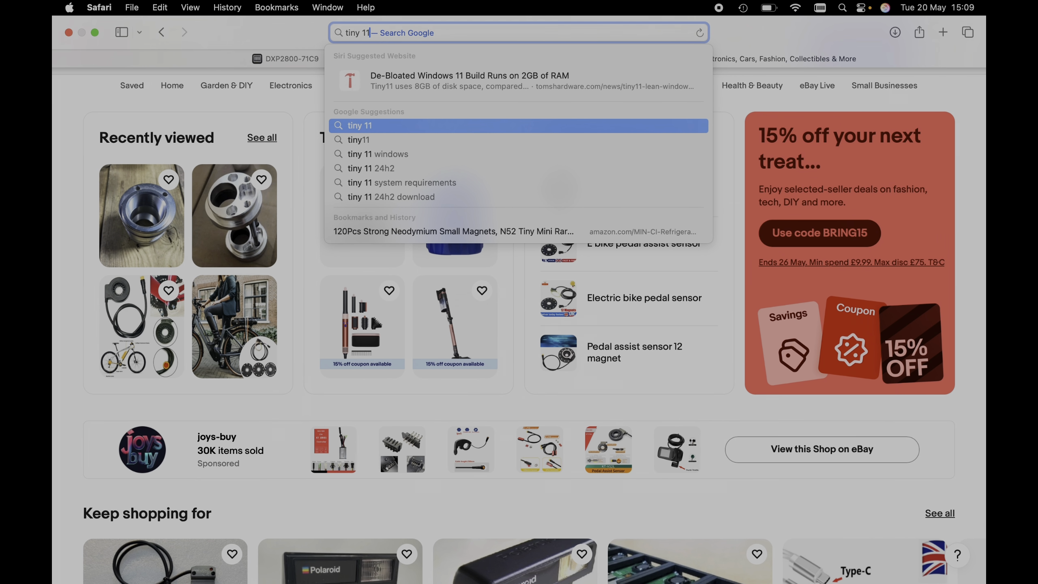
key(Return)
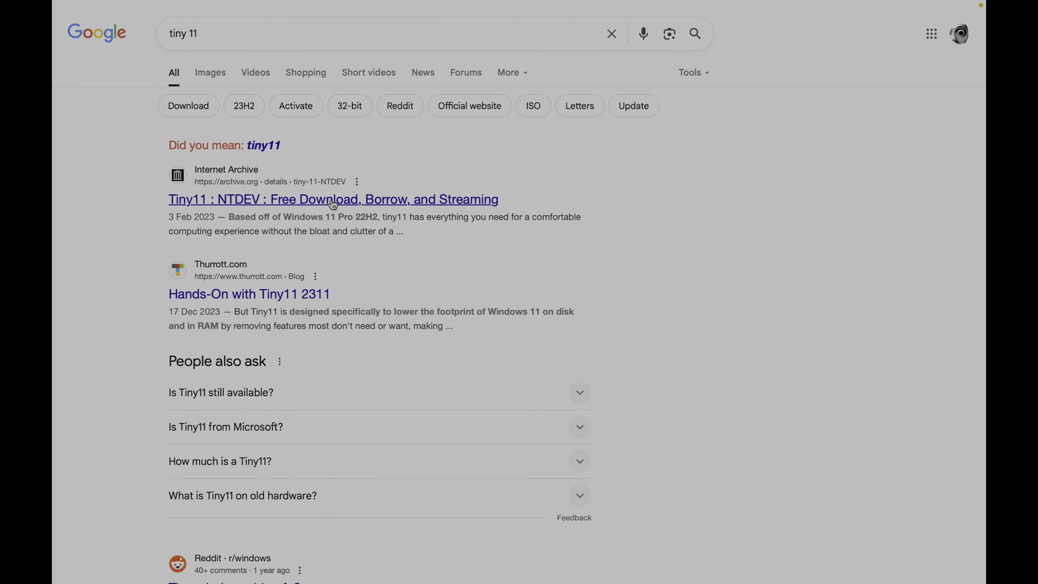
- Open the Internet Archive page for Tiny11 by NTDEV and expand its list of ISO image files
click(333, 204)
click(436, 357)
scroll(447, 415, down, 1)
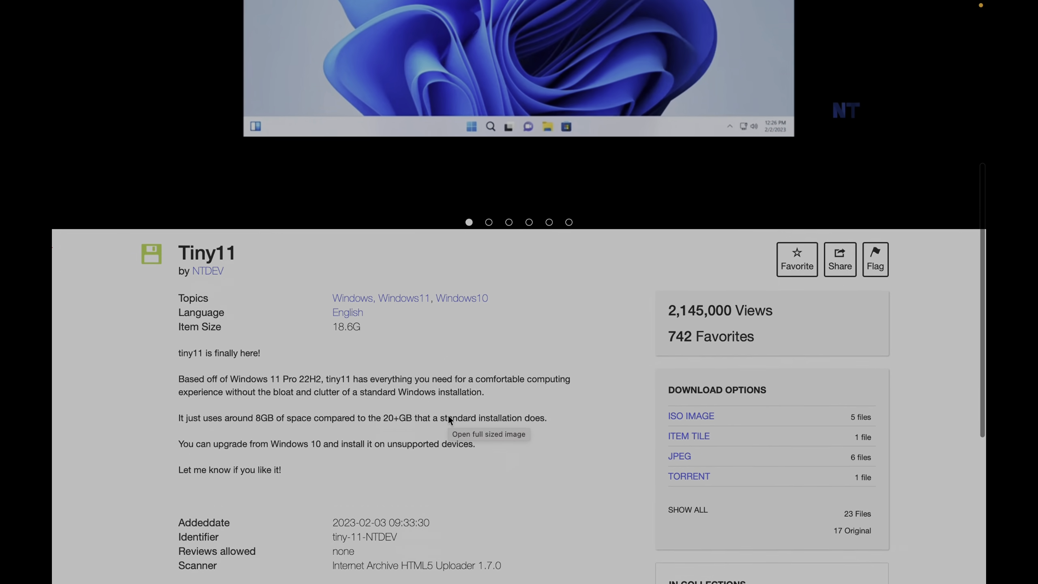
click(700, 391)
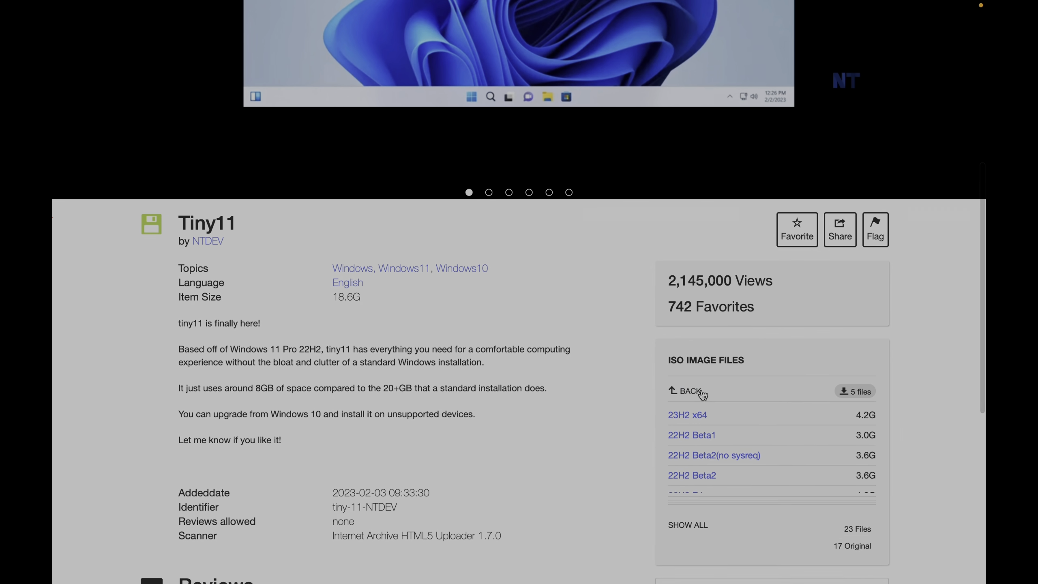
- Copy the download link of the 23H2 x64 ISO image and stop the browser's own download of tiny11 23H2 x64.iso
right_click(681, 416)
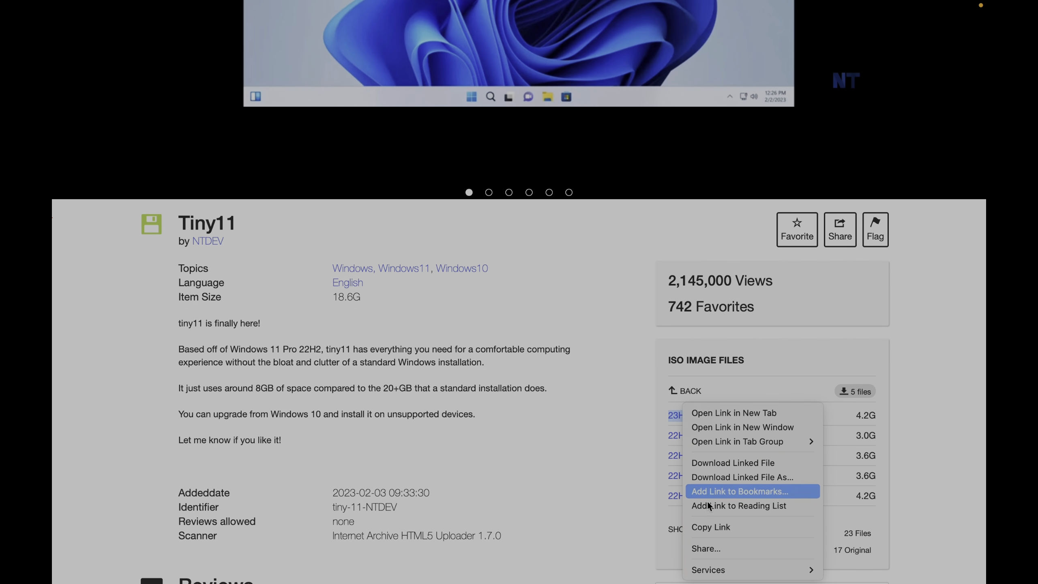
click(707, 528)
click(894, 17)
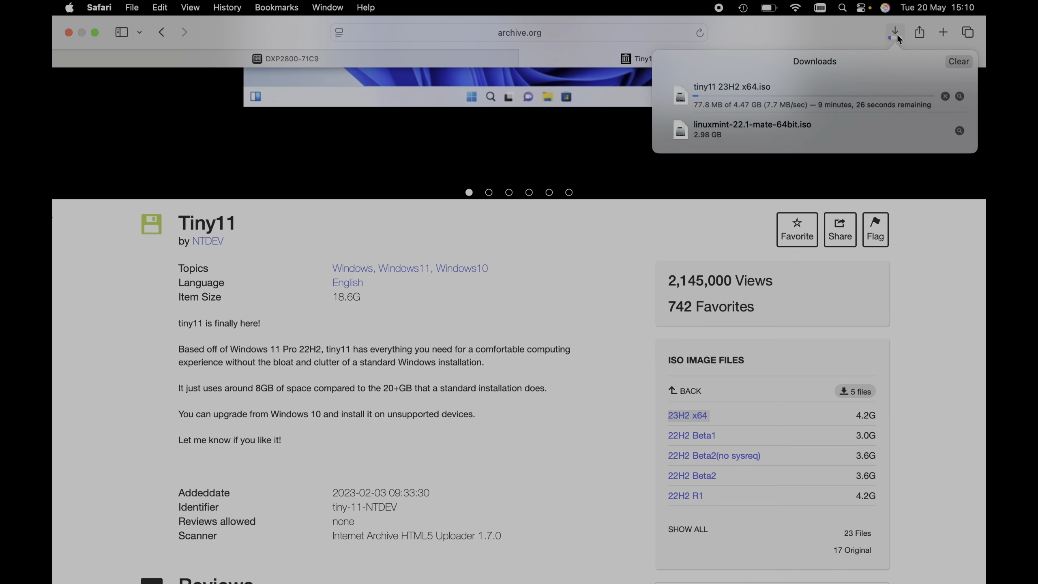
click(945, 81)
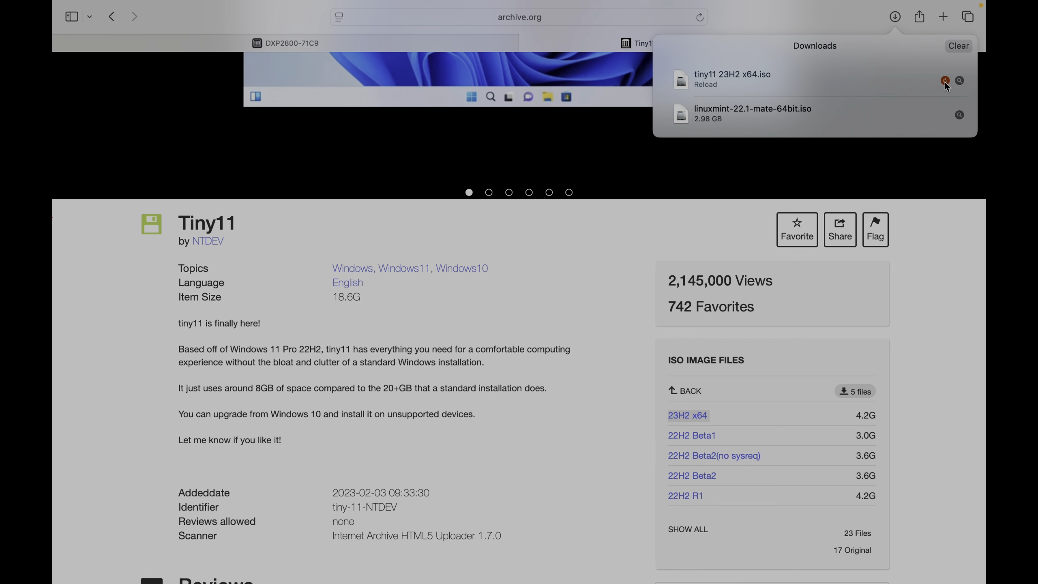
- Move linuxmint-22.1-mate-64bit.iso from the Mac's Downloads folder to the bin and close the folder window
click(908, 564)
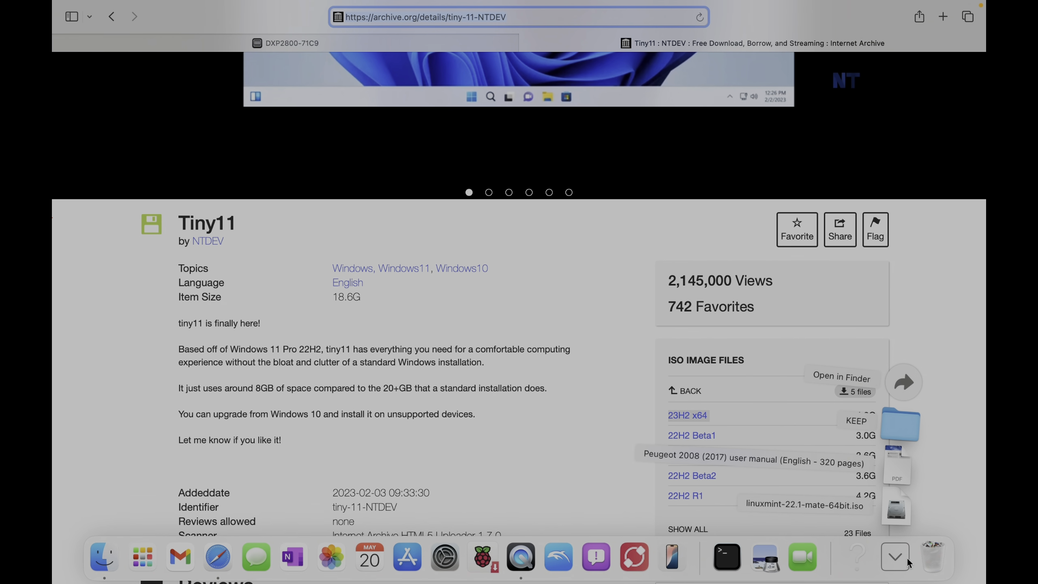
click(901, 381)
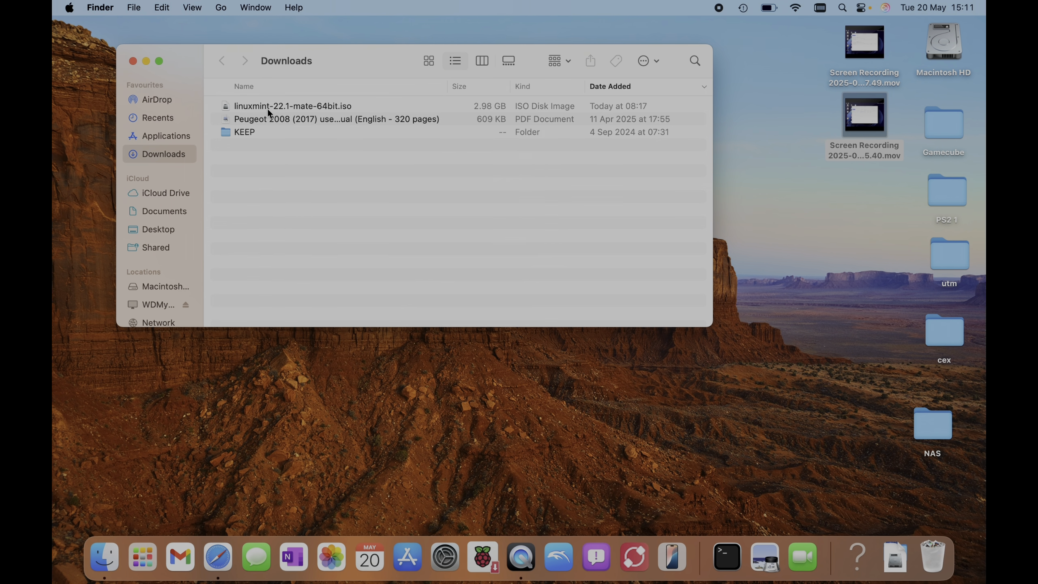
right_click(268, 108)
click(286, 148)
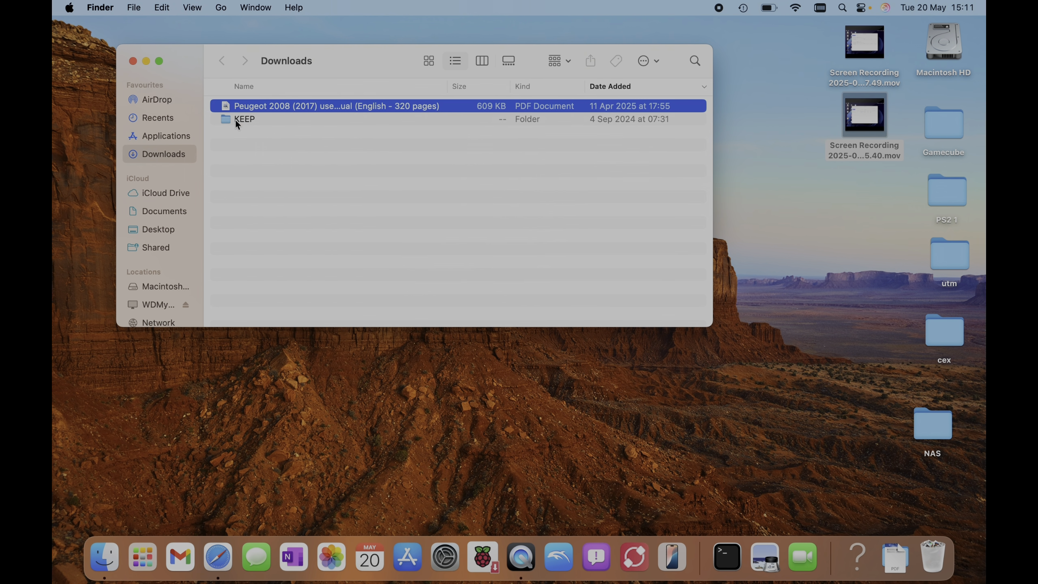
click(132, 61)
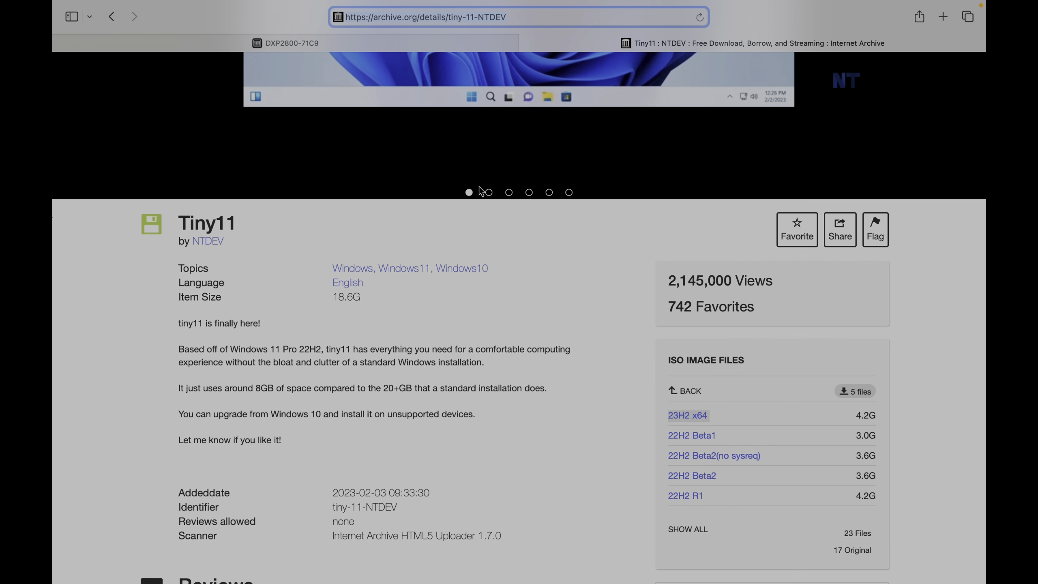
- Create a NAS download task from the copied tiny11 23H2 x64.iso link, saving to Shared Folder/Downloads
scroll(417, 140, up, 10)
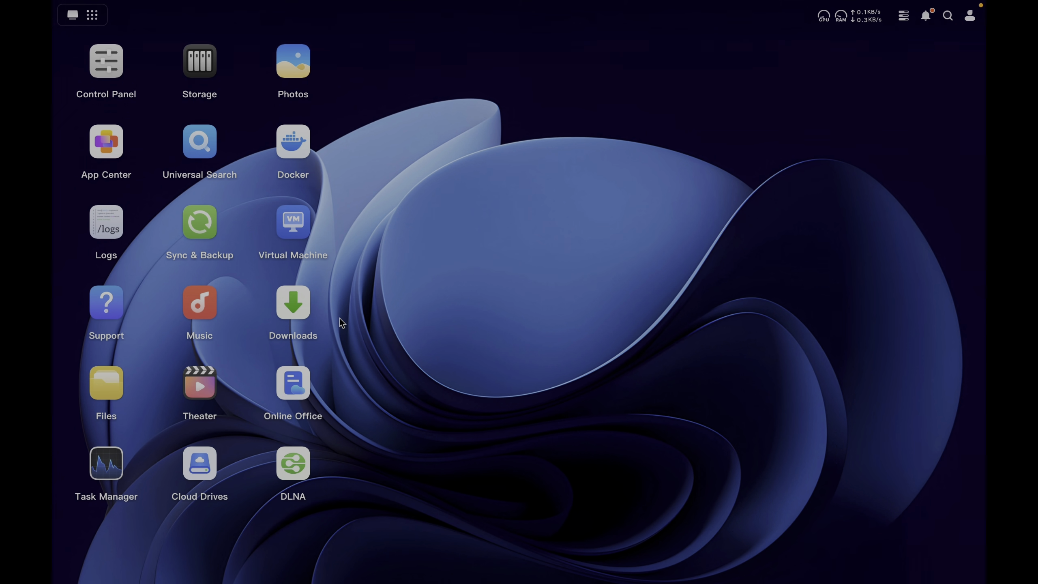
click(299, 302)
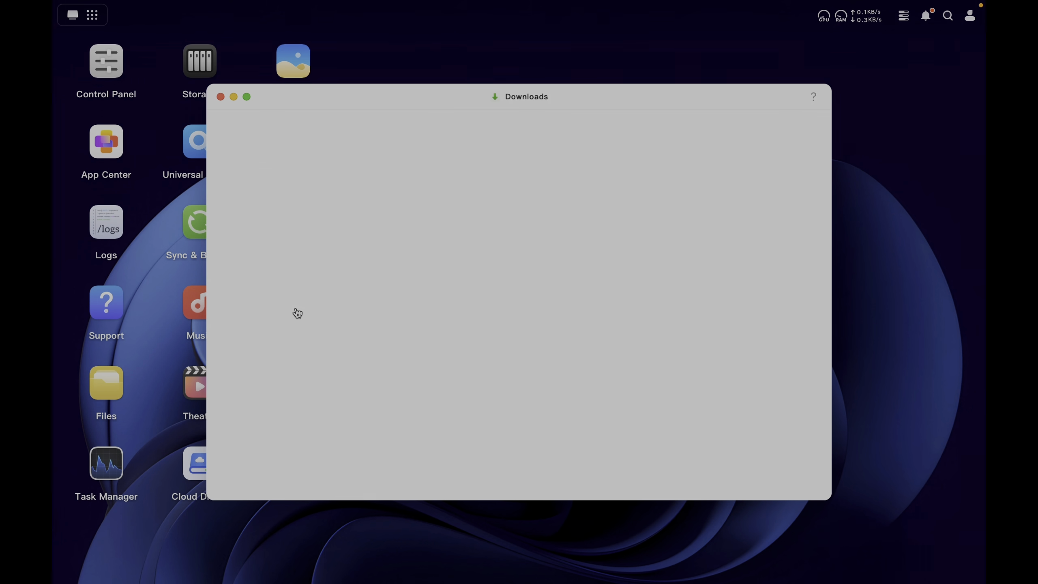
click(275, 174)
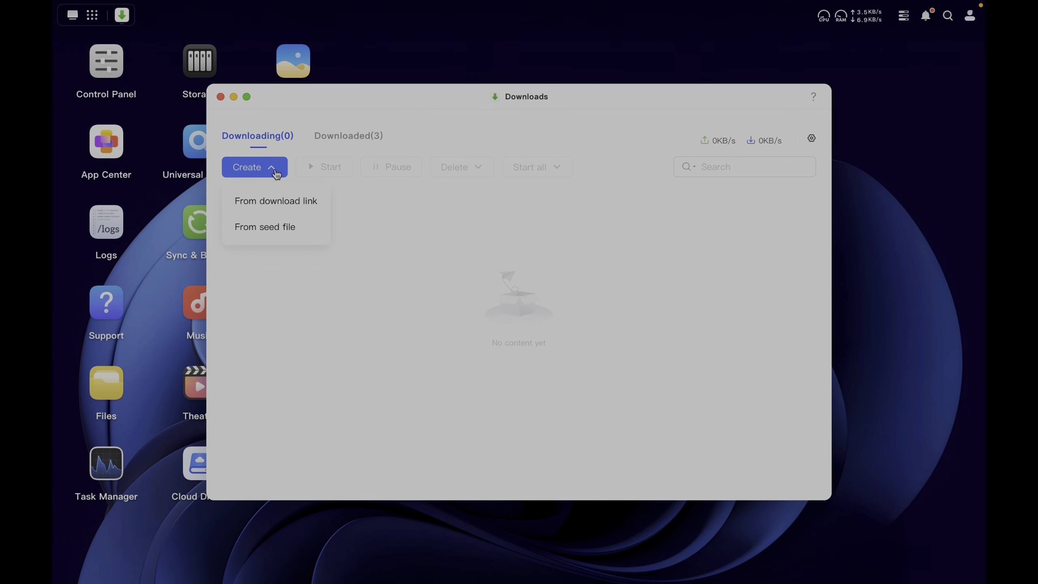
click(268, 201)
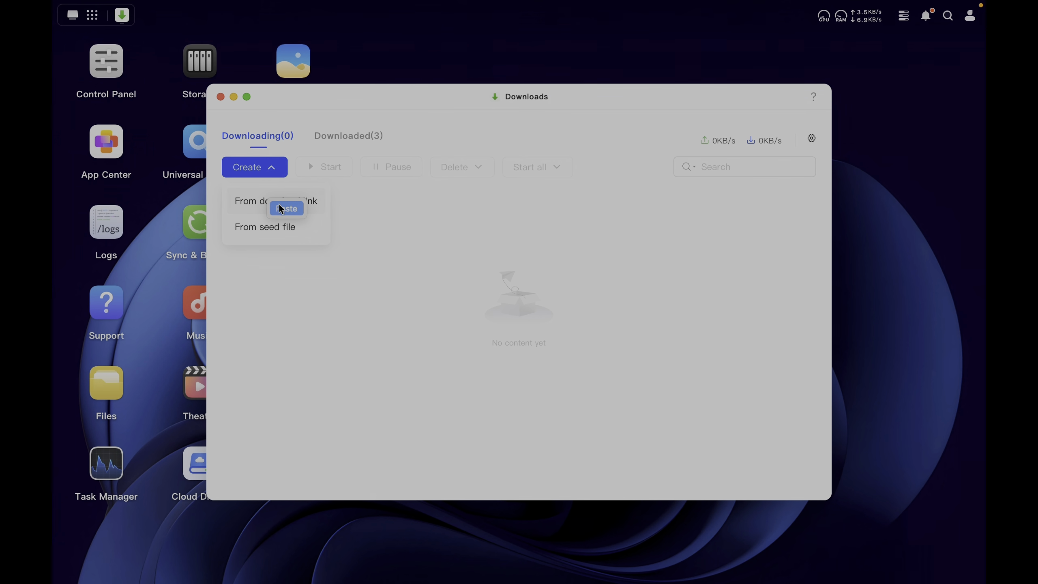
click(283, 208)
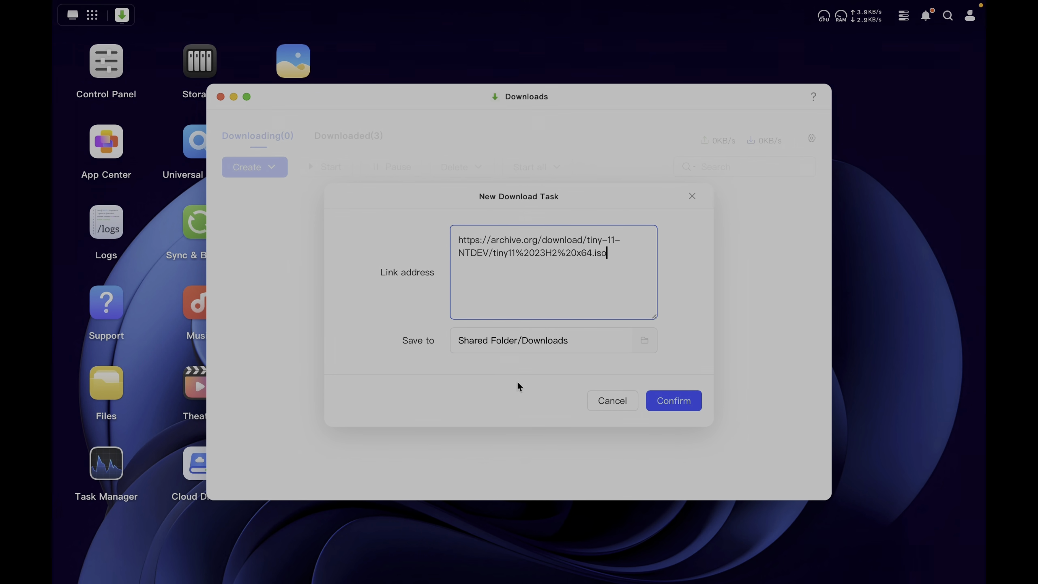
click(671, 404)
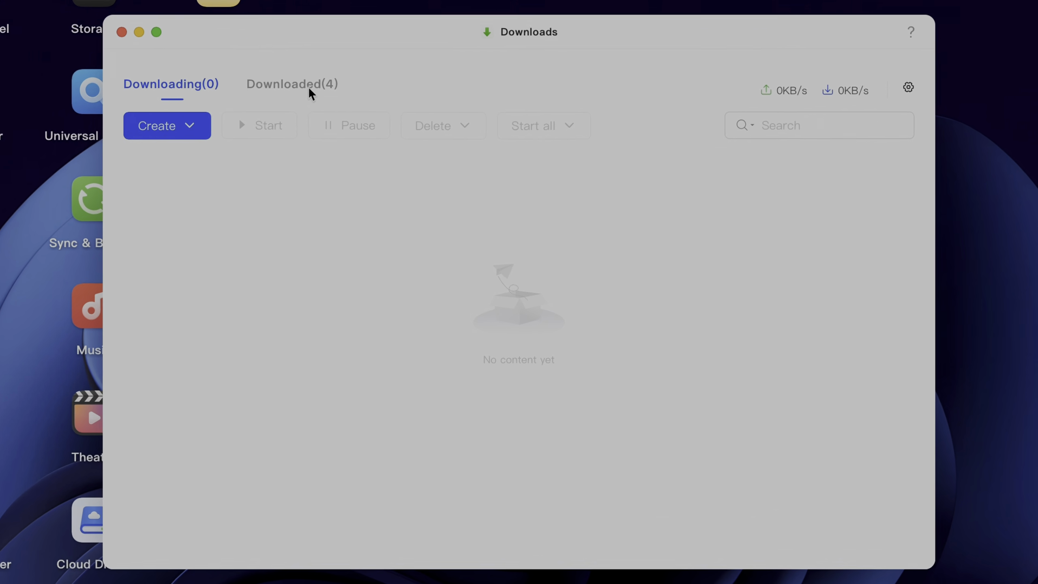
- Check the NAS's completed downloads for tiny11 23H2 x64.iso and switch from Downloads to the Virtual Machine app
click(360, 138)
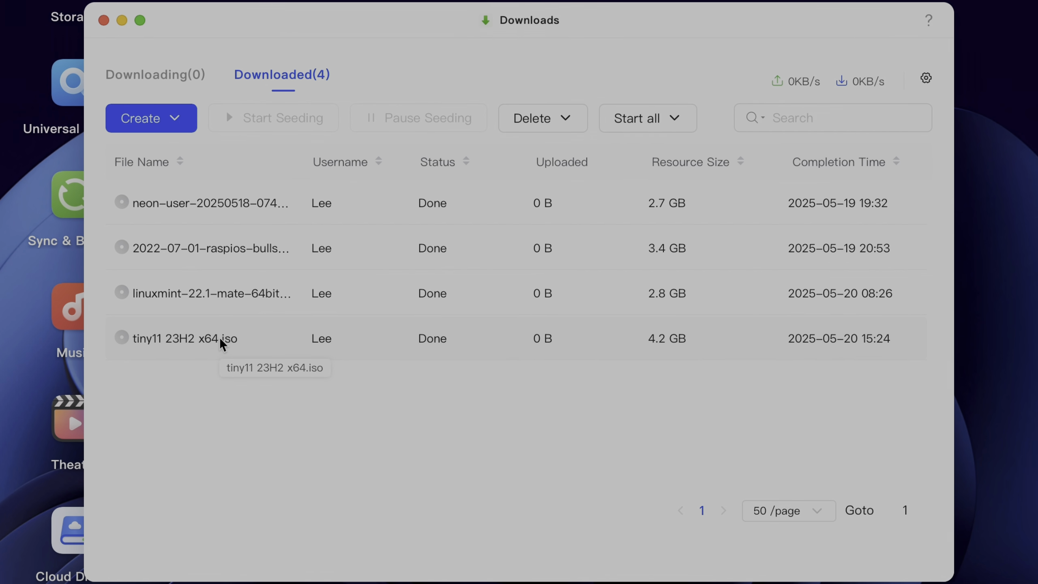
click(104, 21)
click(209, 202)
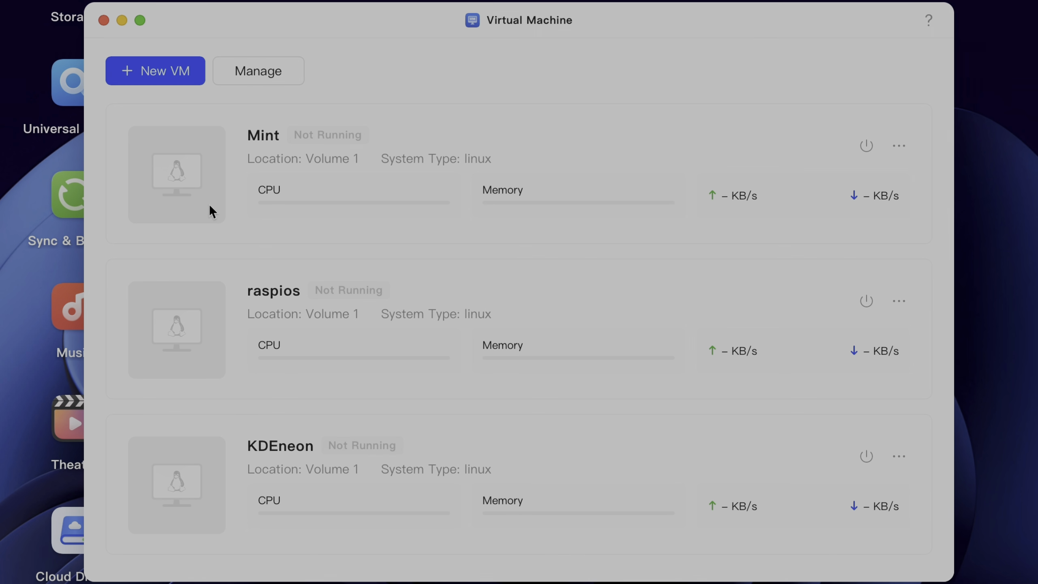
- Begin creating a new virtual machine manually and open the local image repository for uploading an image
click(167, 77)
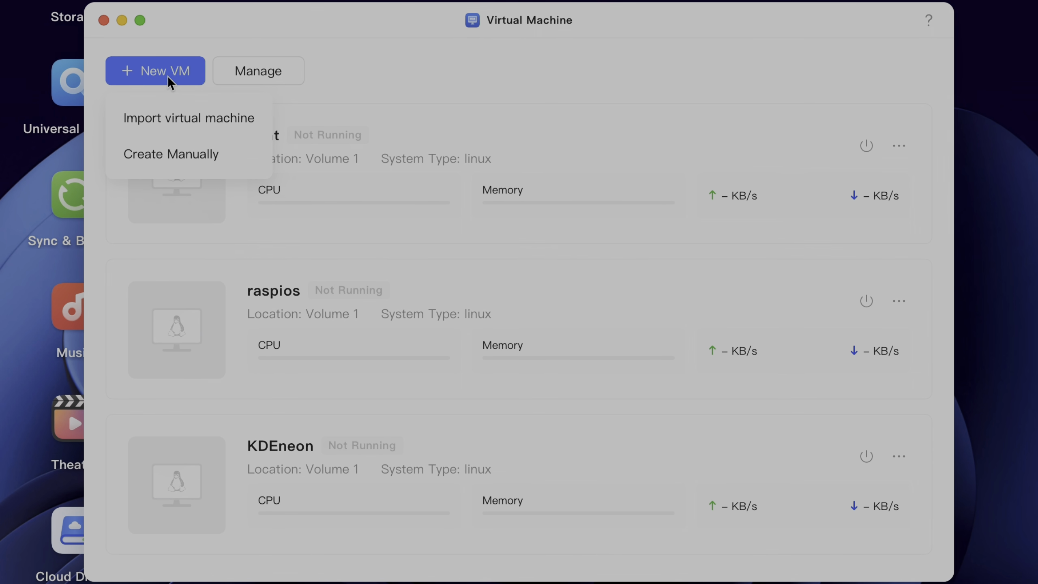
click(170, 155)
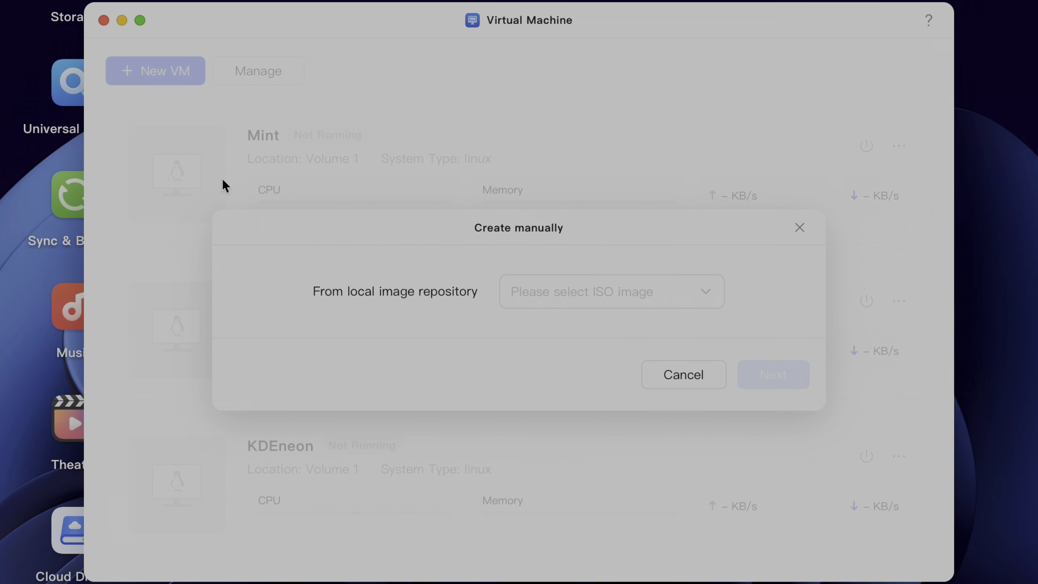
click(587, 295)
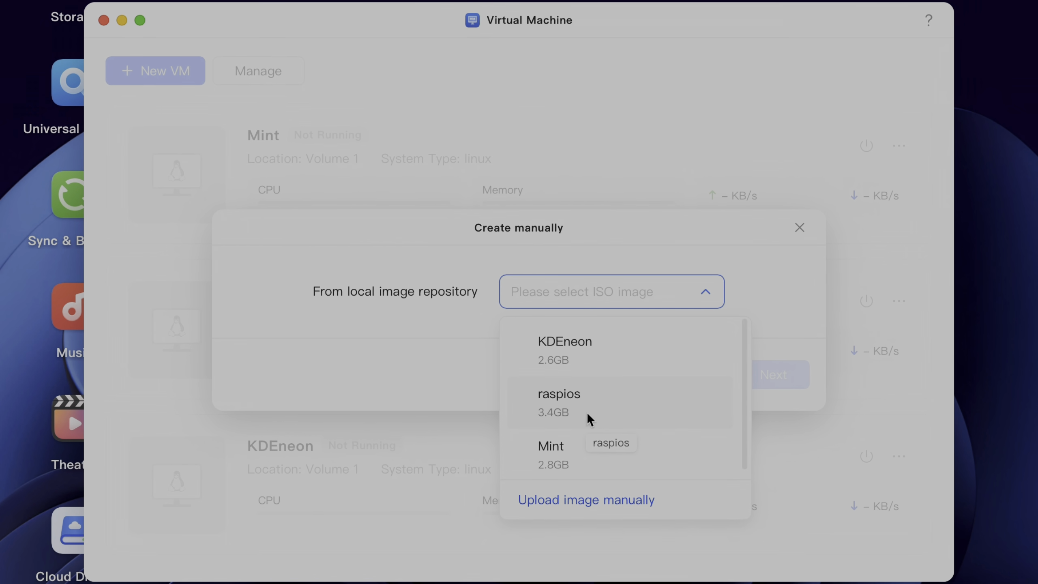
click(577, 499)
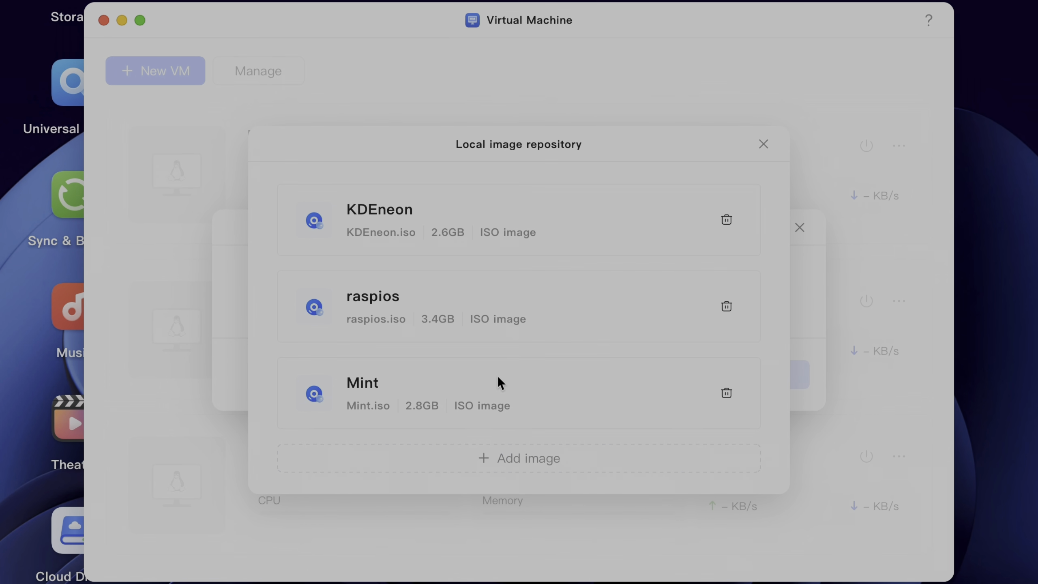
- Add tiny11 23H2 x64.iso from the NAS's Shared Folder/Downloads to the image upload list
click(500, 457)
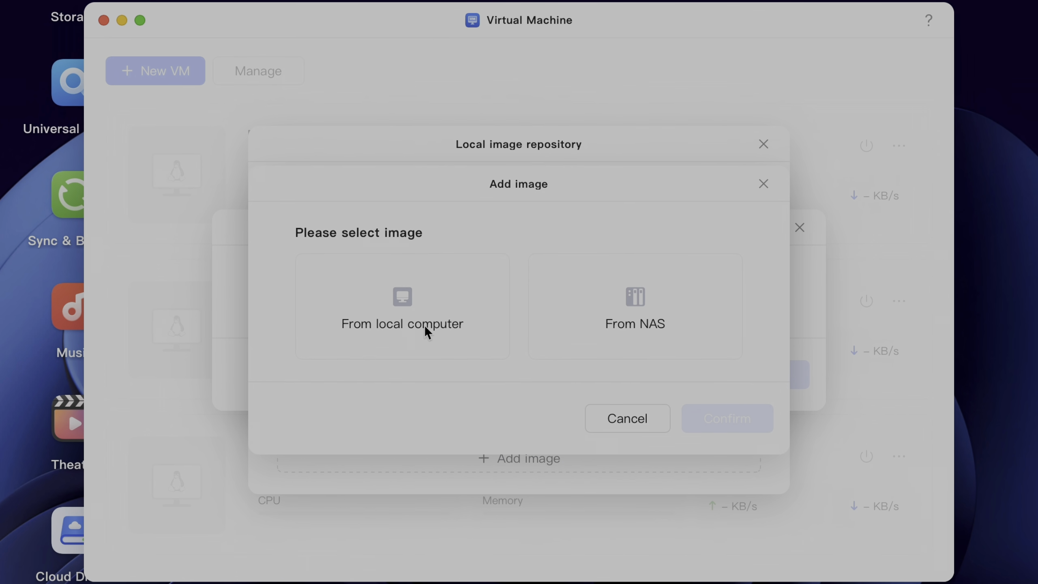
click(551, 317)
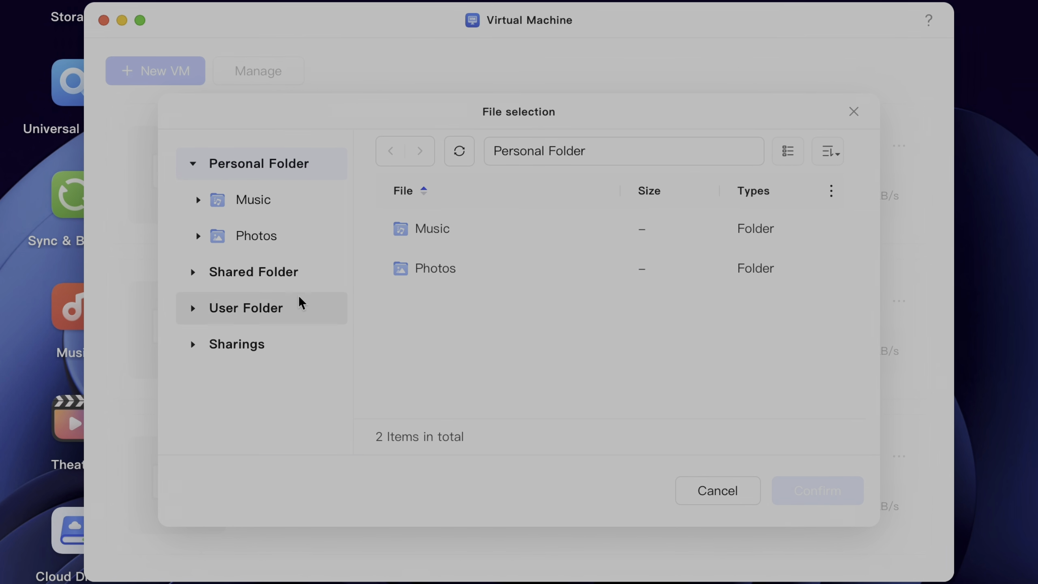
click(264, 274)
double_click(434, 269)
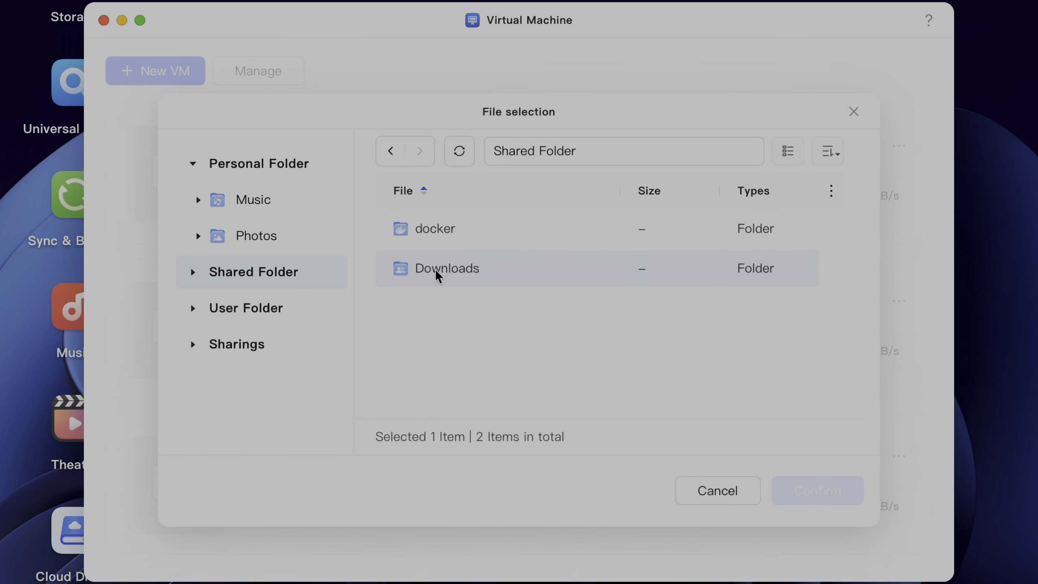
click(456, 341)
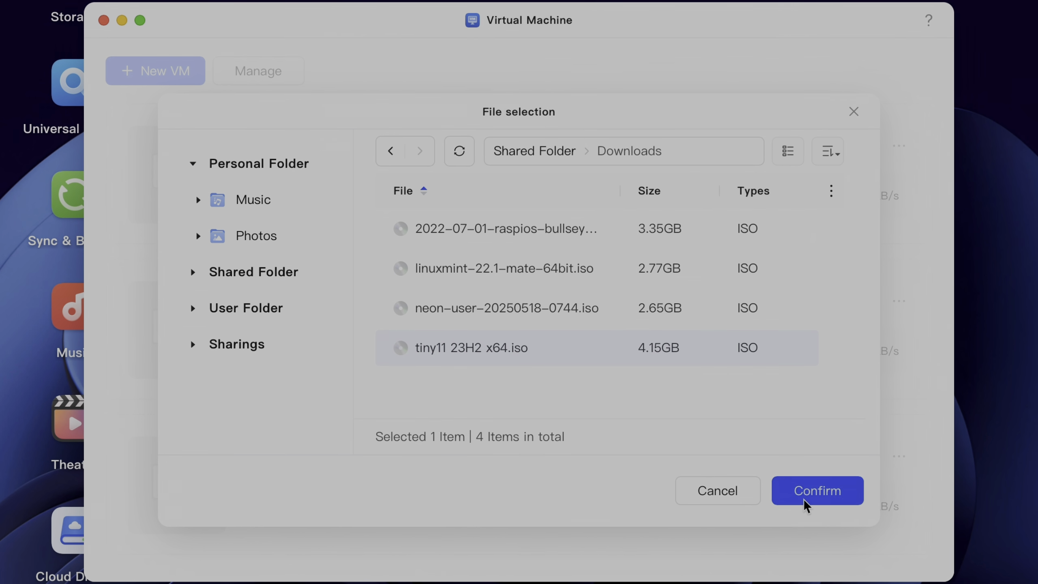
click(817, 503)
- Name the tiny11 image Win11, save it to the local image repository and close the repository
click(753, 488)
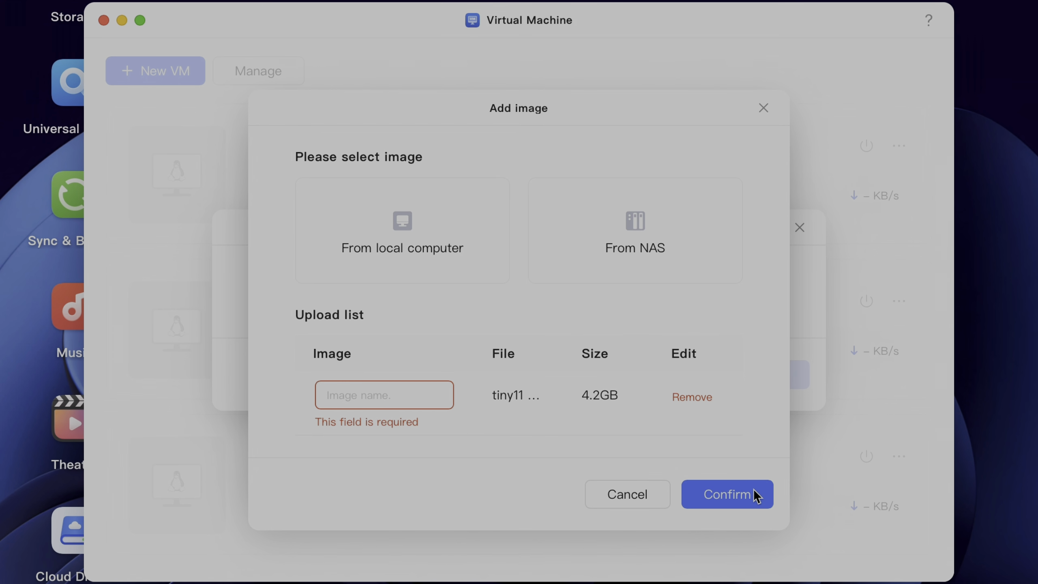
click(423, 395)
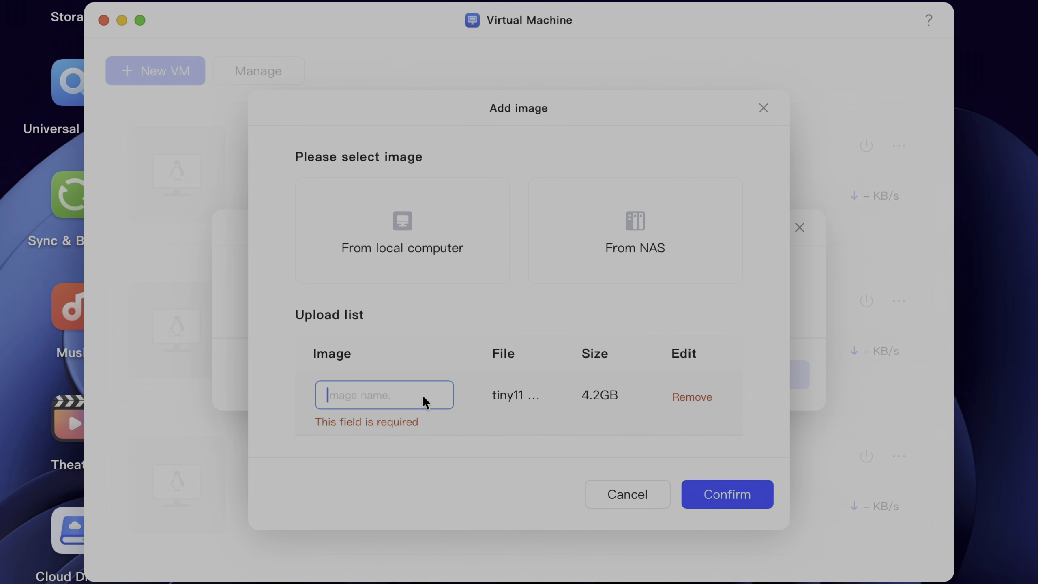
text(Win)
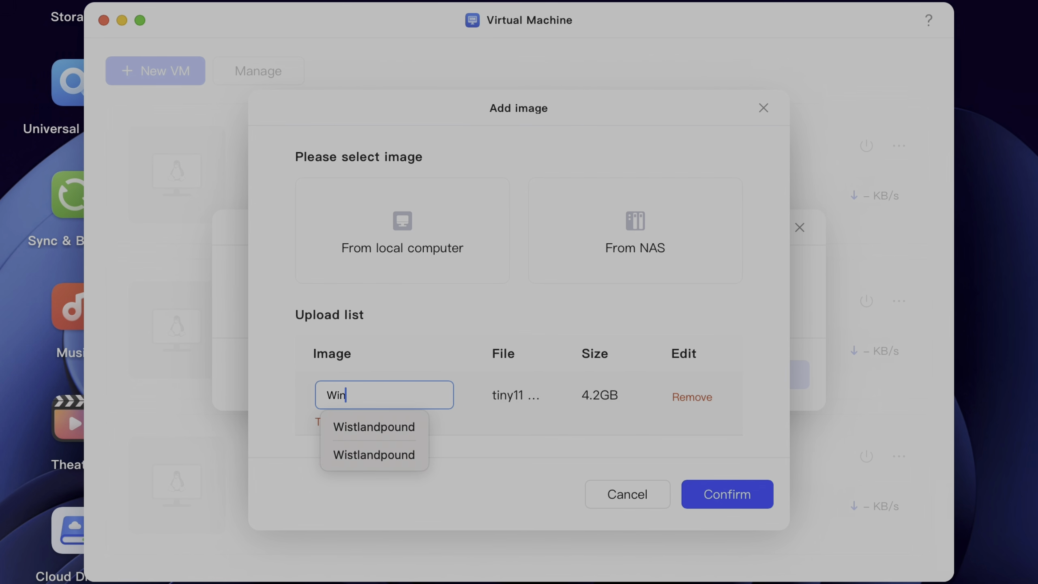
text(11)
click(730, 495)
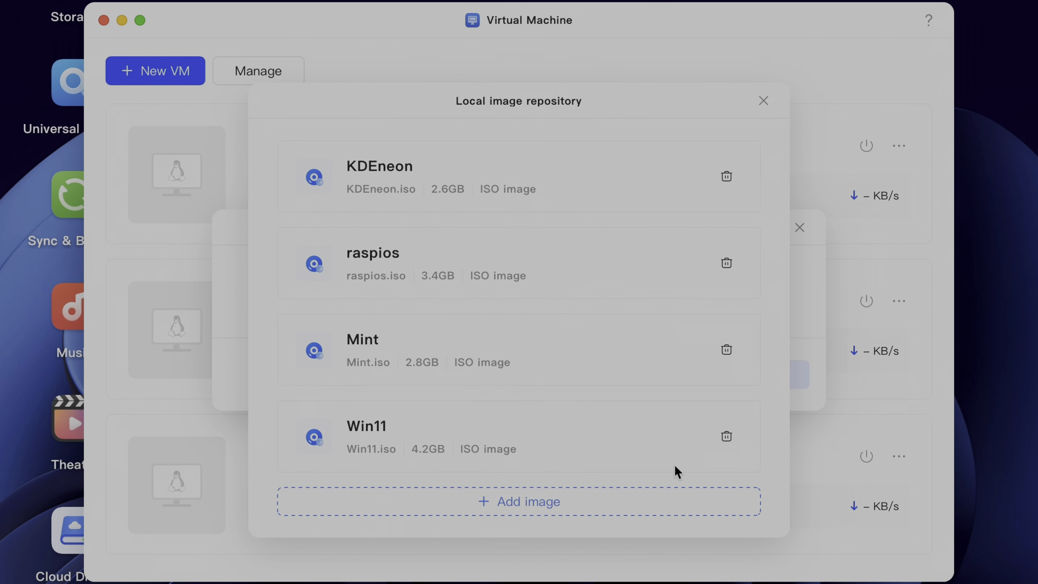
click(763, 102)
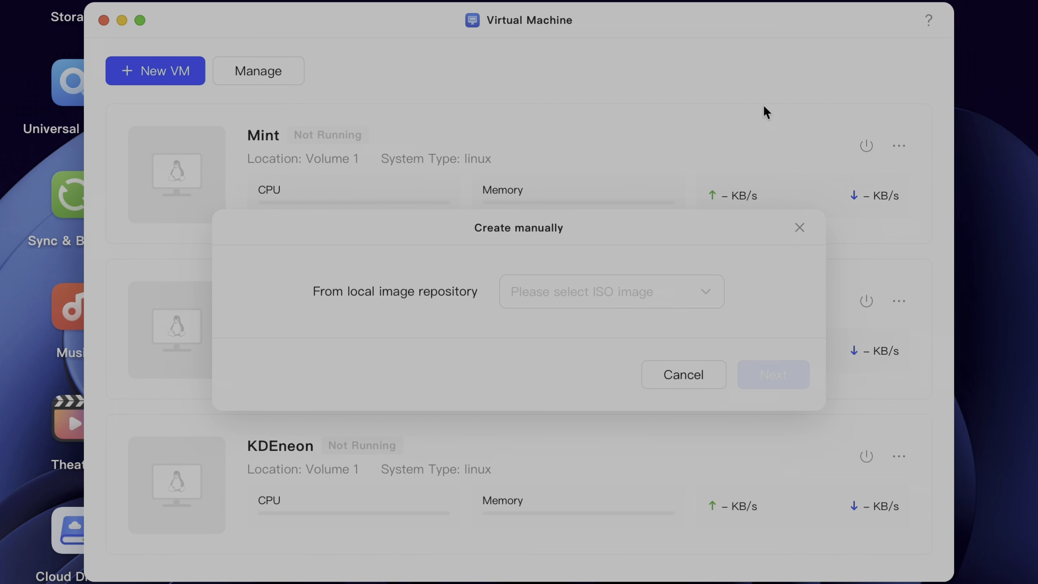
- Base the new VM on the Win11 image, store it on Volume 1 and set its system type to Windows 11
click(702, 291)
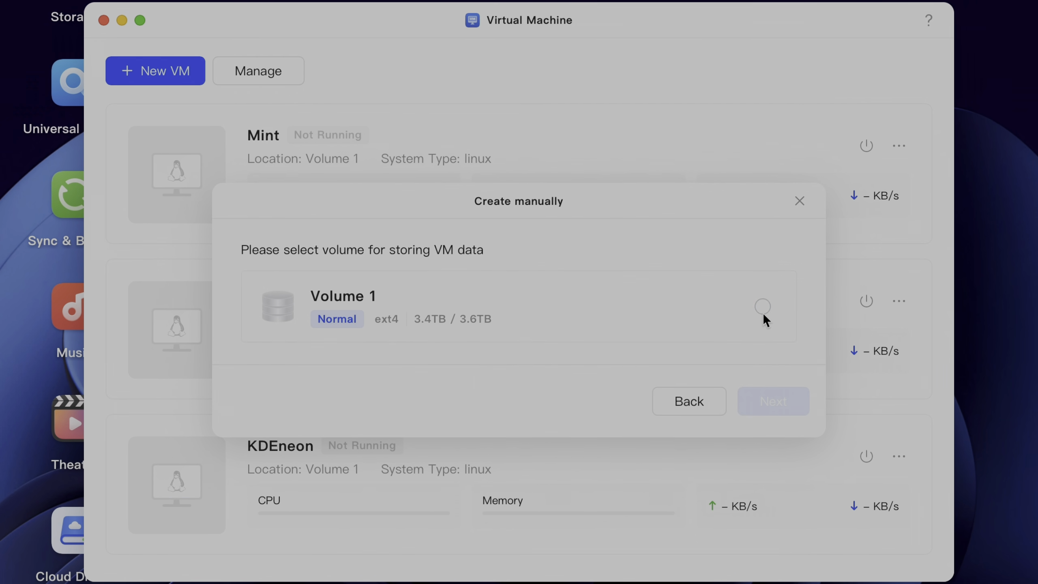
click(763, 313)
click(775, 403)
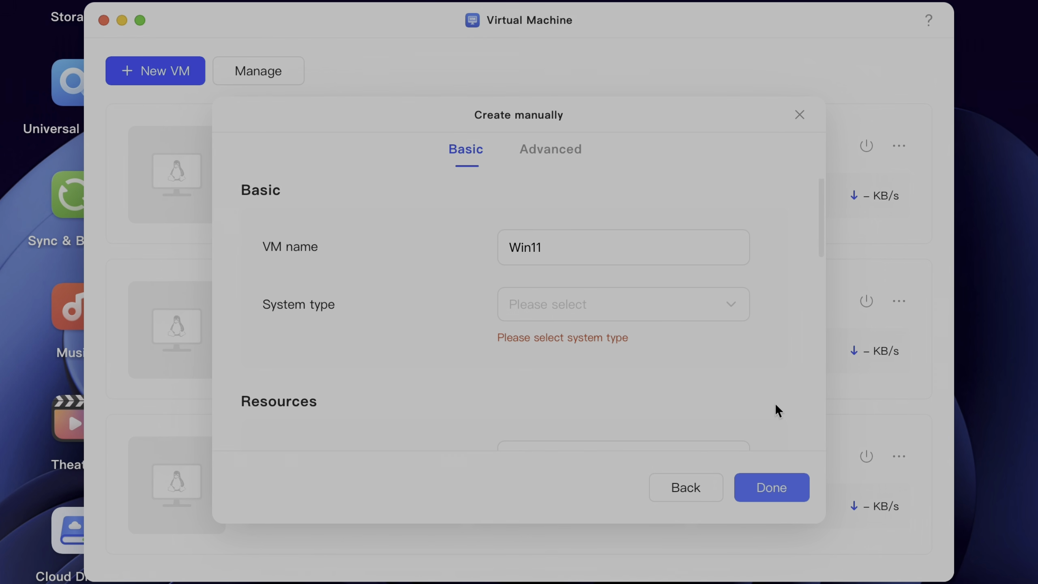
click(659, 291)
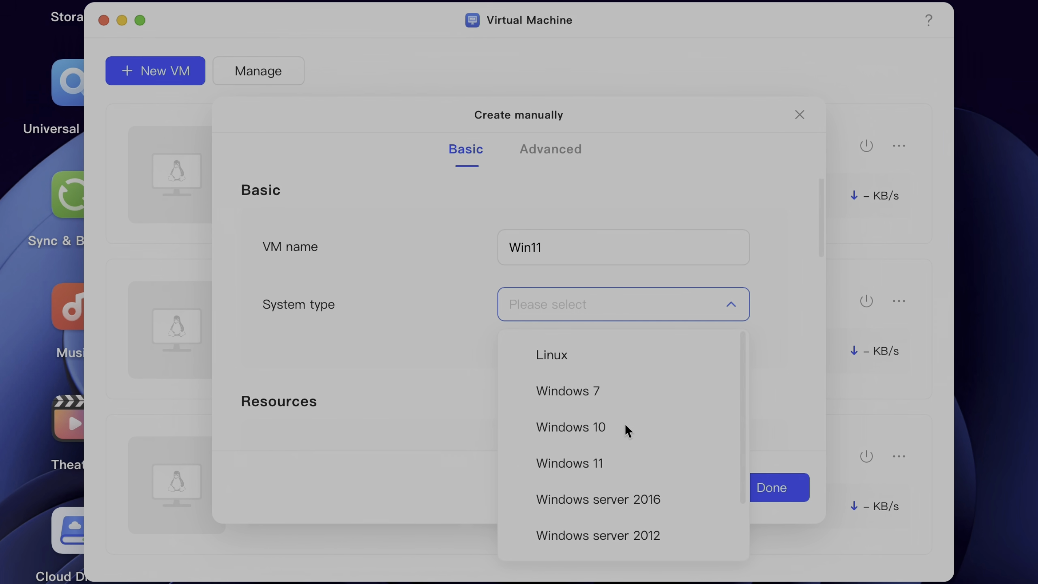
click(608, 454)
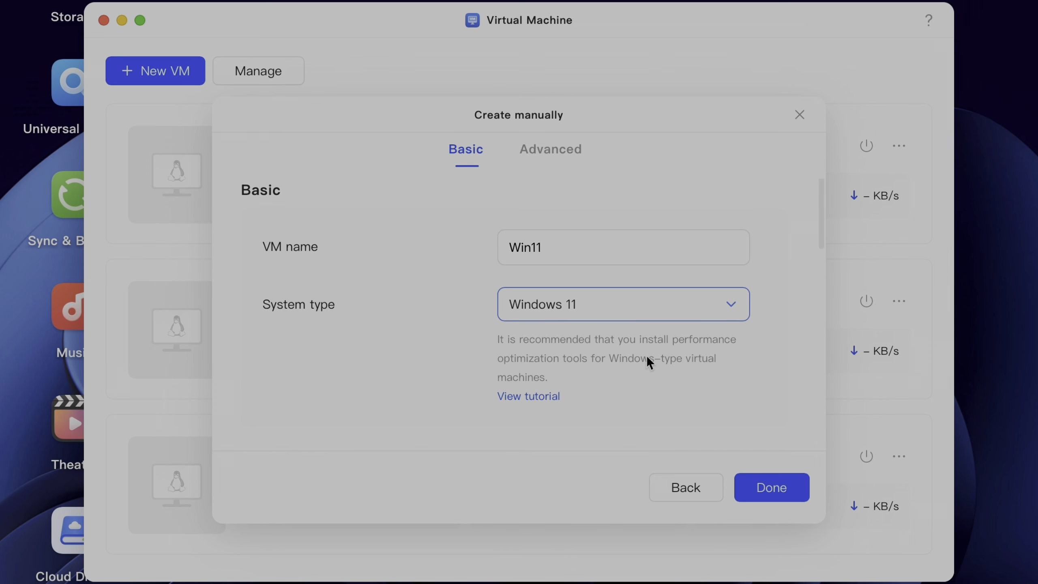
- Look through the linked tutorial on installing the Guest Tools performance optimization tools on Windows virtual machines
click(545, 396)
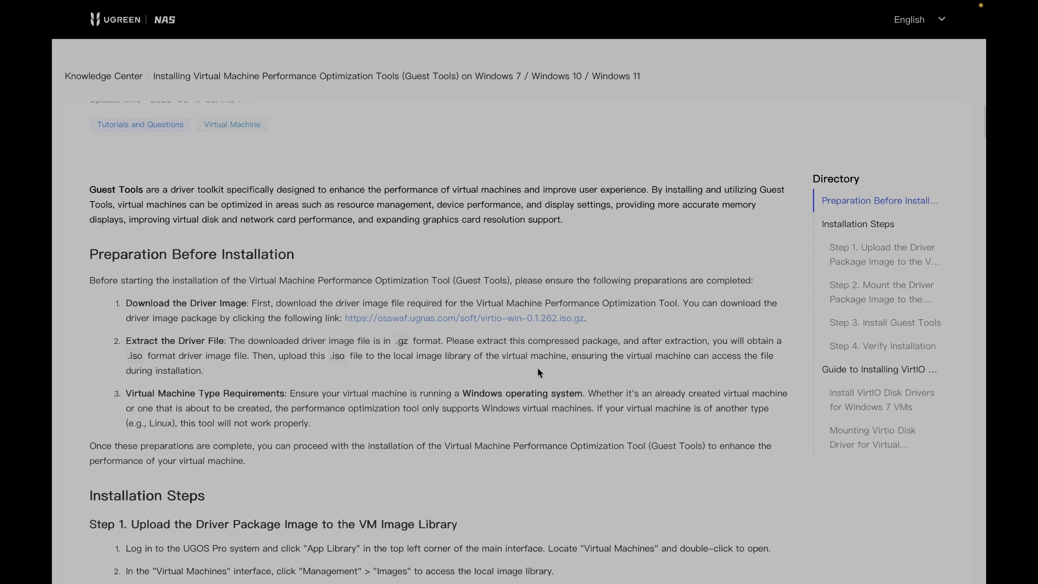
scroll(537, 367, down, 15)
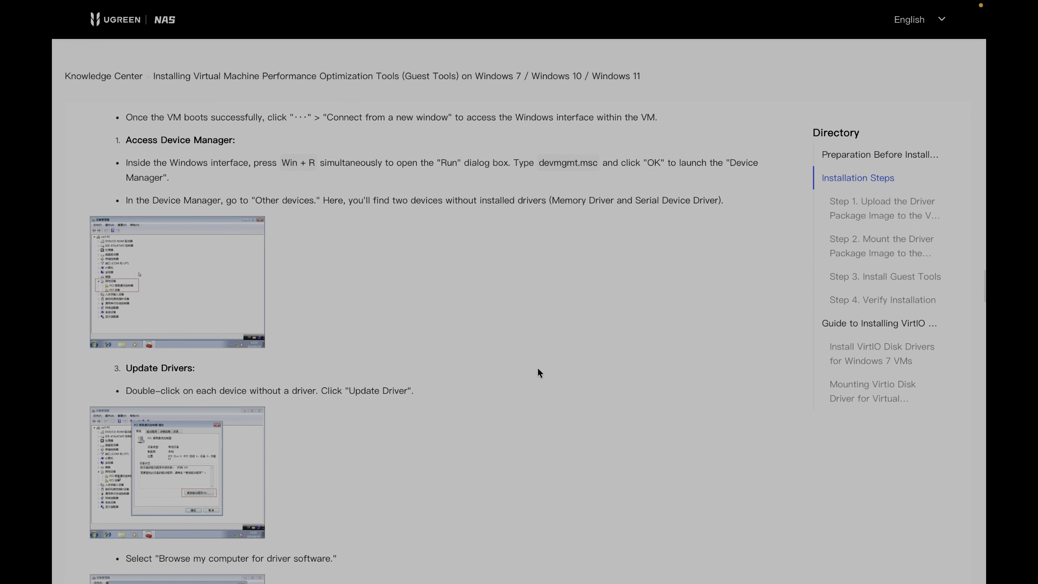
scroll(537, 367, up, 15)
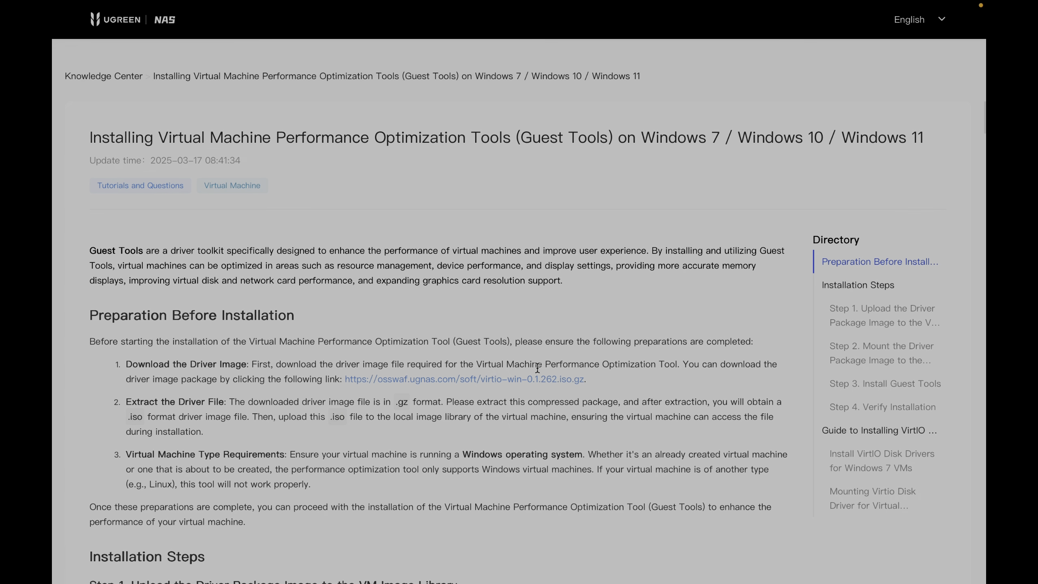
- Finish creating the Win11 virtual machine, start it and boot it from the installation disc
mouse_move(482, 572)
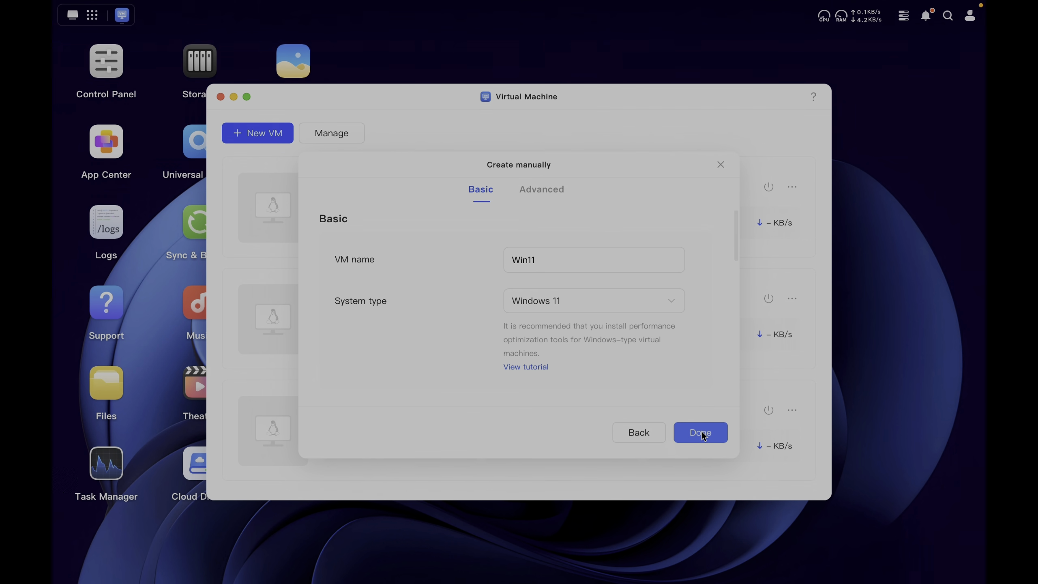
click(700, 432)
mouse_move(272, 207)
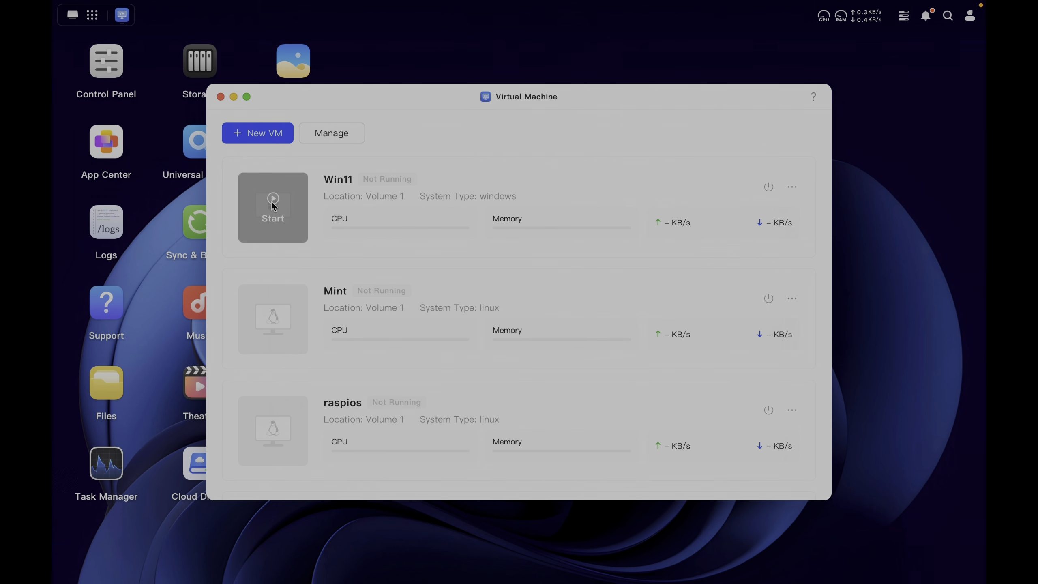
click(272, 203)
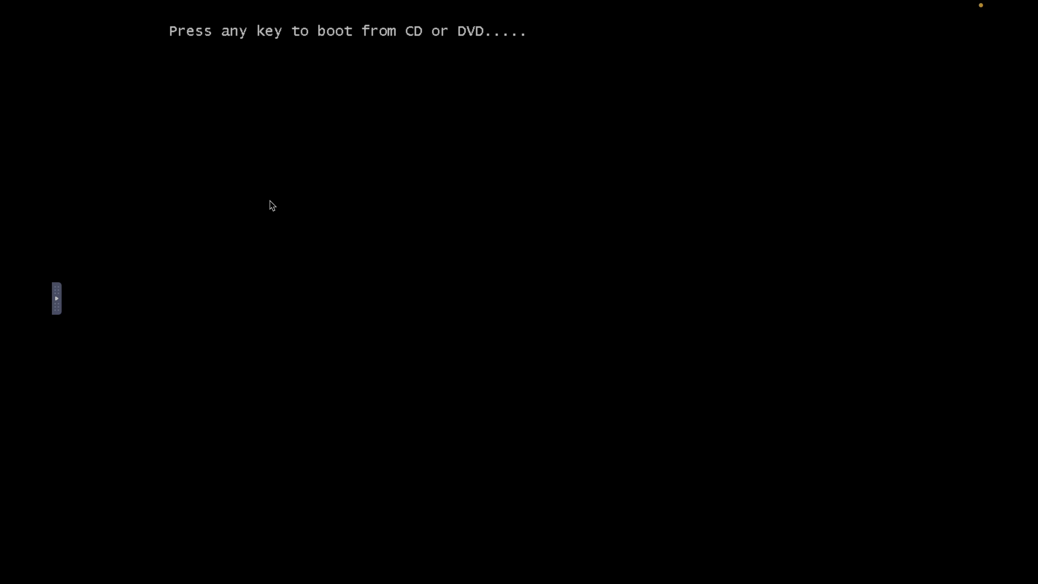
key(Return)
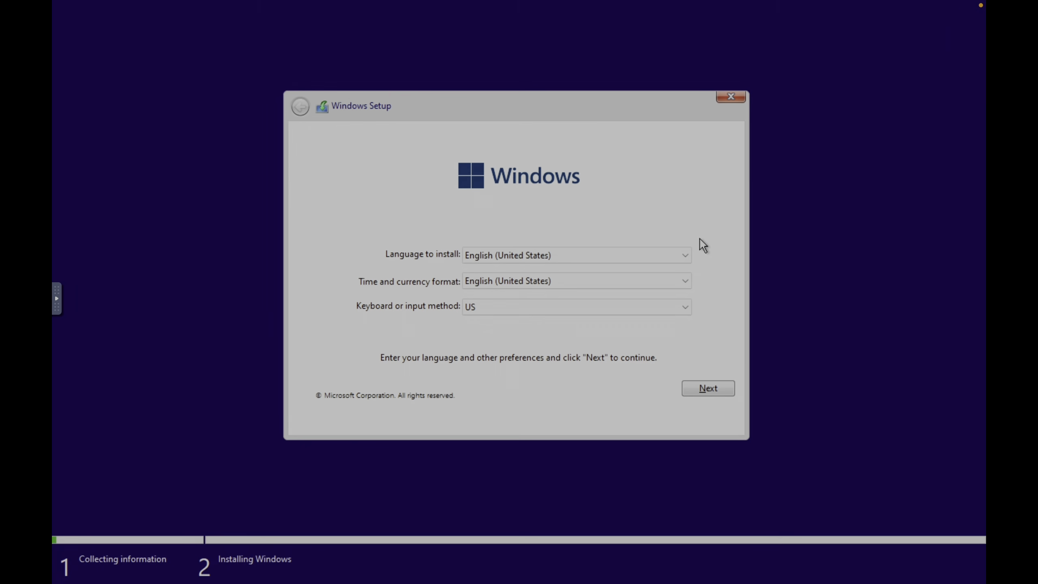
- Set Windows Setup's time and currency format to English (United Kingdom) and keyboard to United Kingdom, and continue
click(683, 256)
click(683, 258)
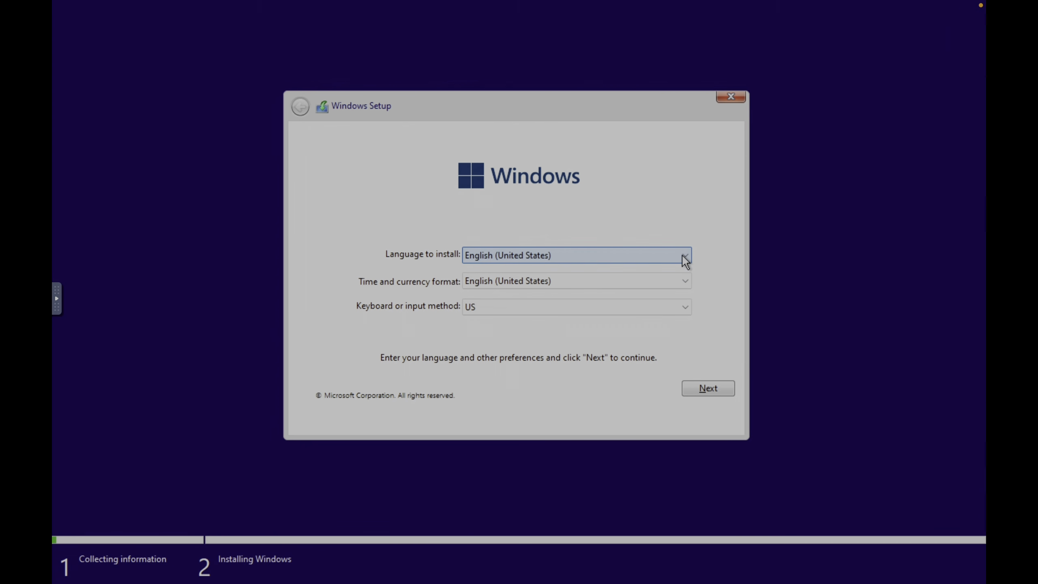
click(643, 308)
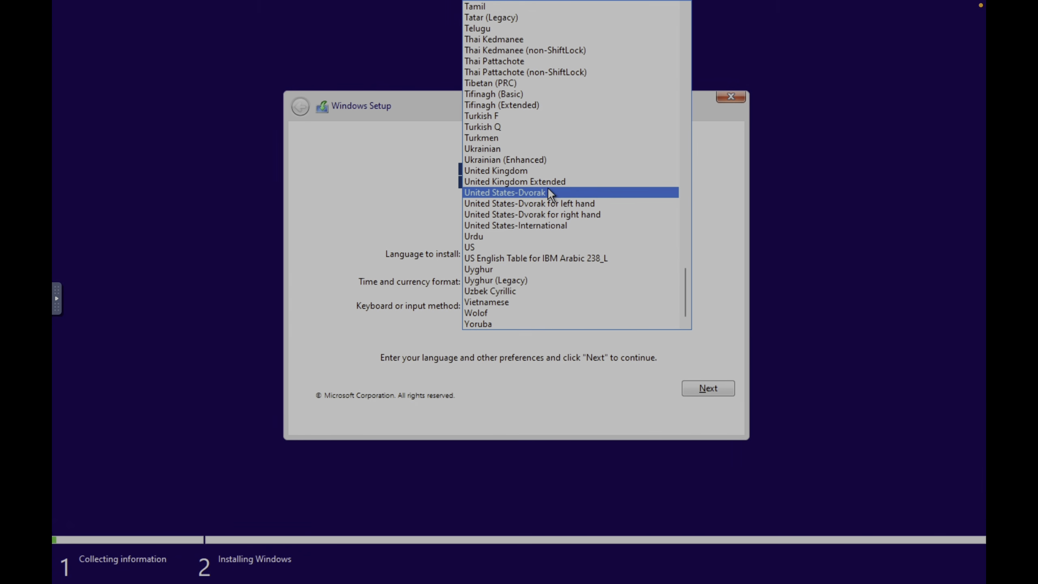
click(527, 170)
click(683, 282)
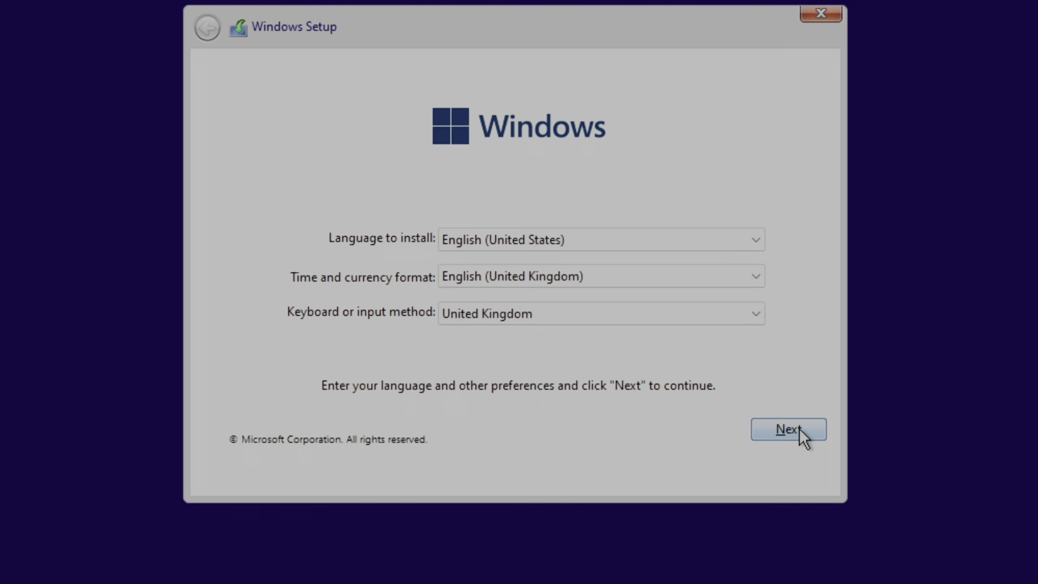
click(799, 429)
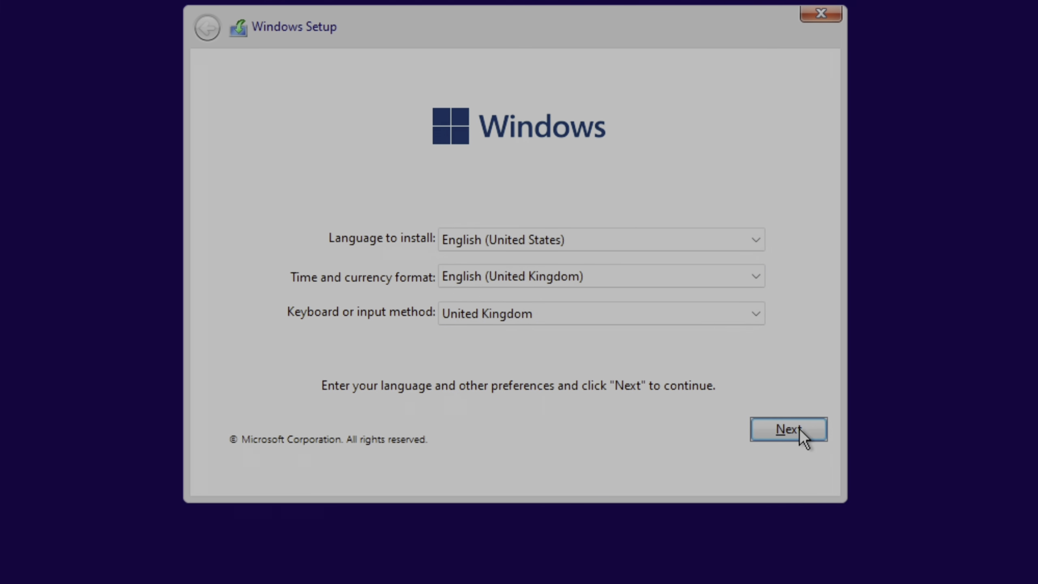
- Accept the Microsoft license terms and install Windows on Drive 0 Unallocated Space
click(243, 432)
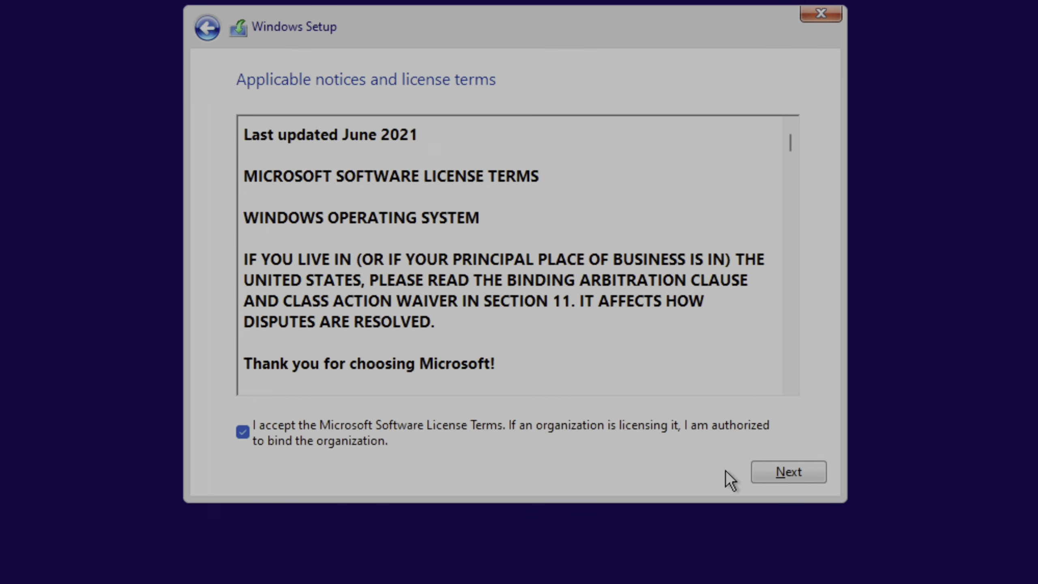
click(769, 477)
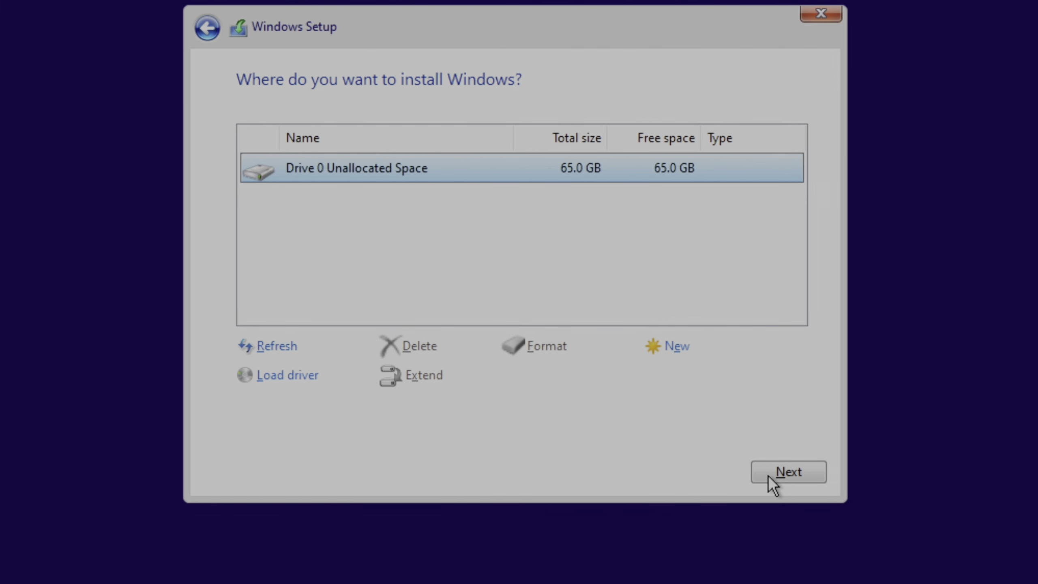
click(769, 476)
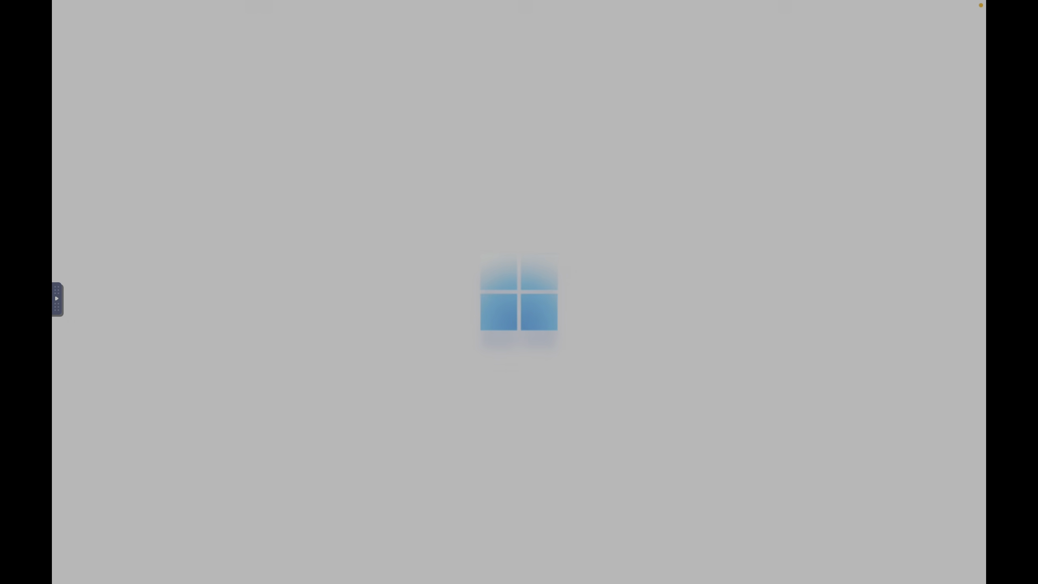
- Complete the Windows first-run setup with the United Kingdom keyboard layout, no second layout, and the inking & typing privacy page accepted
click(801, 489)
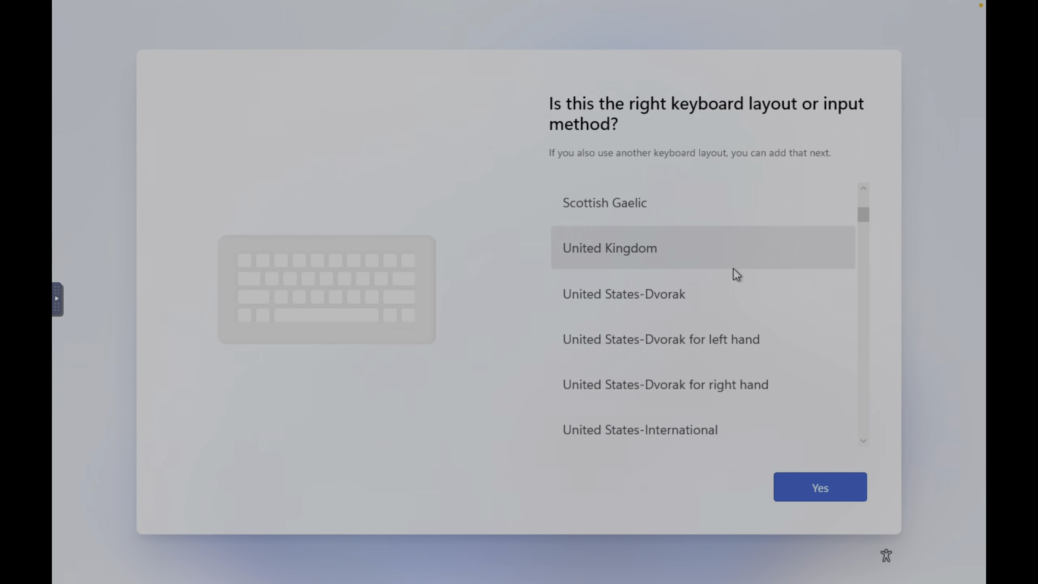
click(735, 269)
click(830, 482)
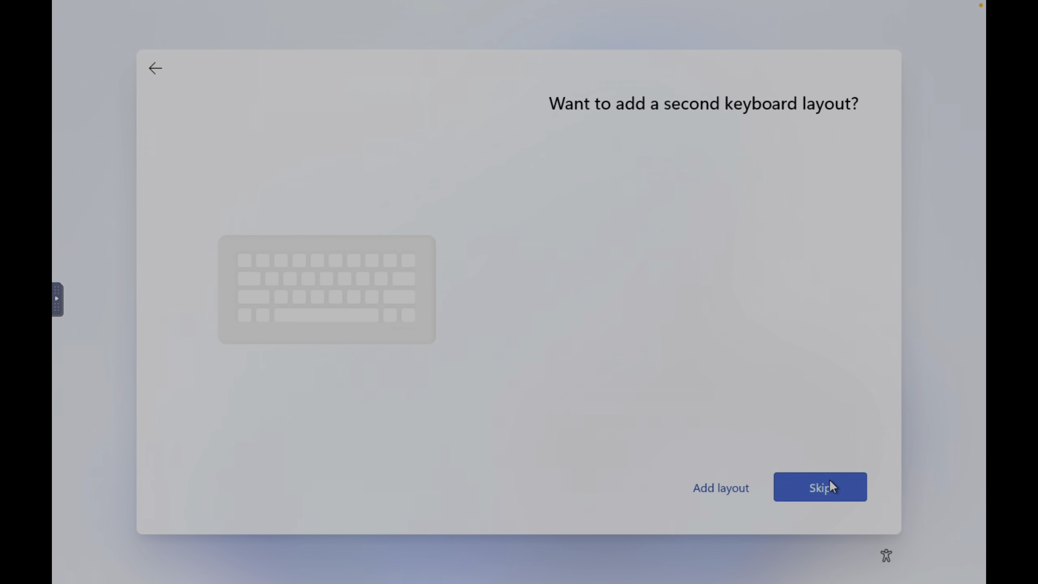
click(801, 488)
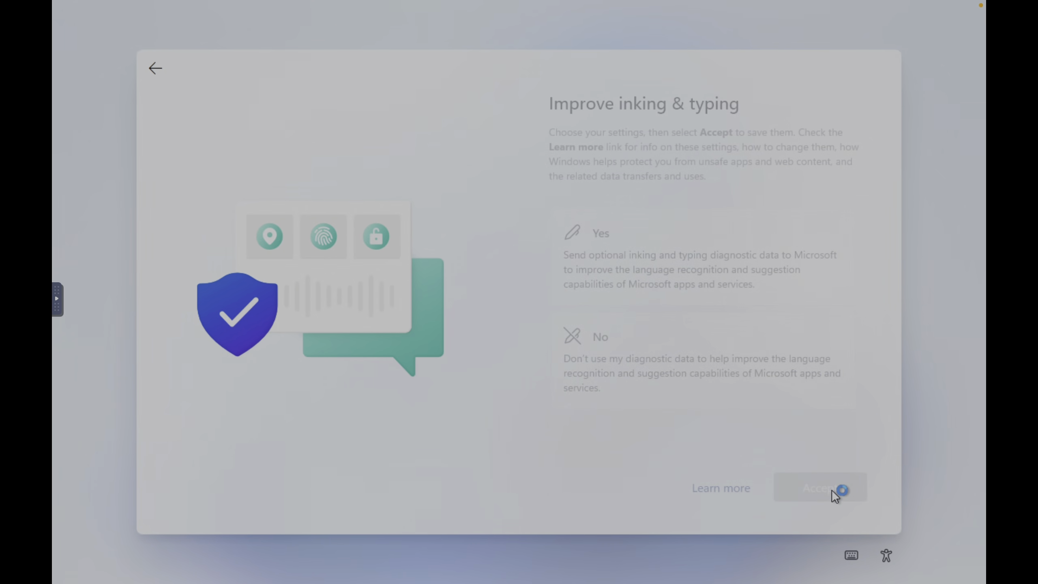
click(820, 487)
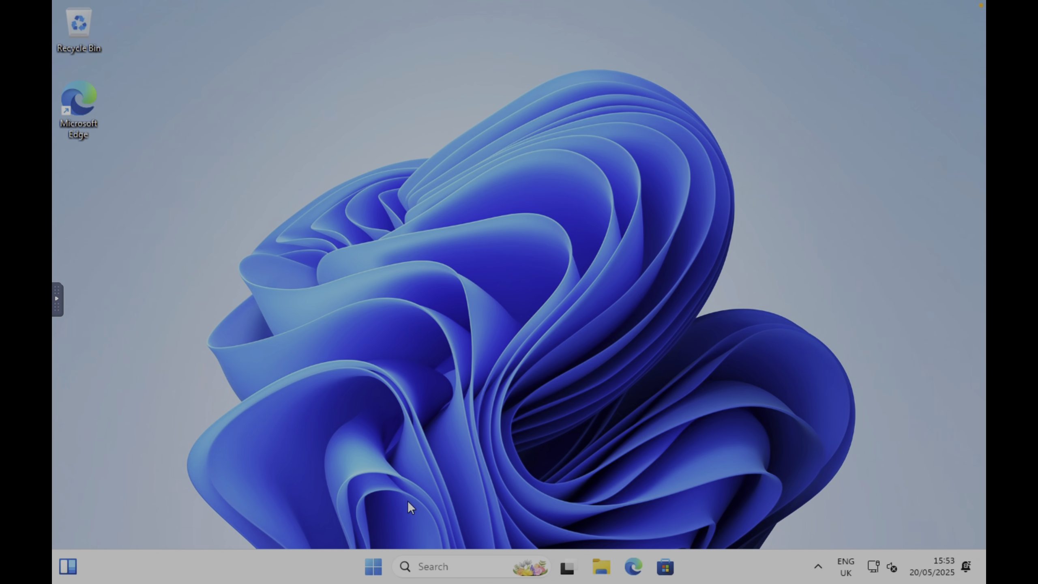
- Open the About your PC system settings and examine the device and Windows specifications
click(375, 568)
text(abou)
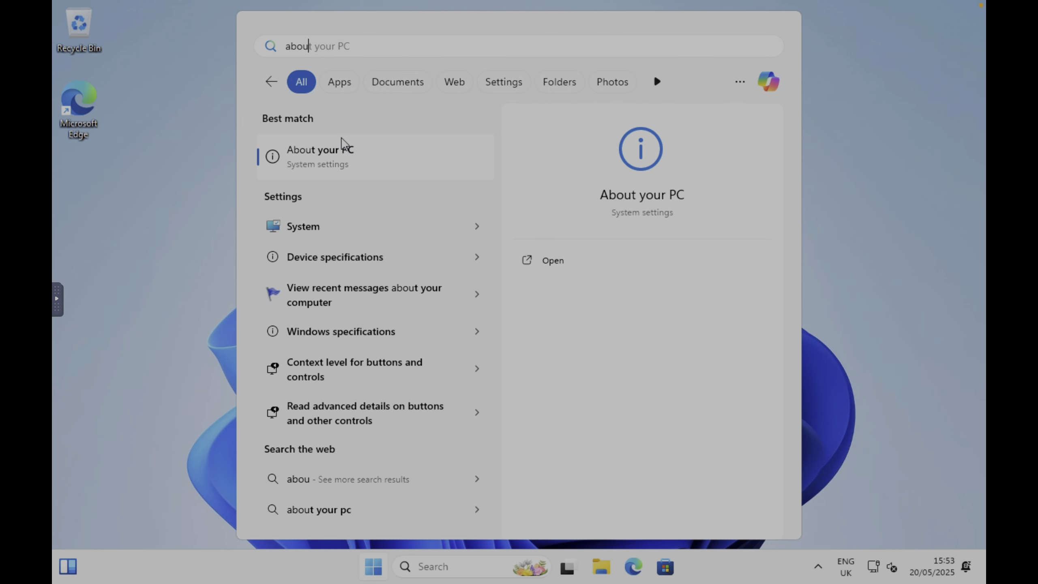
click(346, 154)
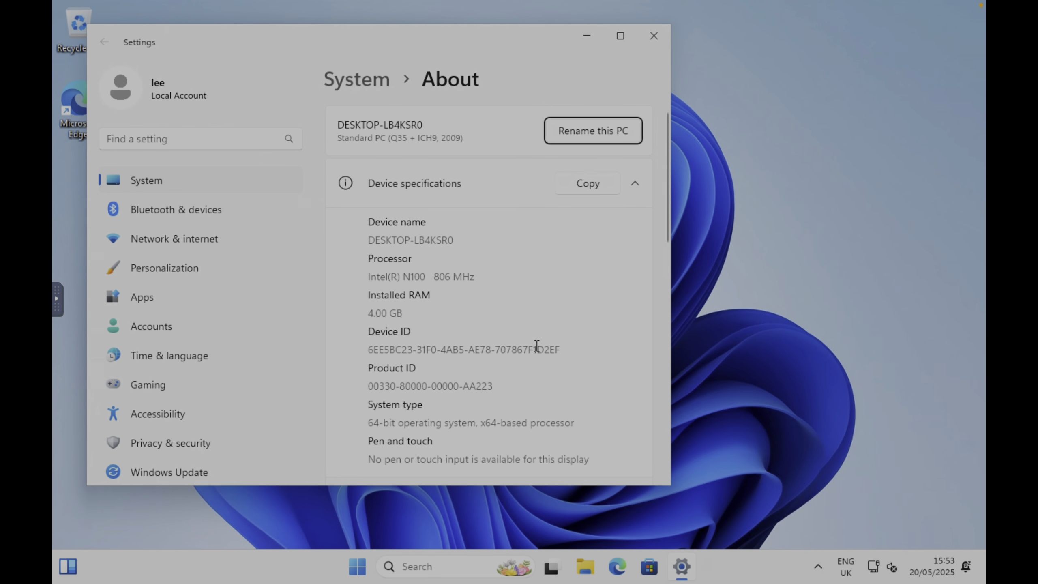
scroll(537, 345, down, 5)
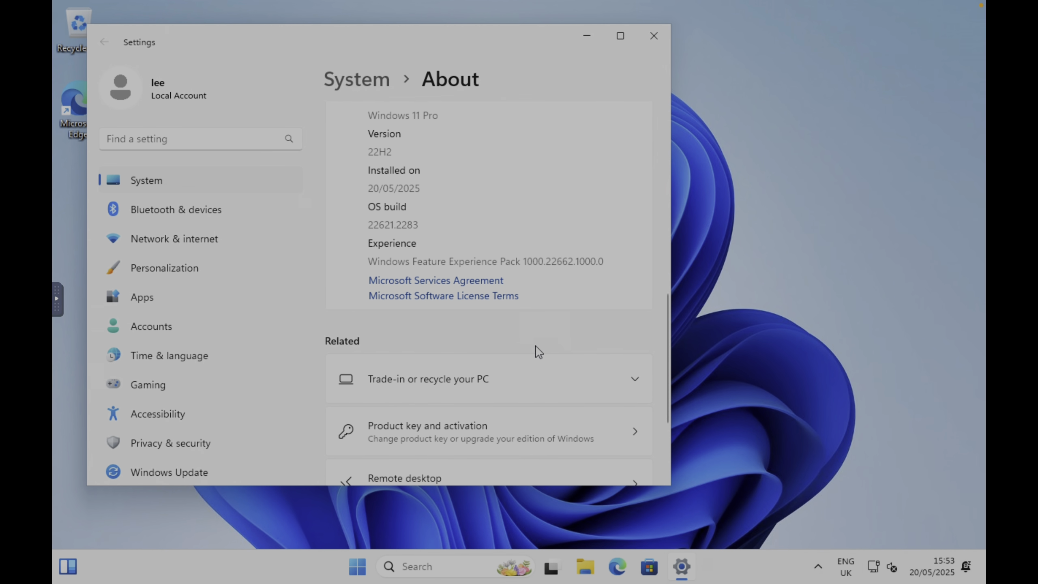
scroll(537, 351, up, 2)
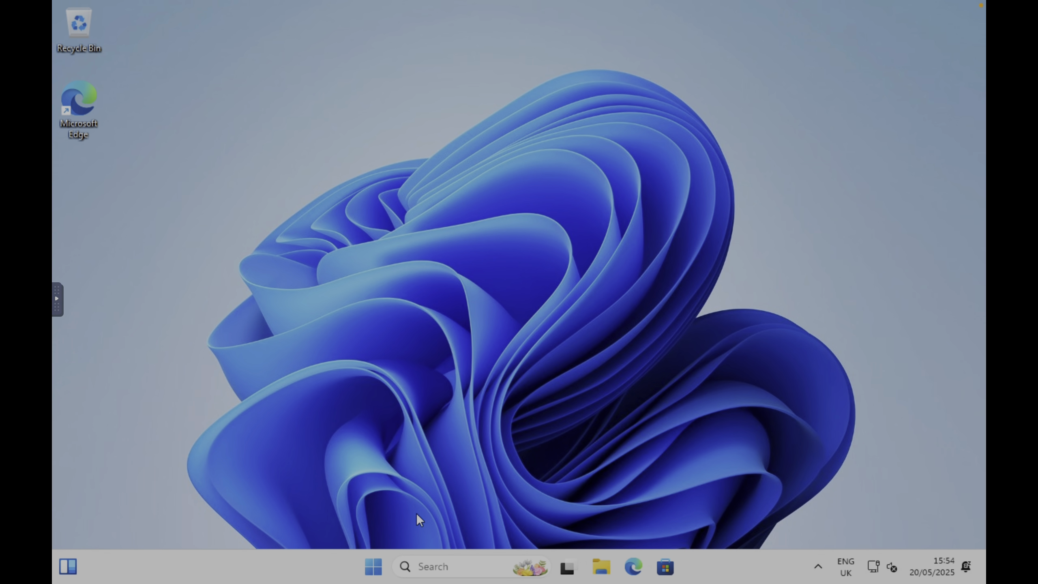
- Set the Windows visual effects to Adjust for best performance and apply the change
click(373, 566)
text(per)
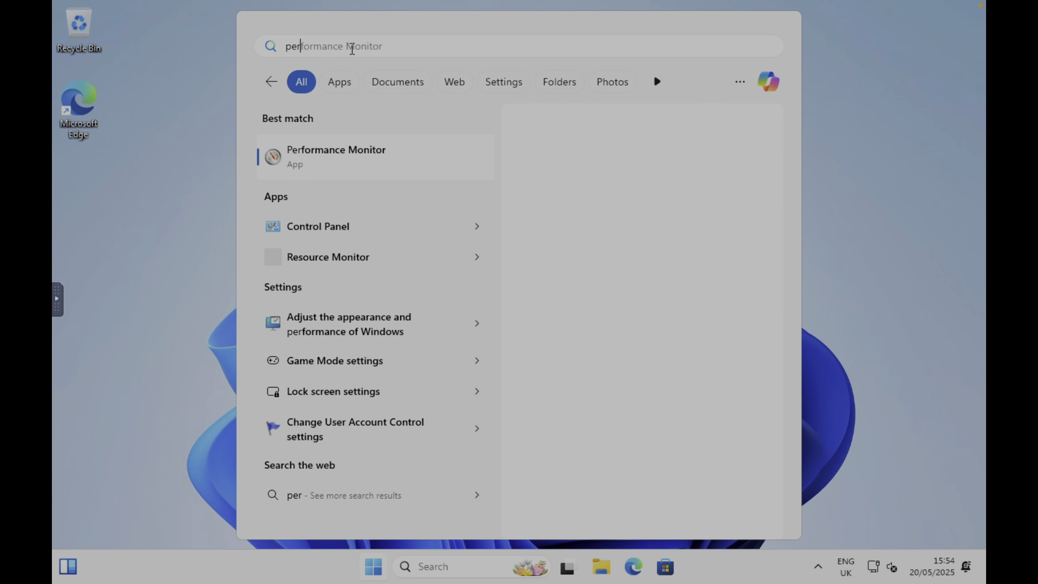
text(f)
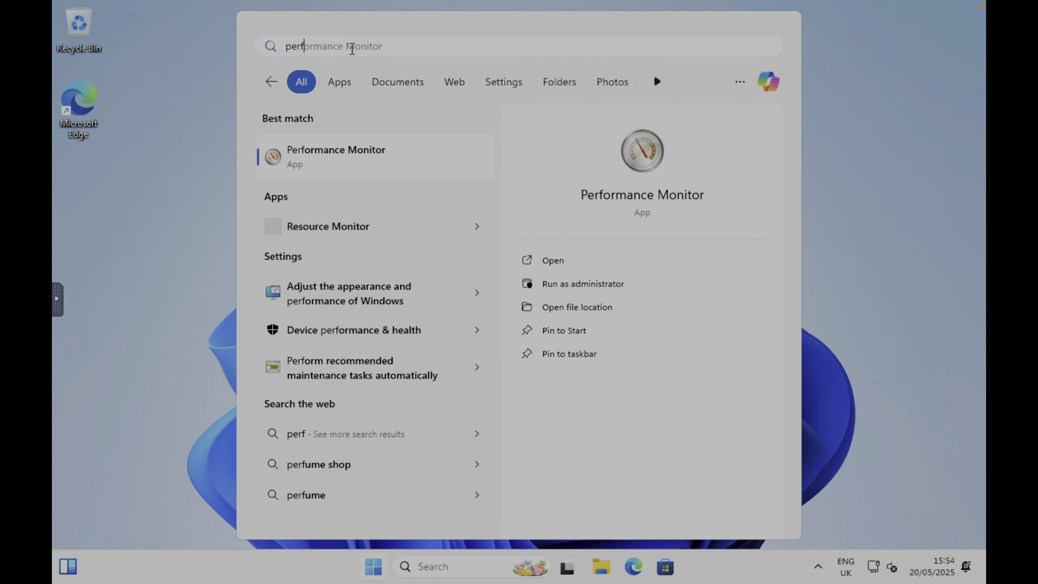
click(352, 286)
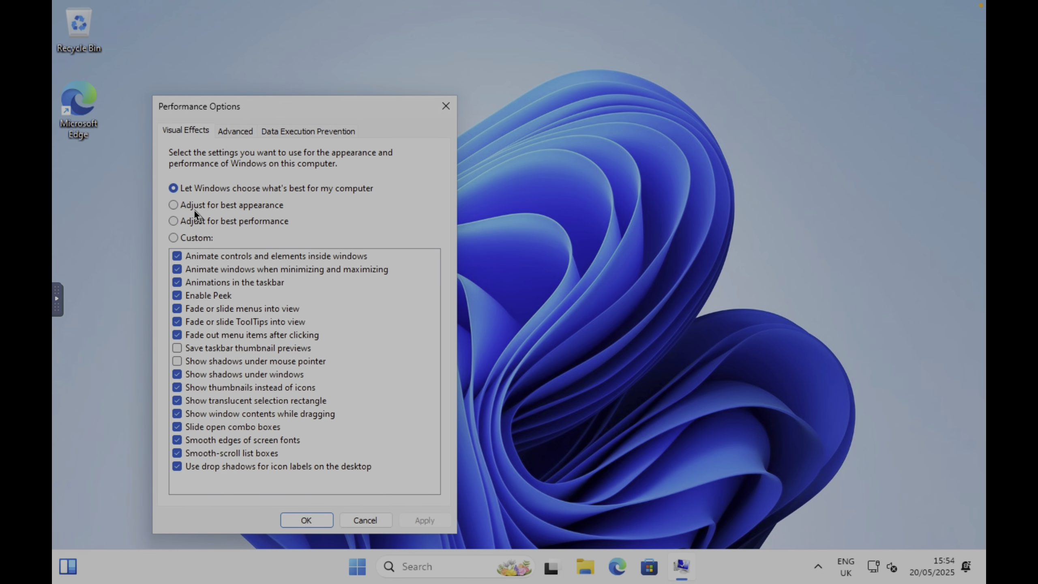
click(176, 221)
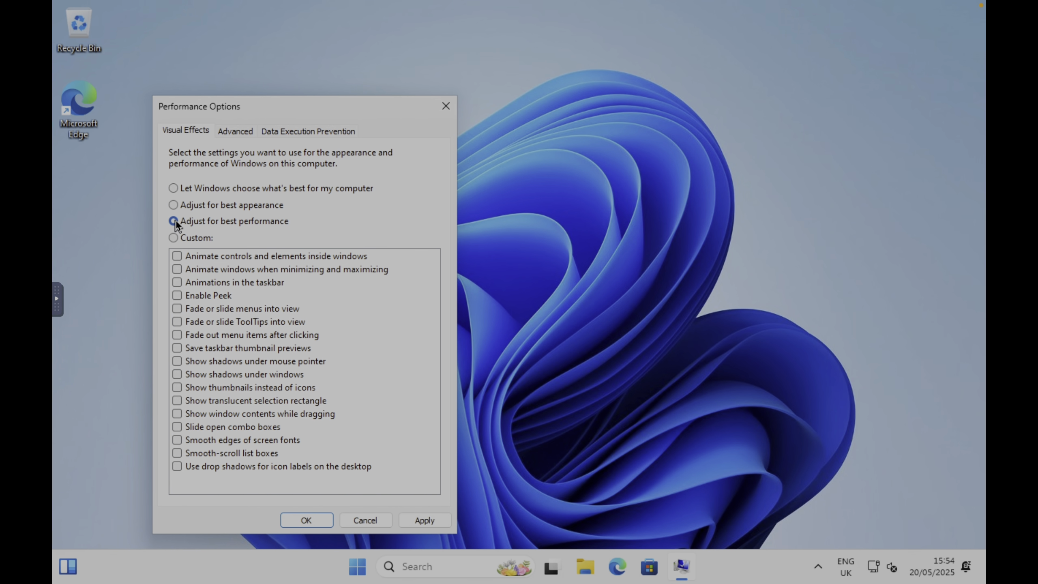
click(409, 521)
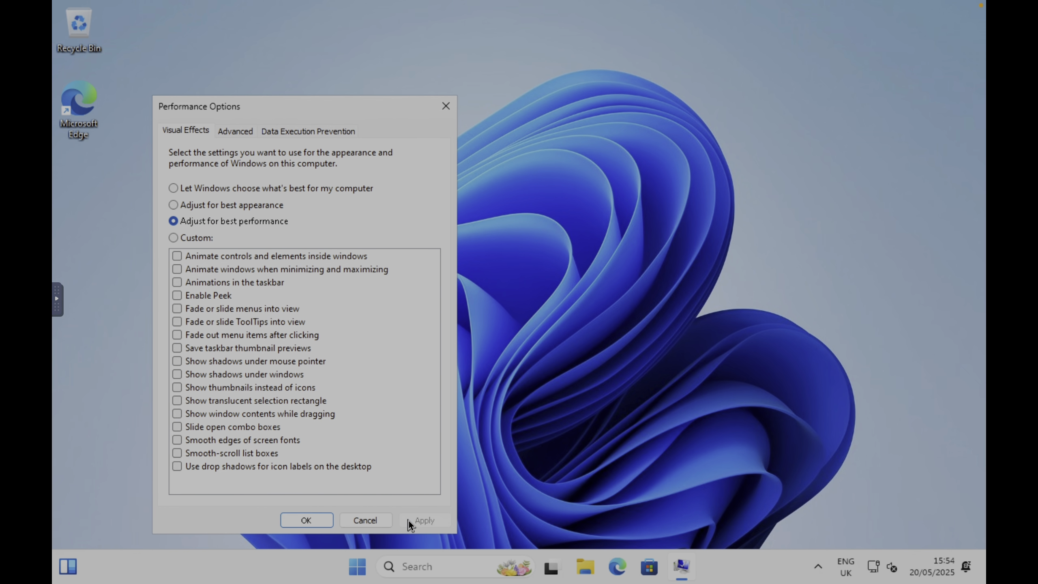
click(307, 520)
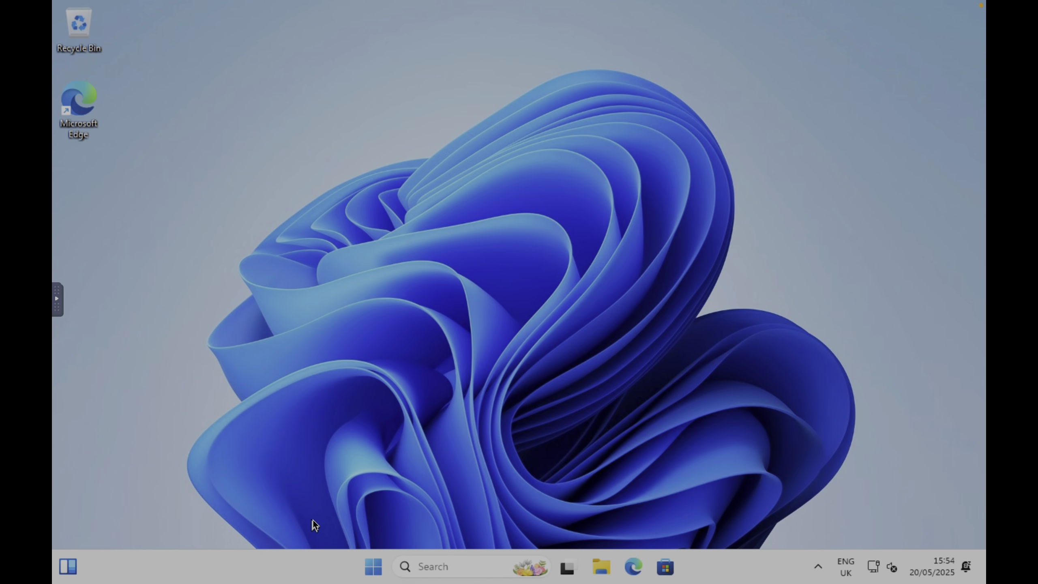
- Turn off Microsoft Edge in the Startup Apps settings and close Settings
click(427, 567)
text(start)
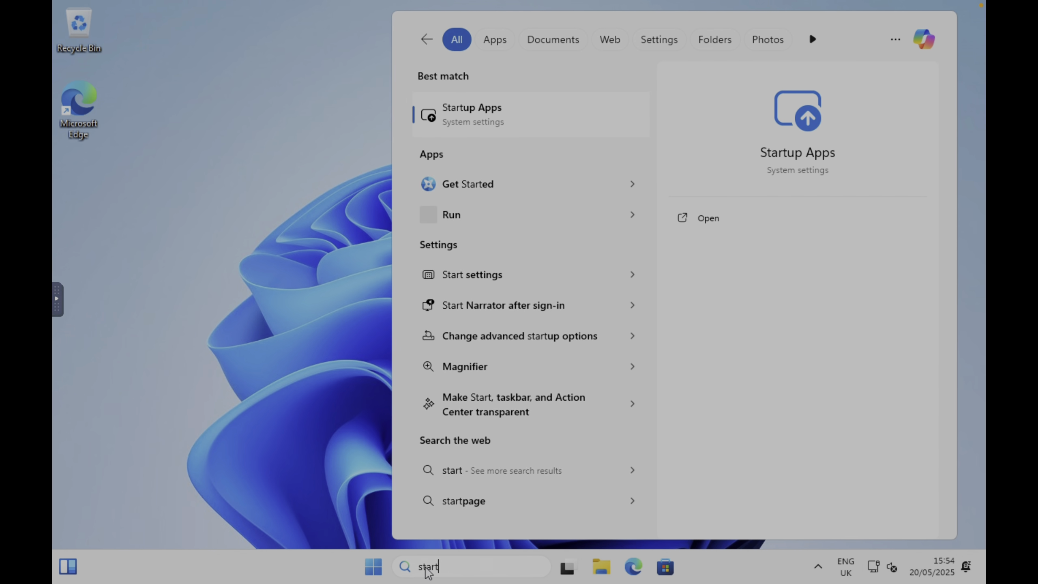
text(up)
click(501, 121)
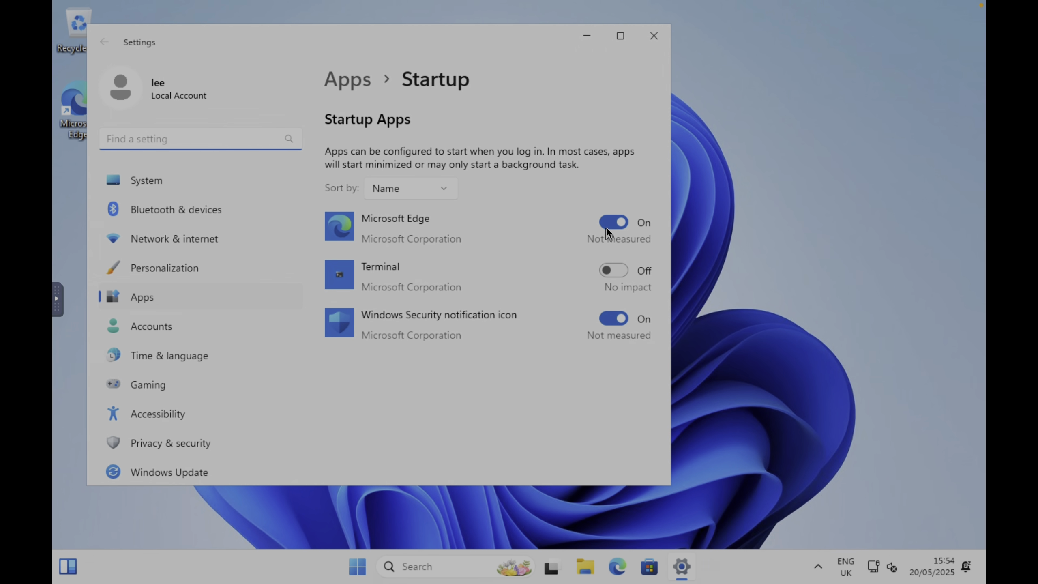
click(606, 228)
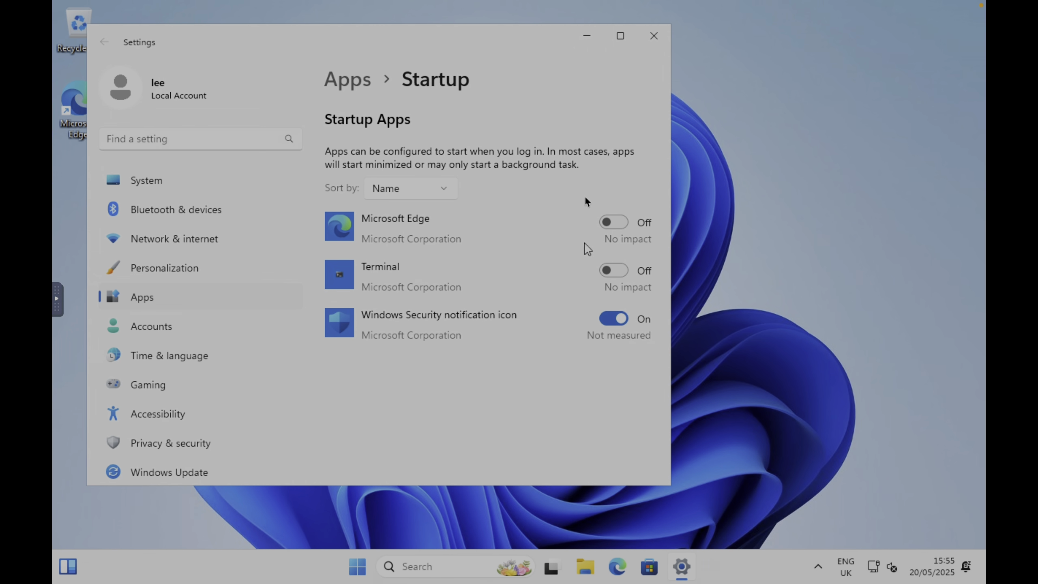
click(653, 39)
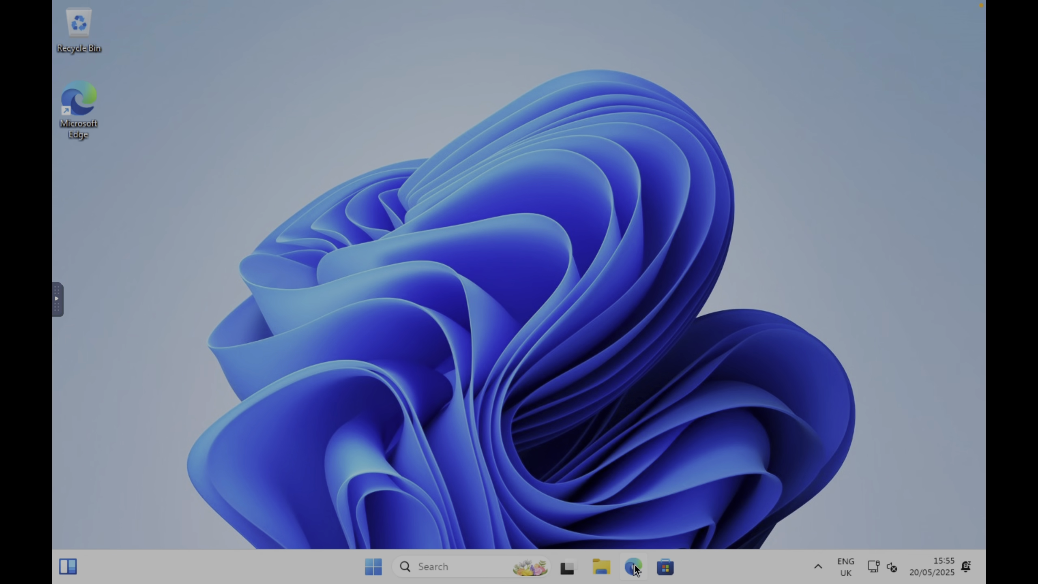
- Launch Microsoft Edge, search the web for bbc sport and open the BBC Sport site from the results
click(634, 569)
click(250, 45)
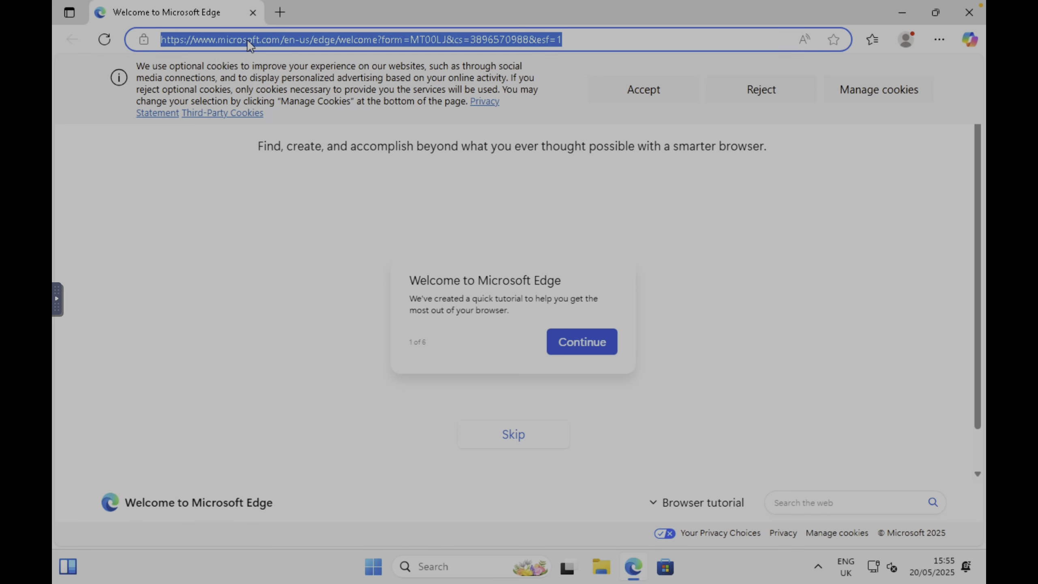
text(bbc )
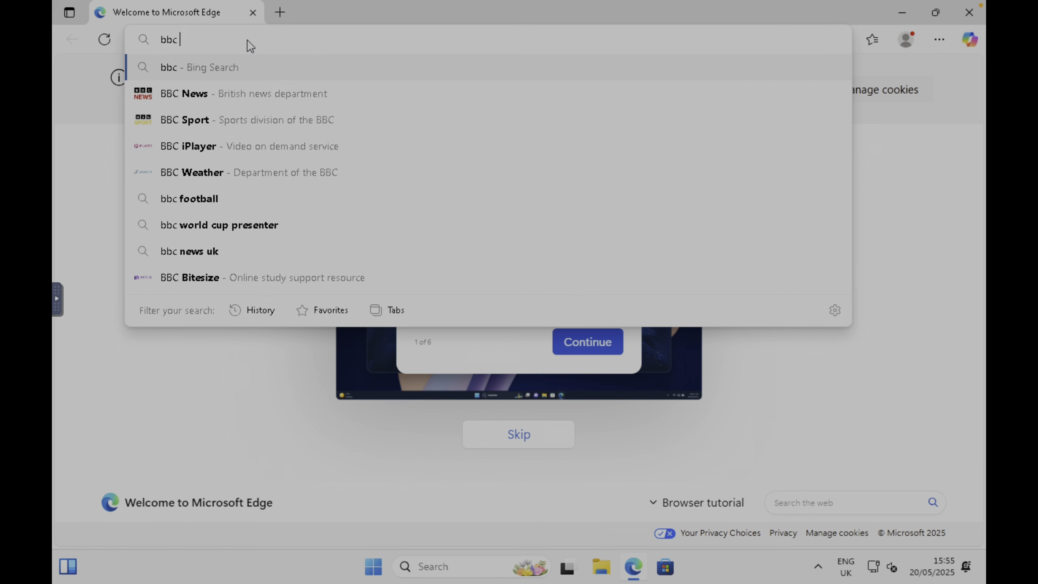
text(sport)
key(Return)
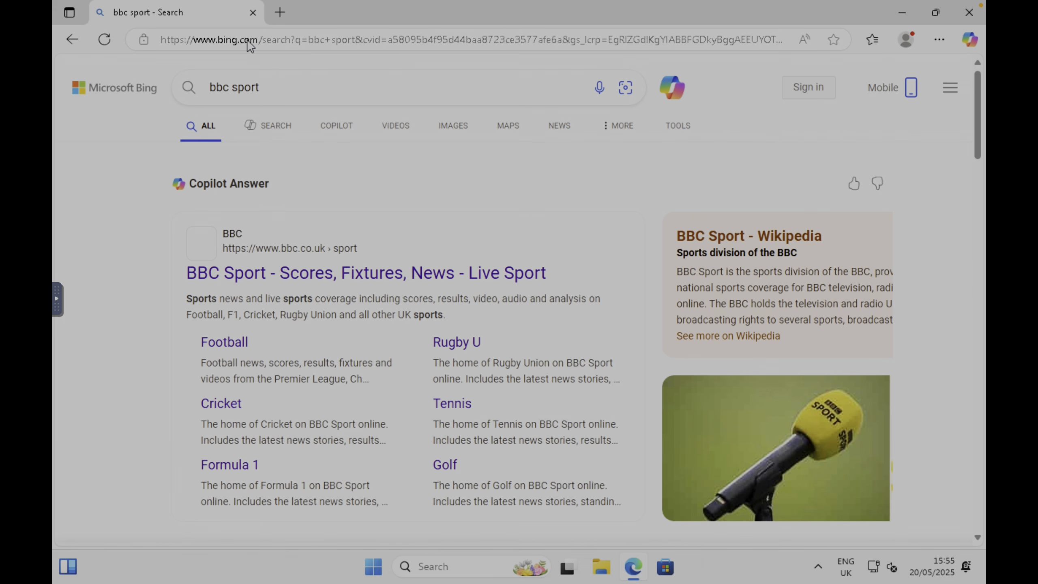
click(260, 273)
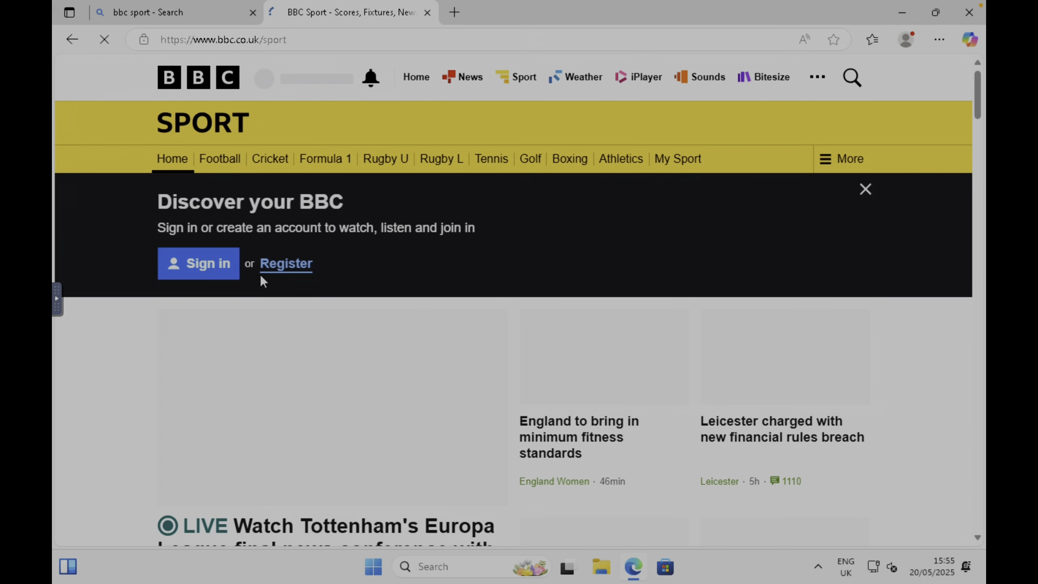
- Open the article "Leicester charged with new financial rules breach" and accept the BBC's additional cookies
scroll(382, 285, down, 5)
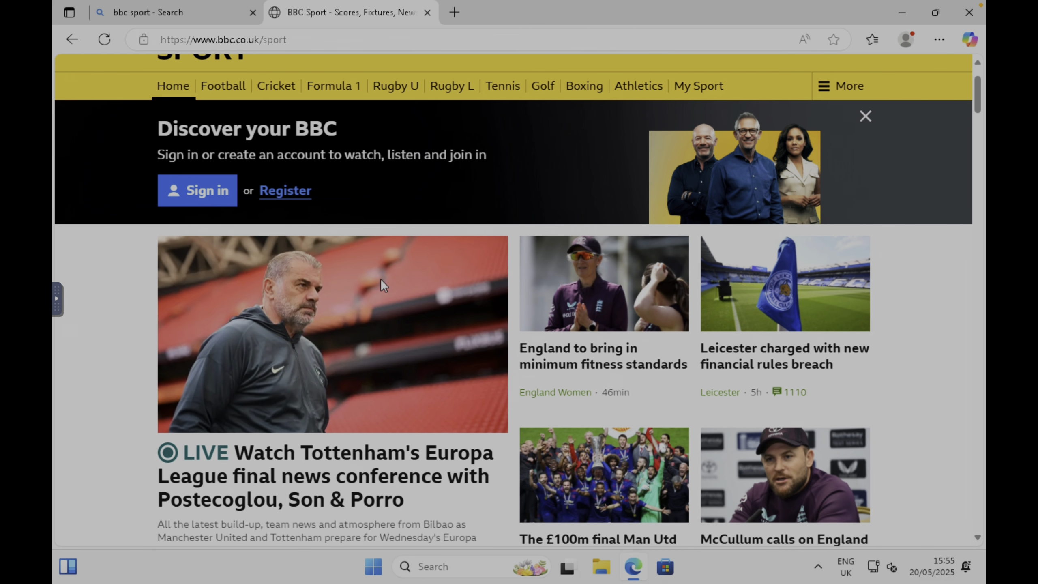
scroll(383, 285, down, 2)
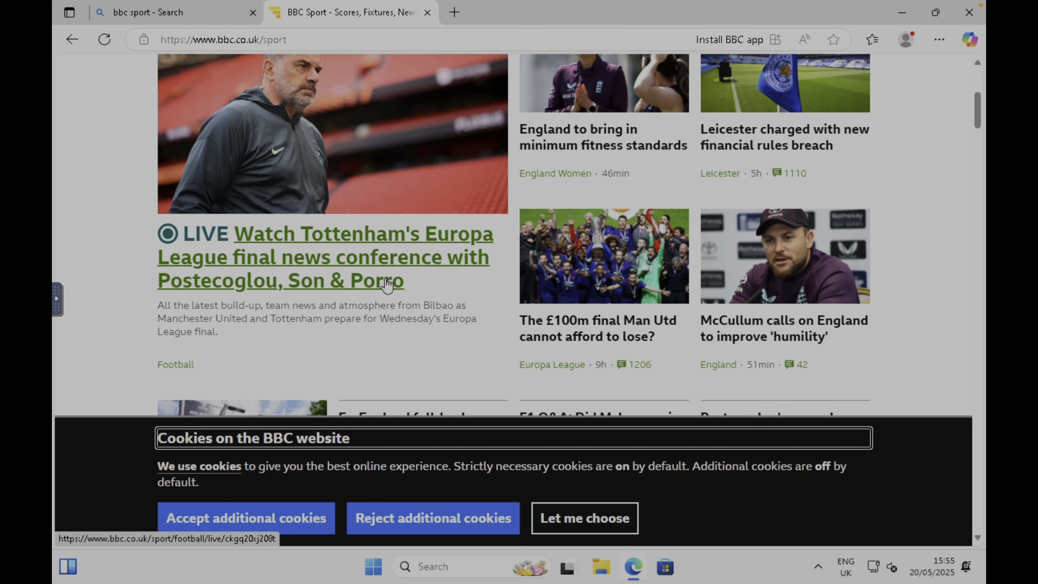
click(811, 108)
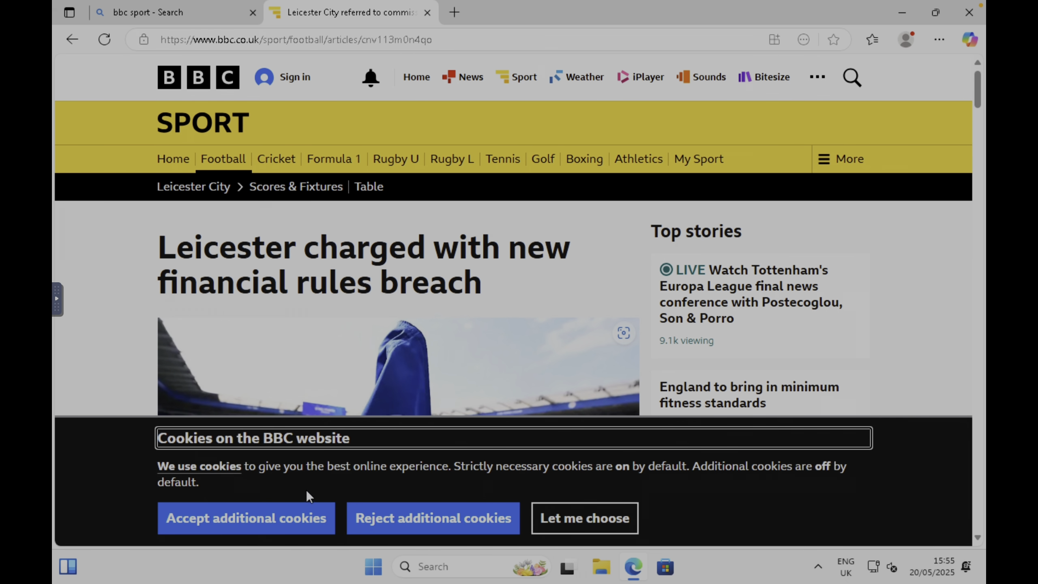
click(294, 512)
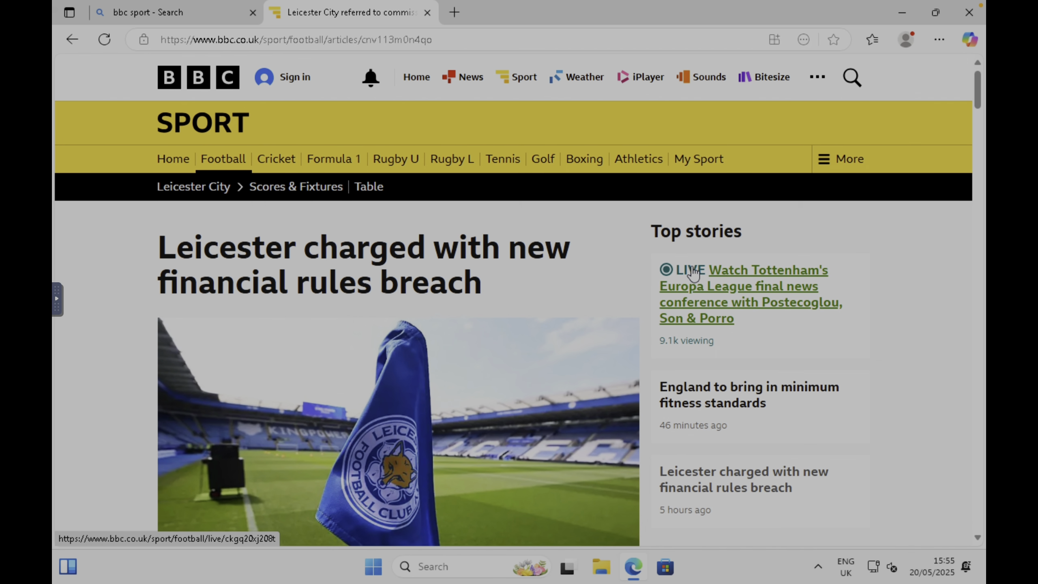
- Shut down Windows in the virtual machine and close its Remote desktop browser tab
click(371, 566)
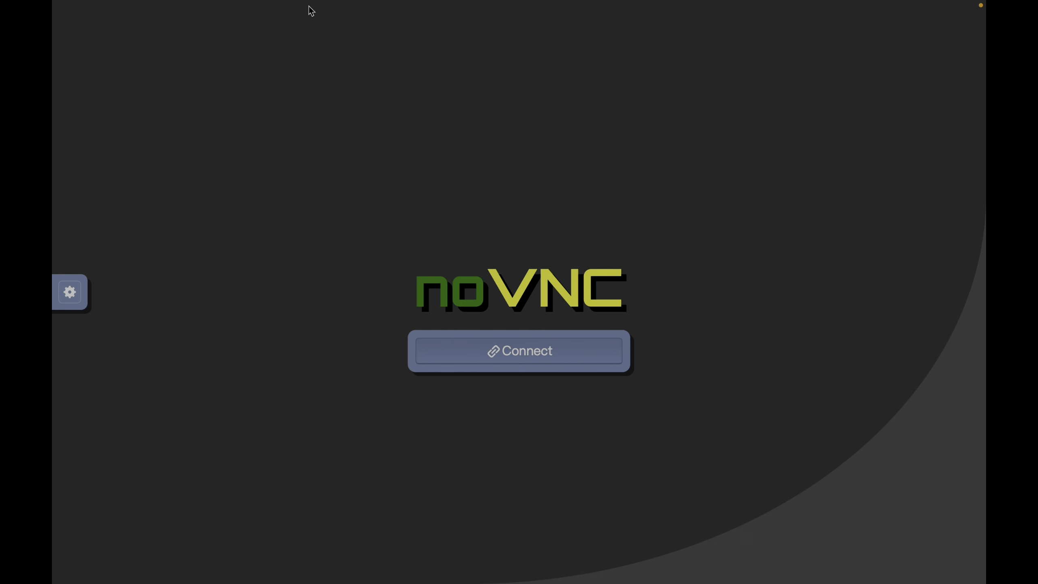
mouse_move(506, 3)
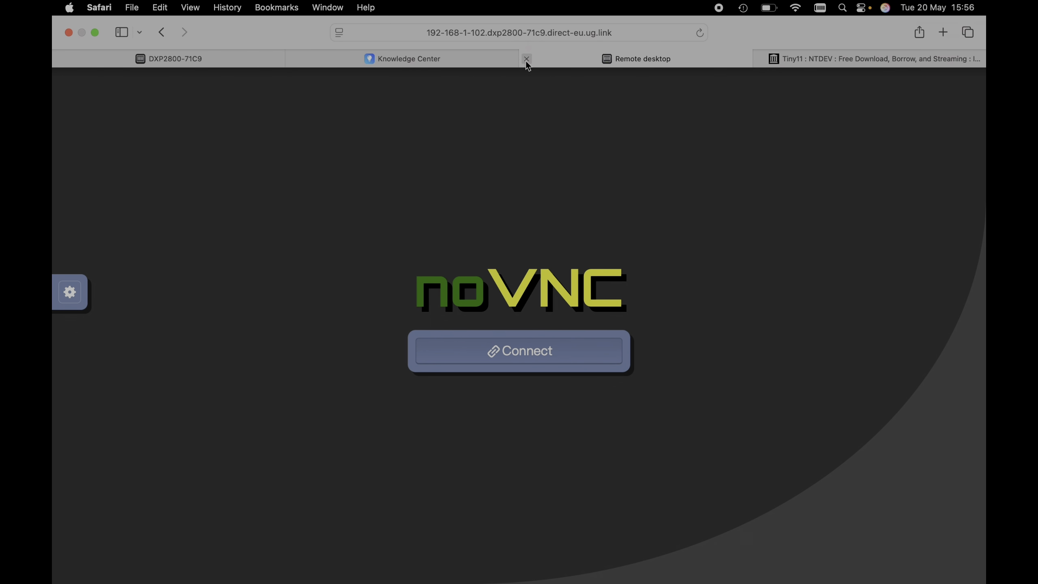
click(526, 59)
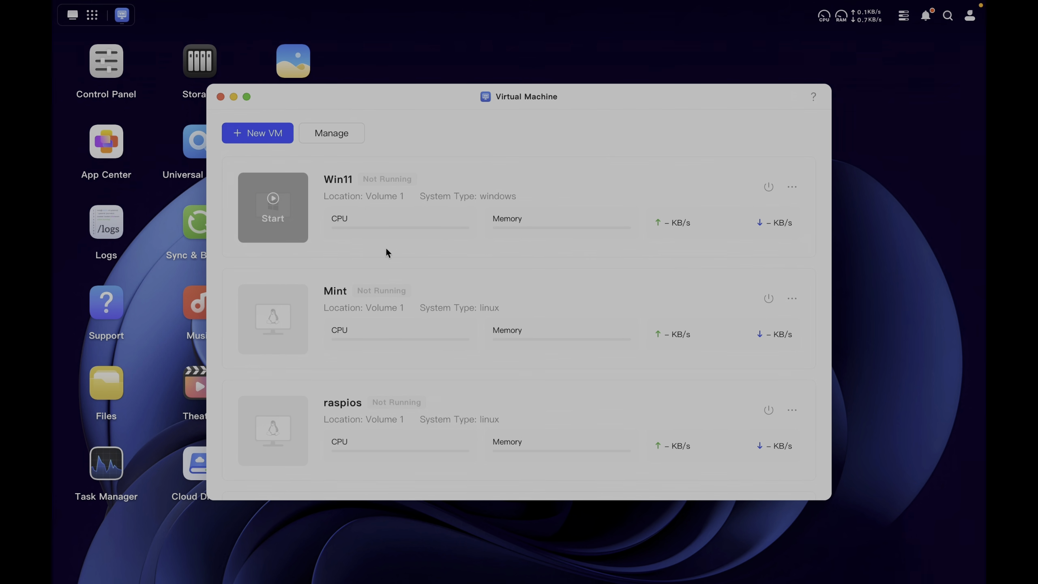
- Delete the KDEneon virtual machine and confirm the deletion
scroll(386, 246, down, 3)
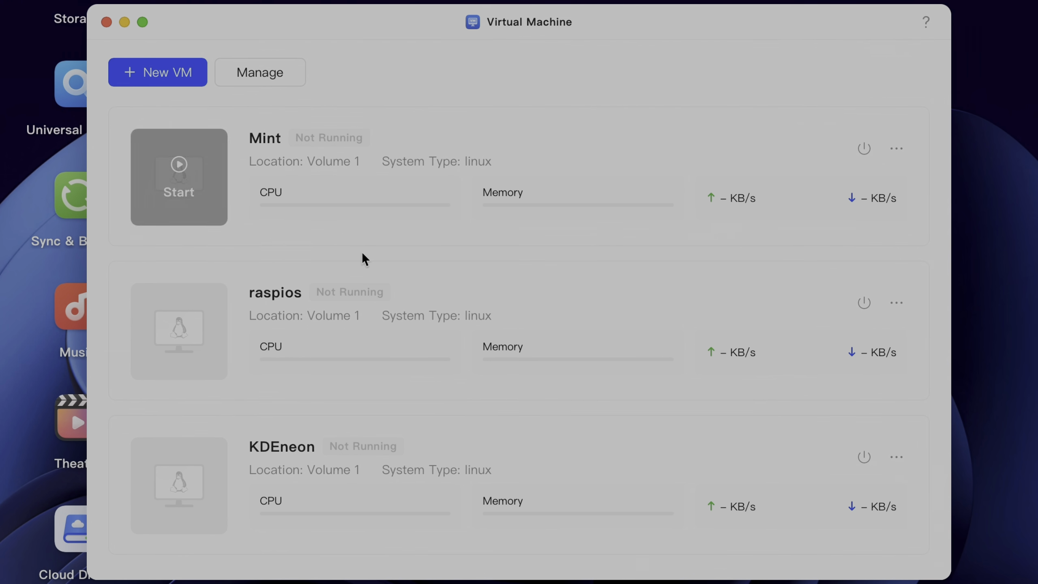
click(897, 457)
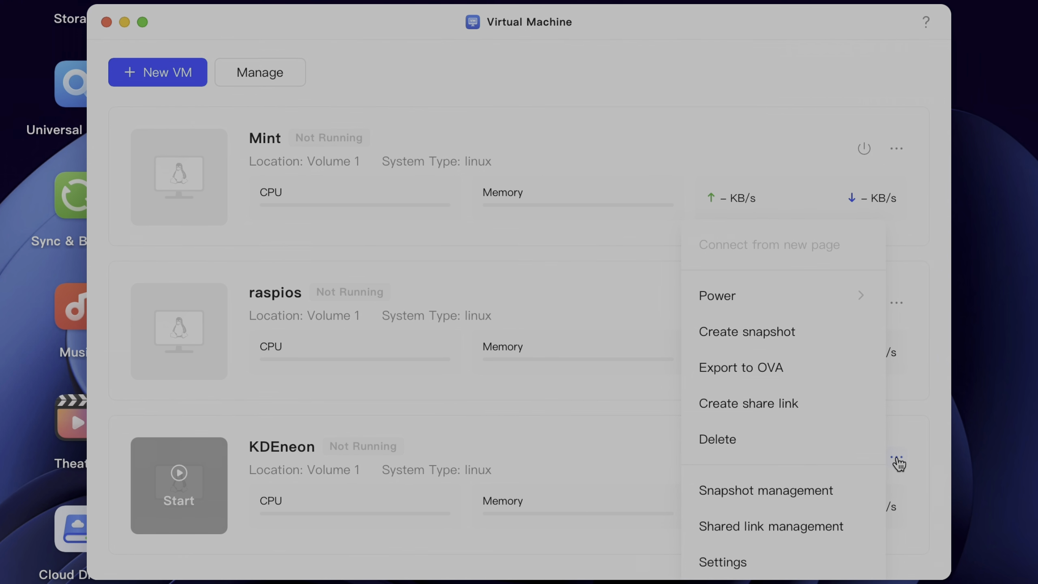
click(748, 447)
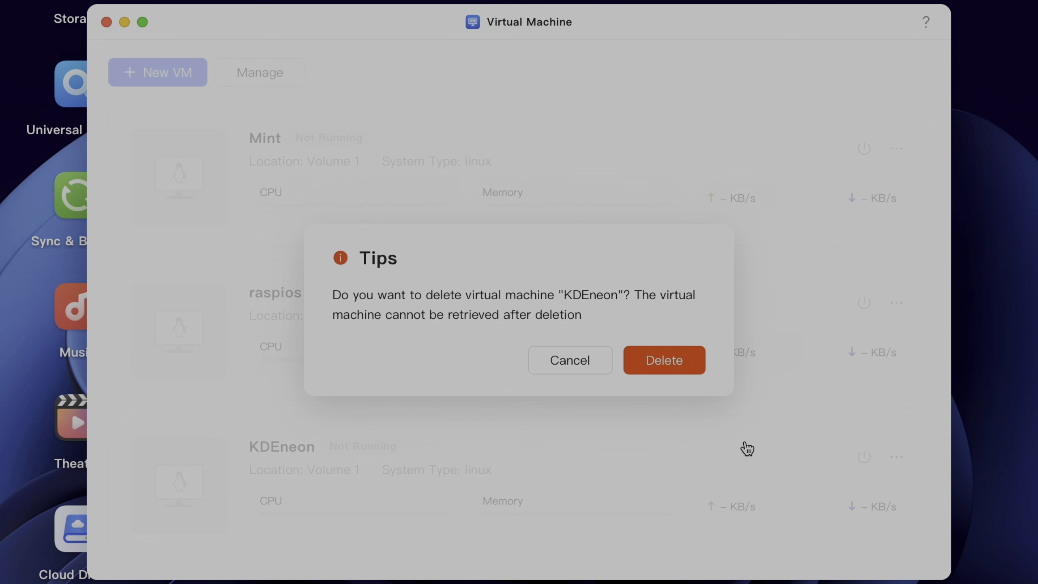
click(675, 370)
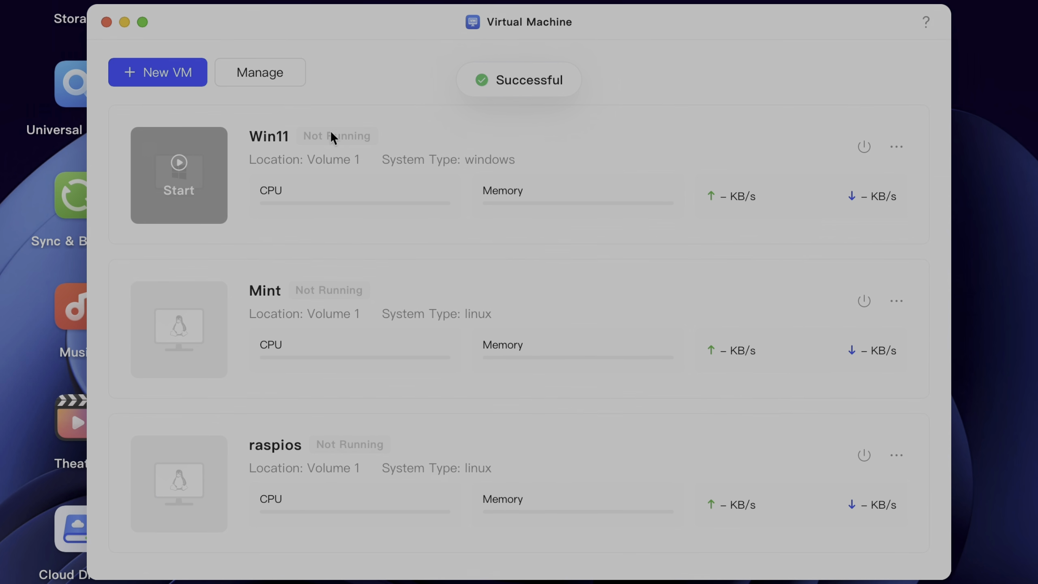
- Delete the KDEneon ISO image from the local image repository, confirm, and close the repository
click(896, 147)
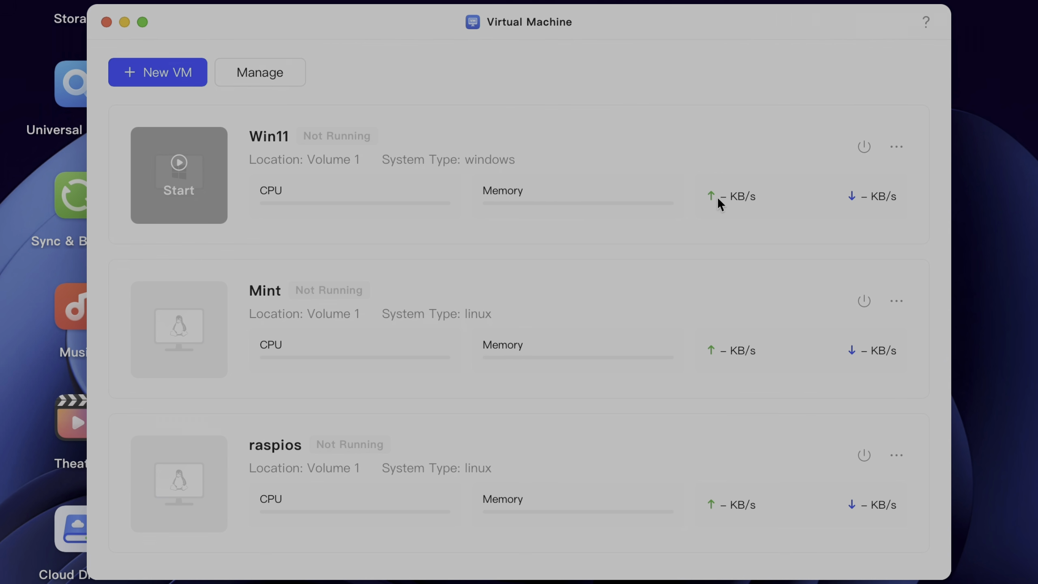
mouse_move(269, 77)
click(271, 191)
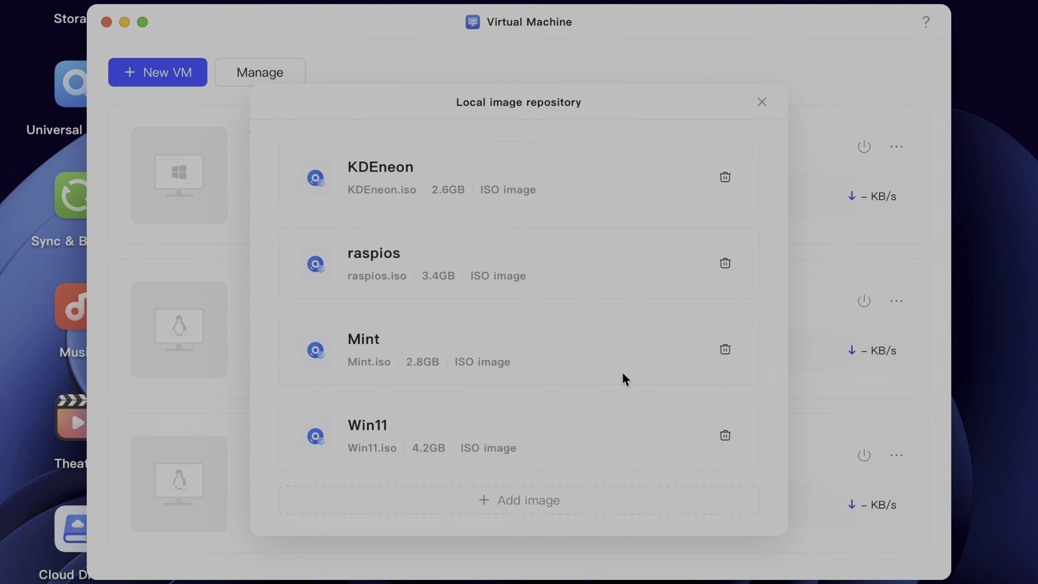
click(725, 179)
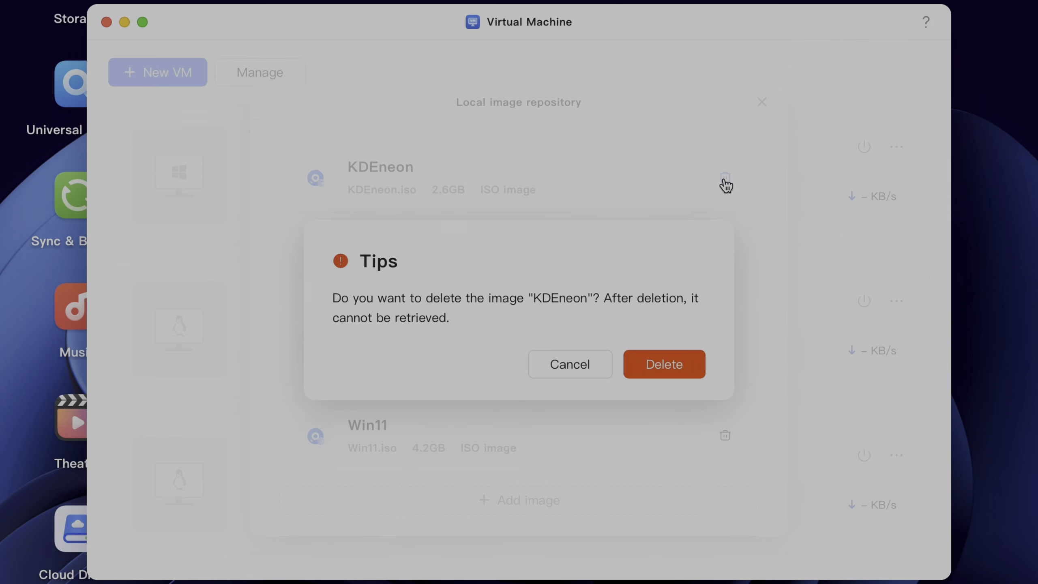
click(664, 370)
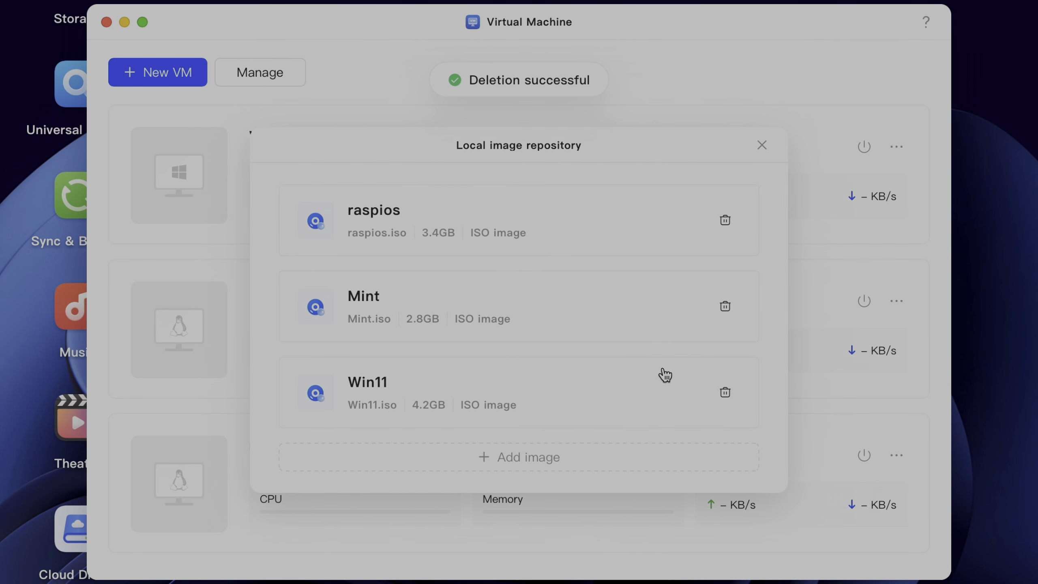
click(761, 146)
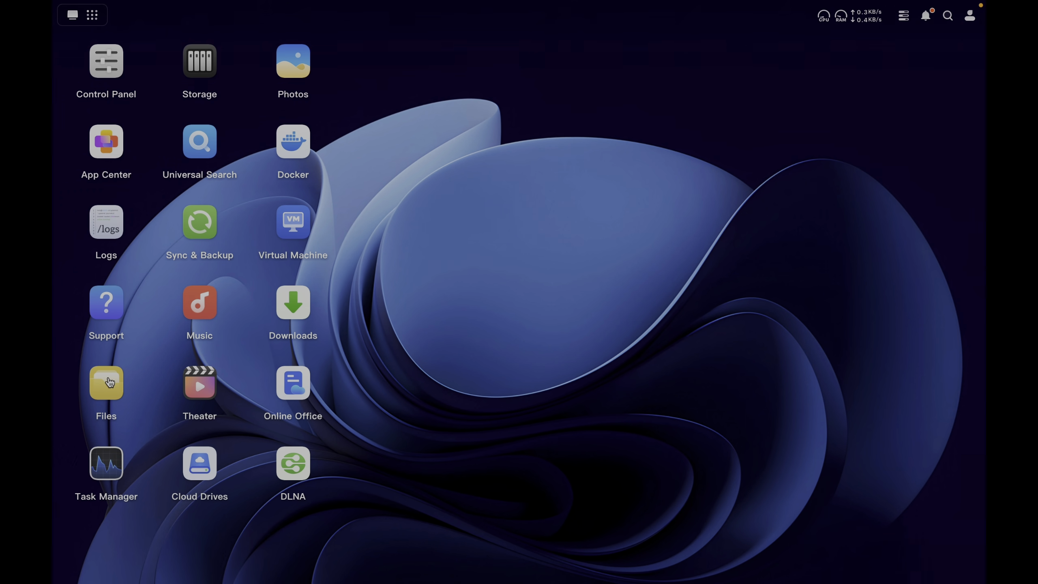
- Open the Downloads folder inside Shared Folder in the NAS file manager
click(109, 382)
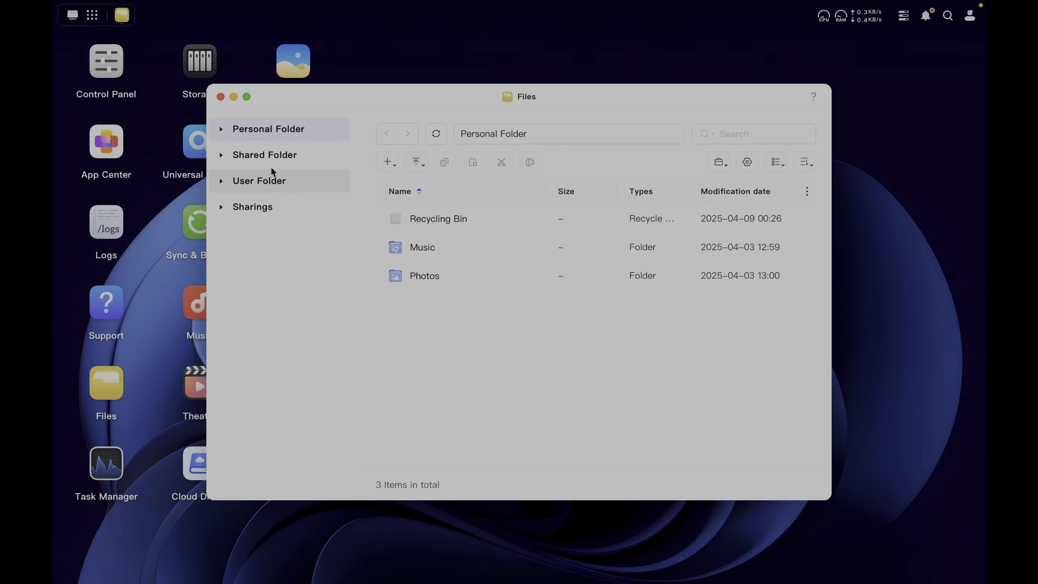
click(279, 161)
click(410, 260)
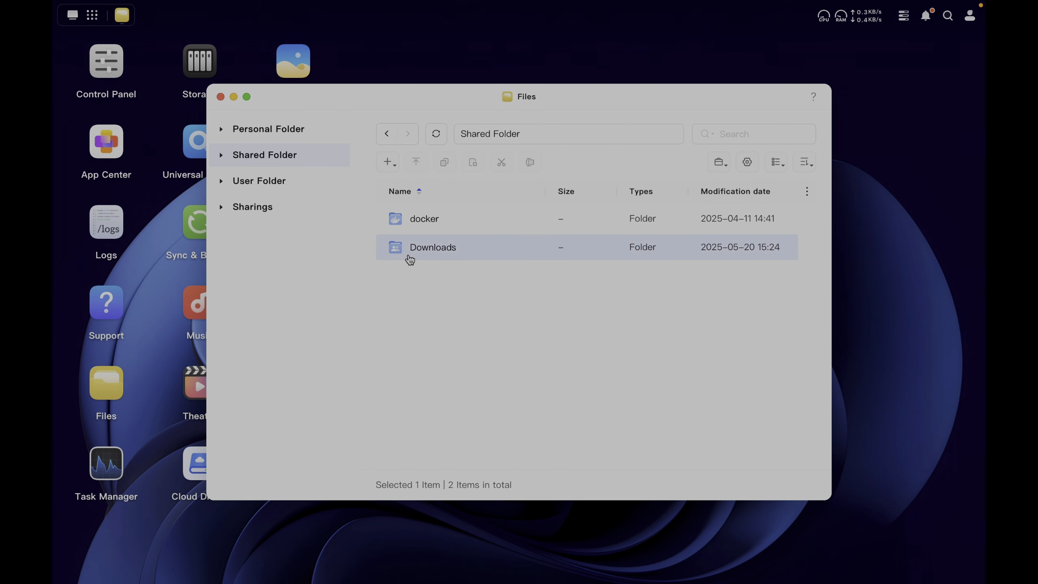
double_click(410, 259)
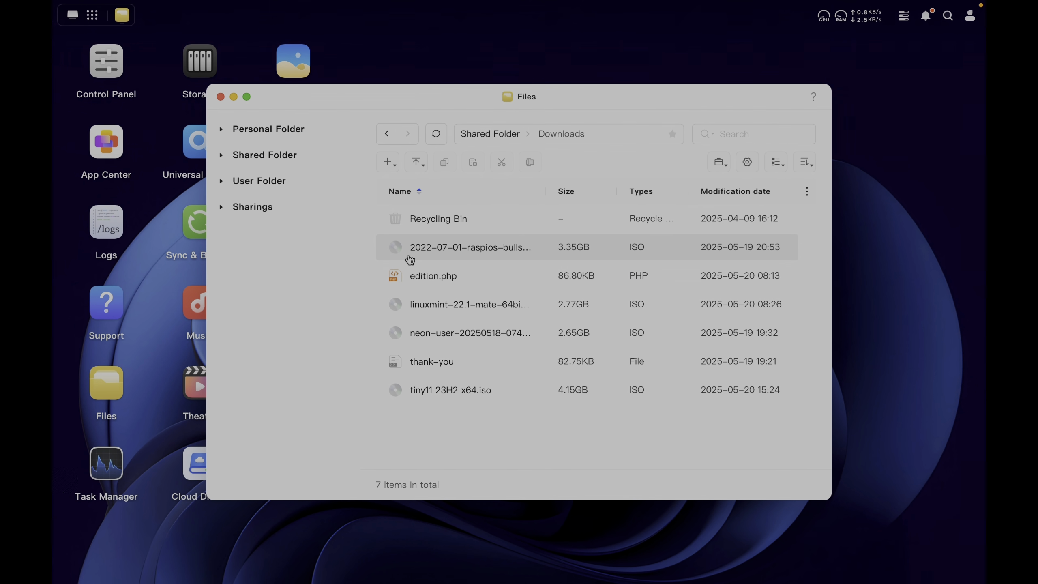
- Delete the file edition.php from the Downloads folder and confirm moving it to the bin
right_click(417, 274)
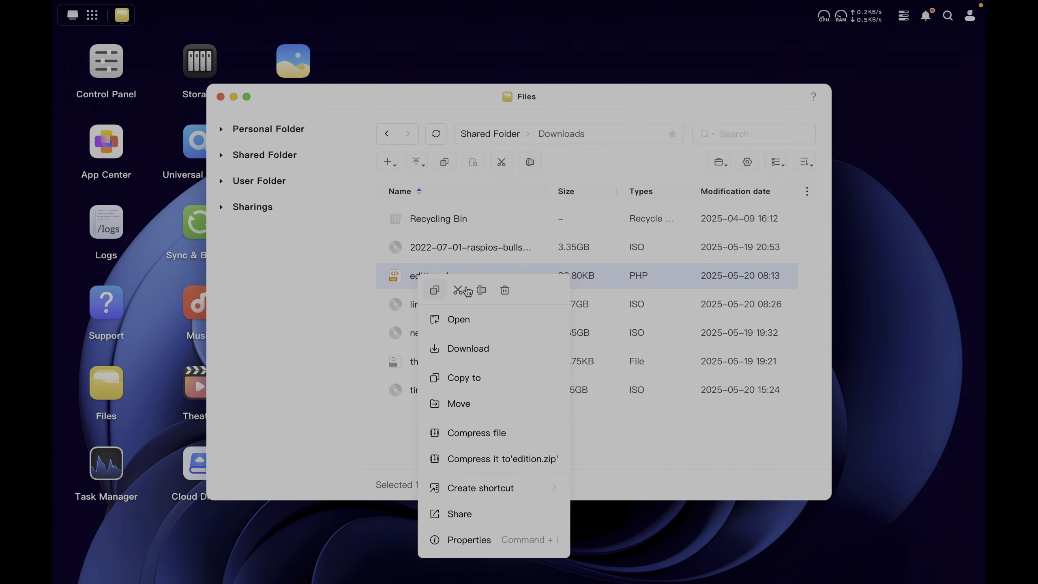
click(504, 291)
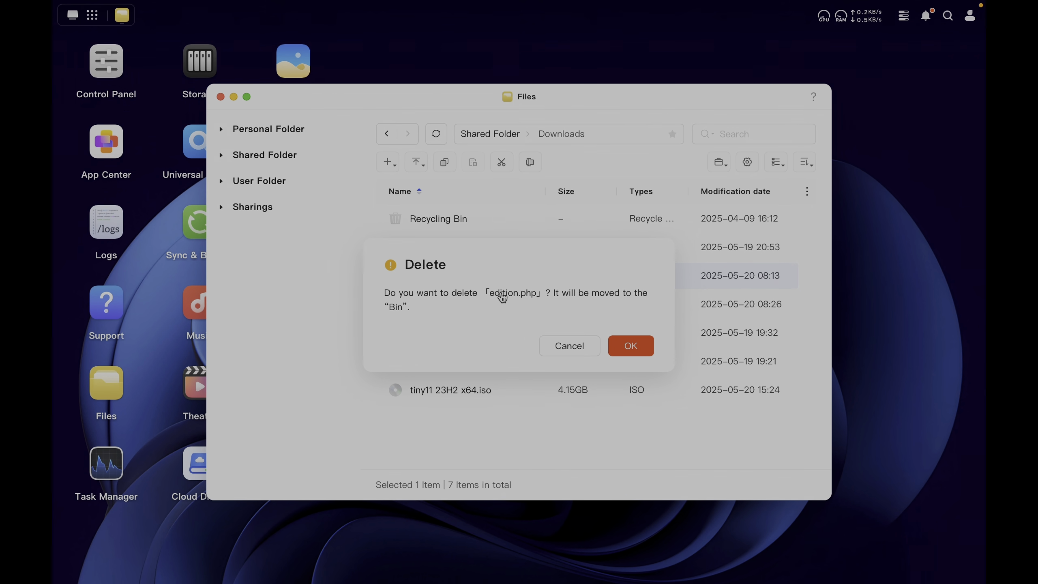
click(624, 347)
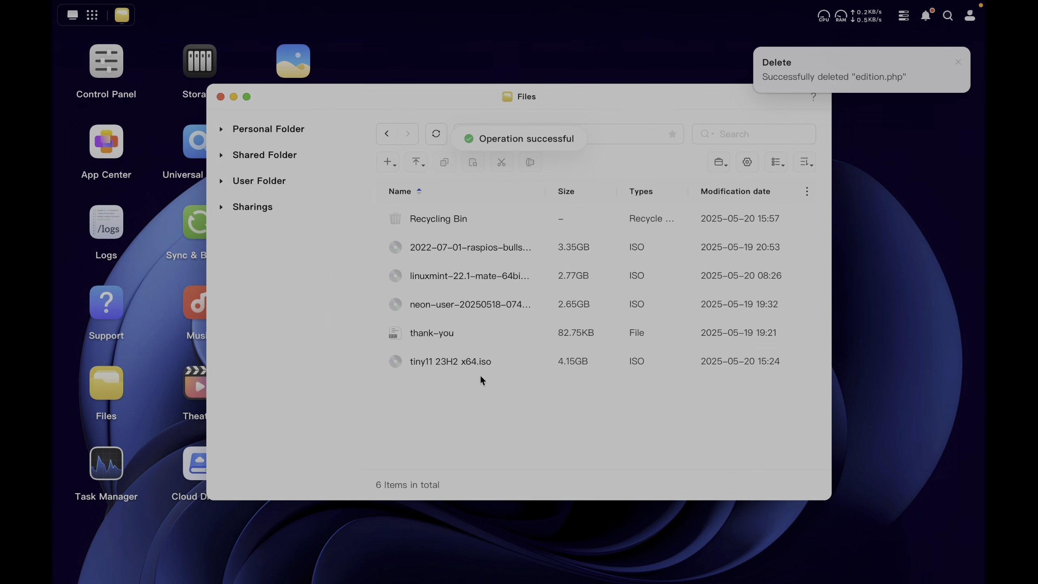
- Delete the raspios, linuxmint, neon and tiny11 ISO images from Downloads, confirm, and close the file manager
click(443, 369)
right_click(446, 277)
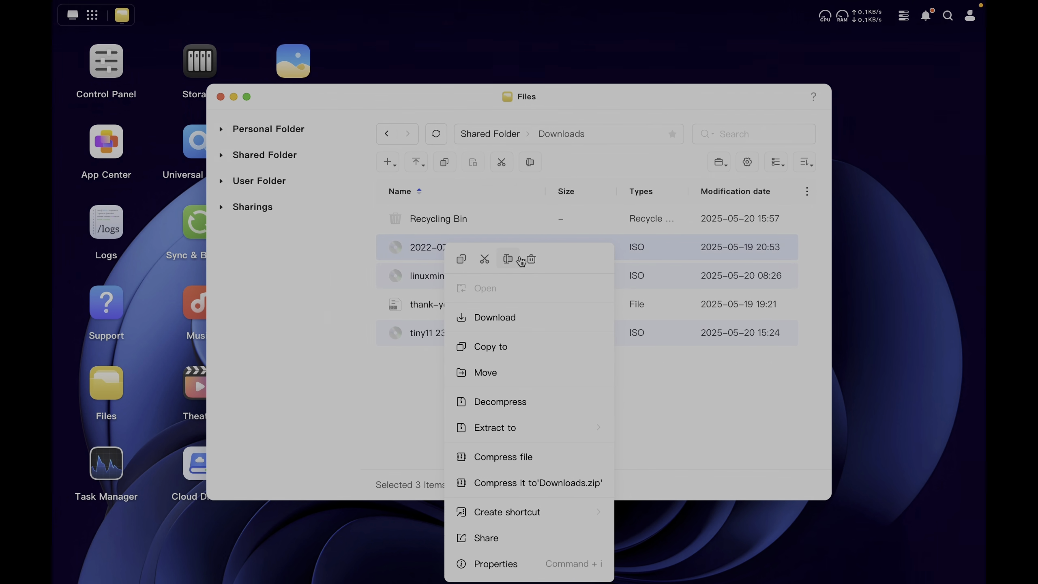
click(526, 262)
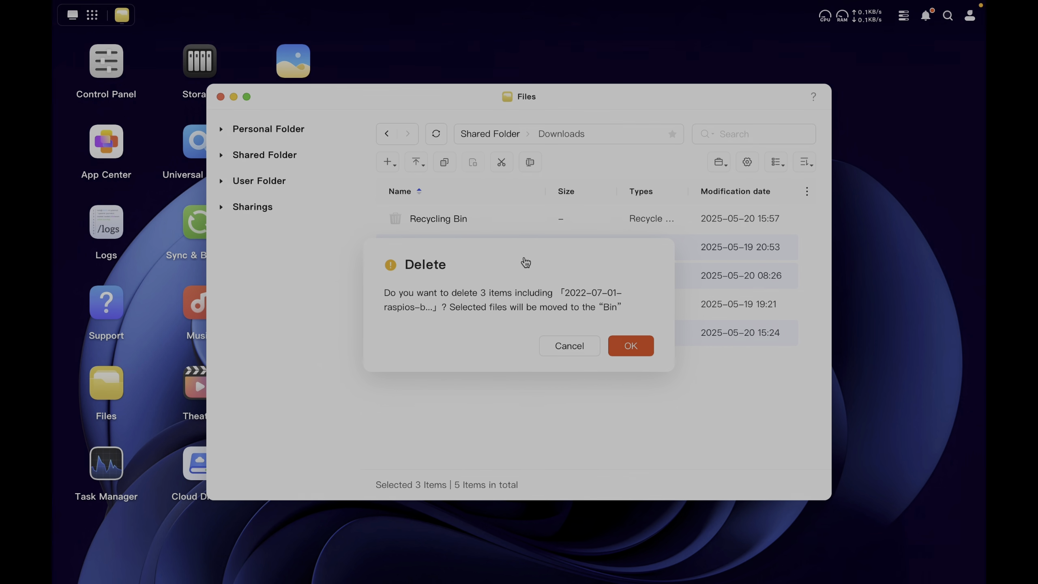
click(625, 346)
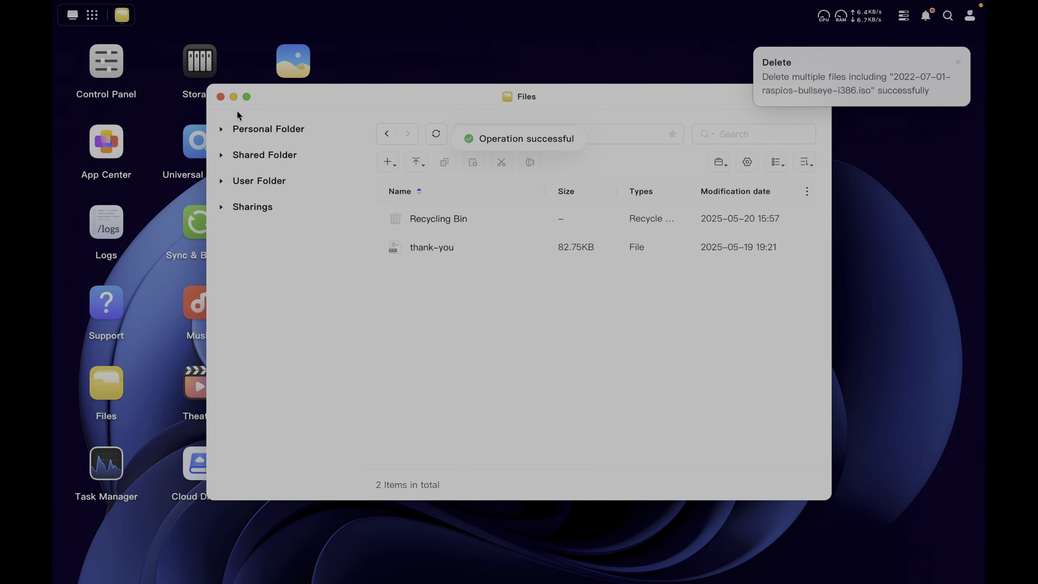
click(221, 97)
- Examine the used space of Volume 1 in the NAS storage manager, and close it
click(200, 76)
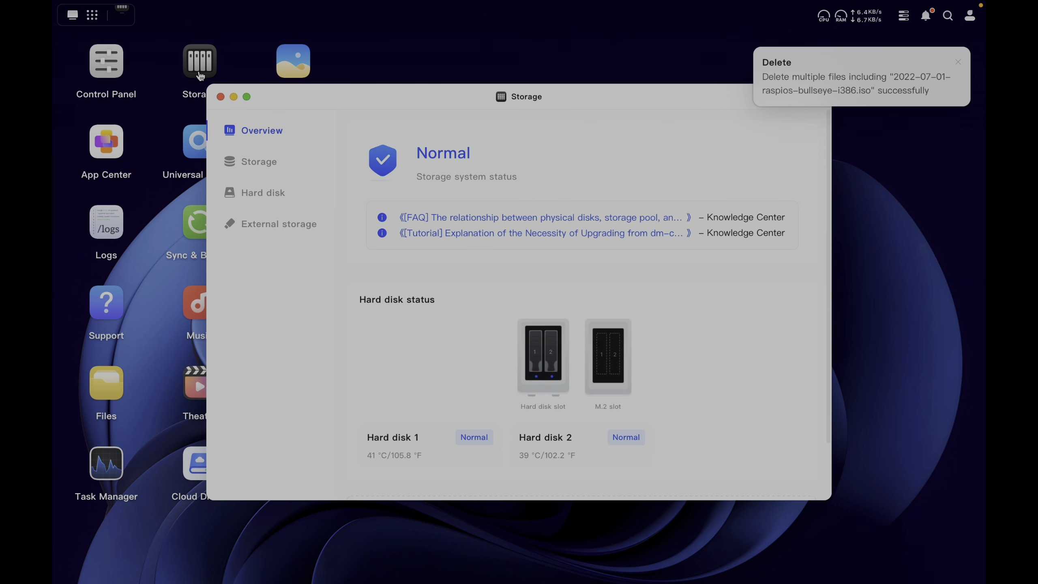
click(273, 164)
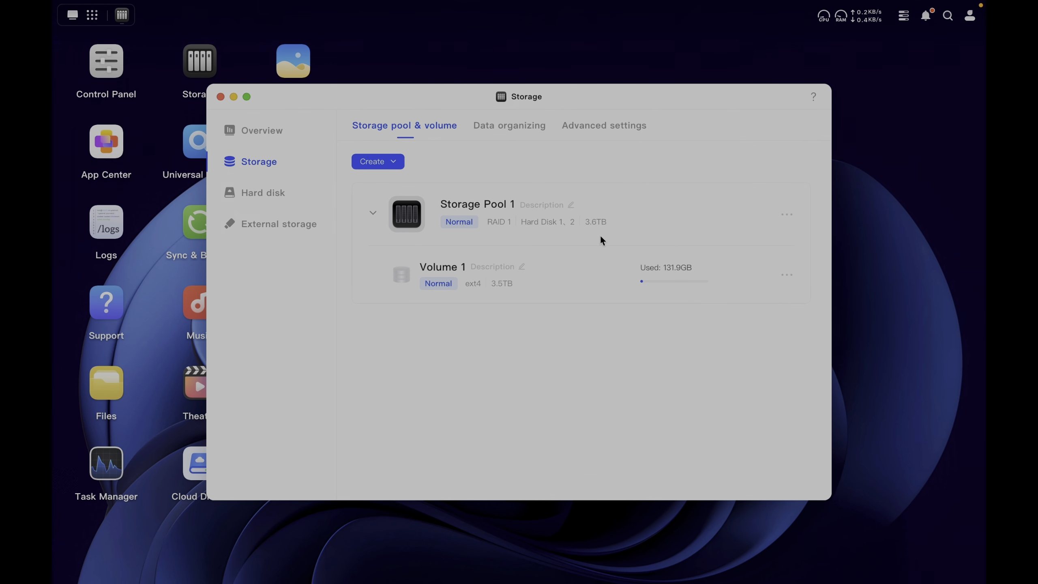
click(220, 97)
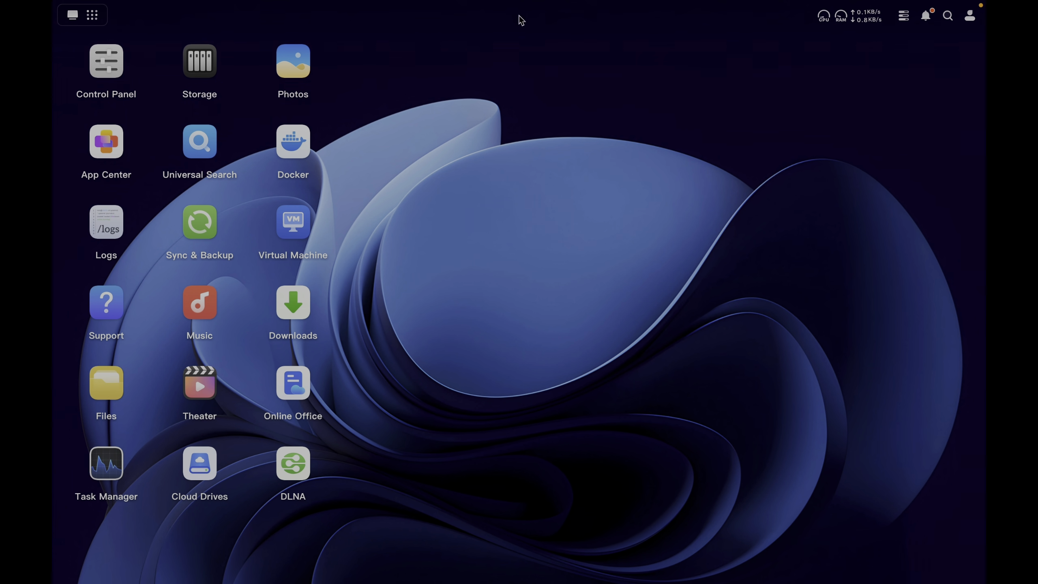
mouse_move(548, 4)
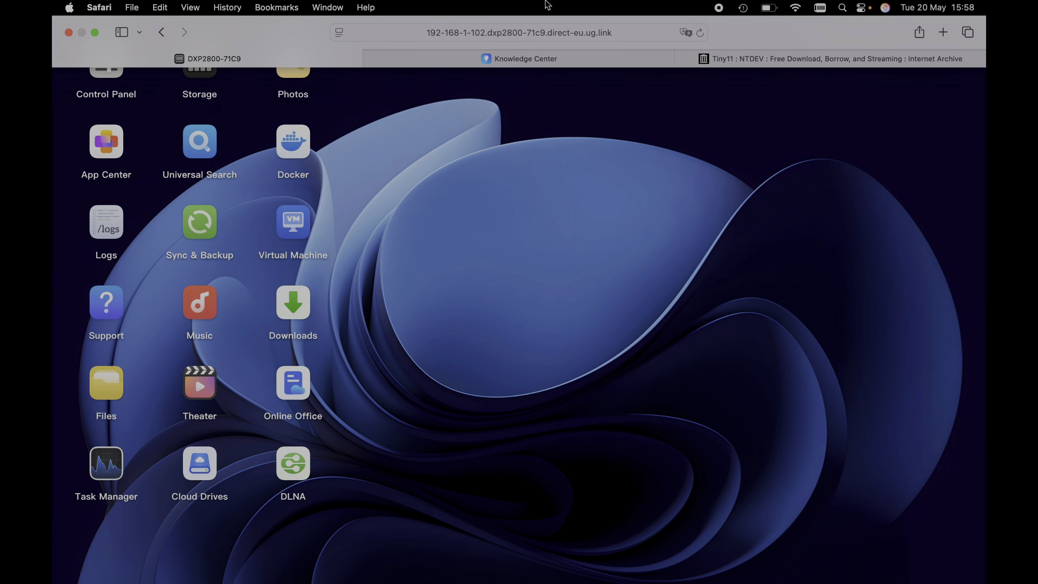